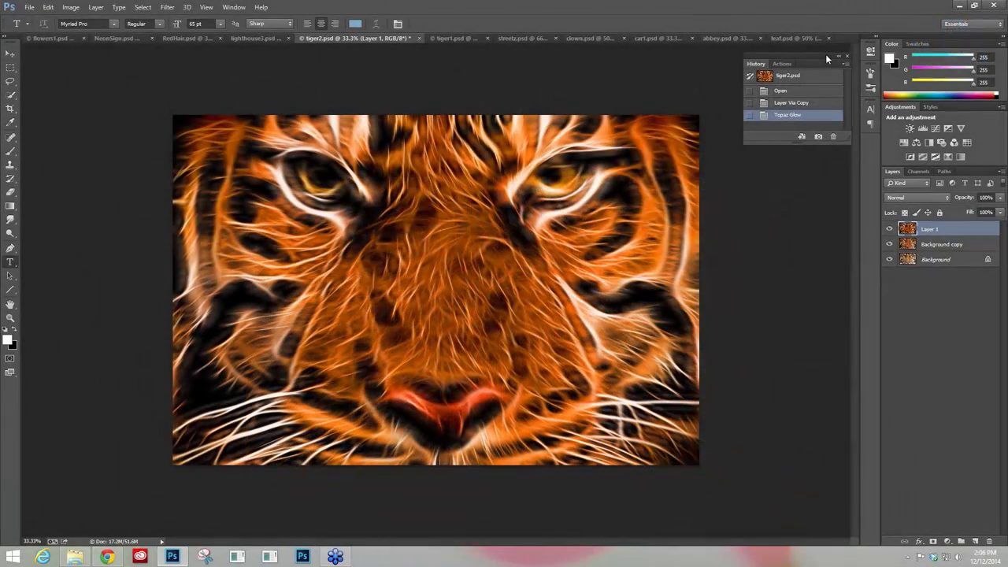
Compare flowers1.psd with and without its glow effect by hiding and showing Layer 1
{"action": "left_click_drag", "start_coordinate": [821, 49], "coordinate": [816, 49]}
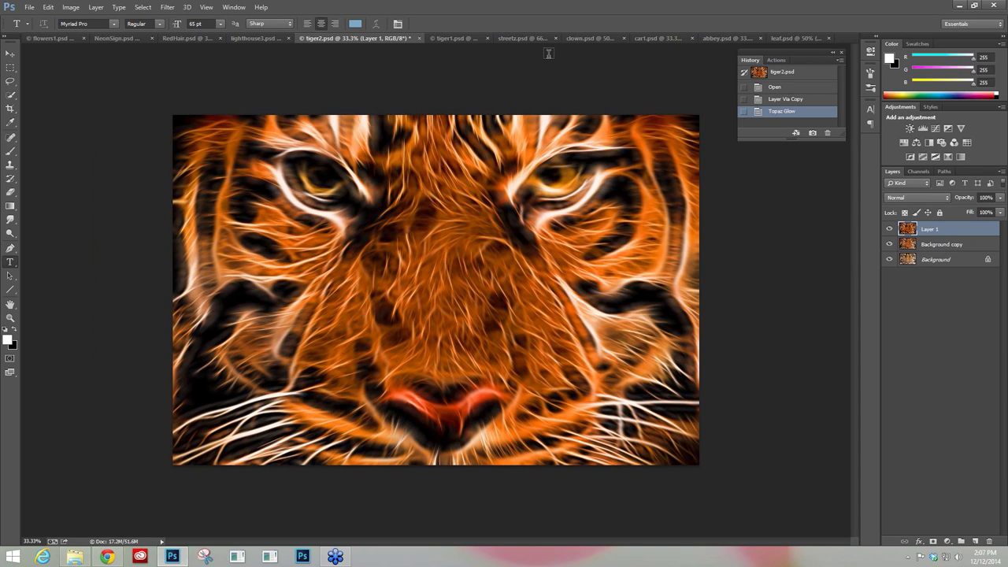
{"action": "left_click", "coordinate": [45, 37]}
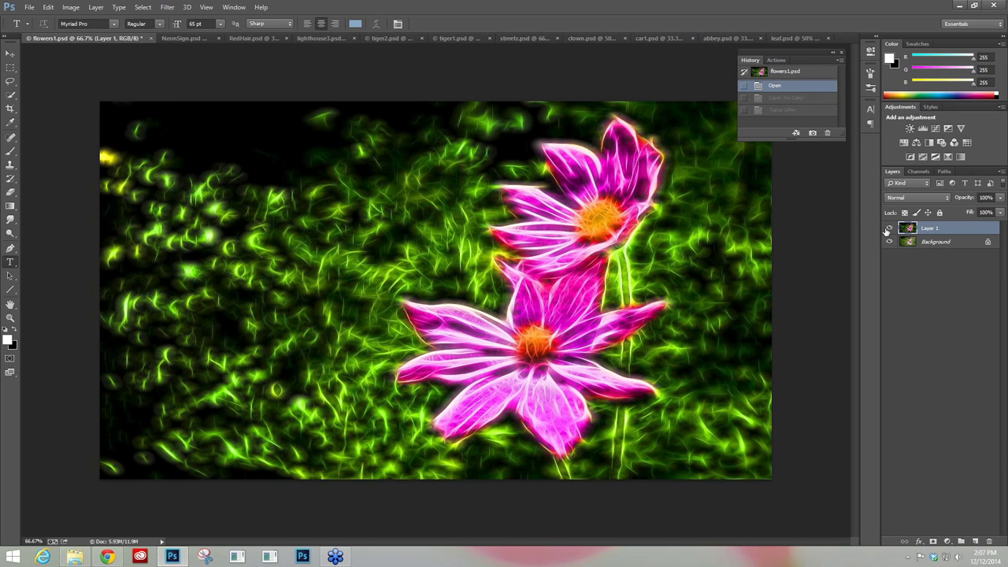
{"action": "left_click", "coordinate": [889, 227]}
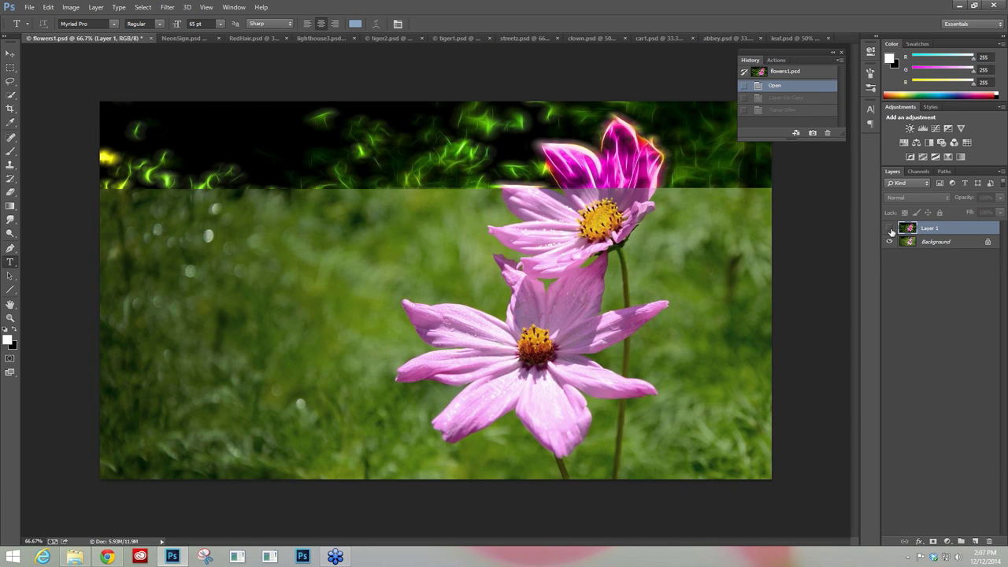
{"action": "left_click", "coordinate": [889, 228]}
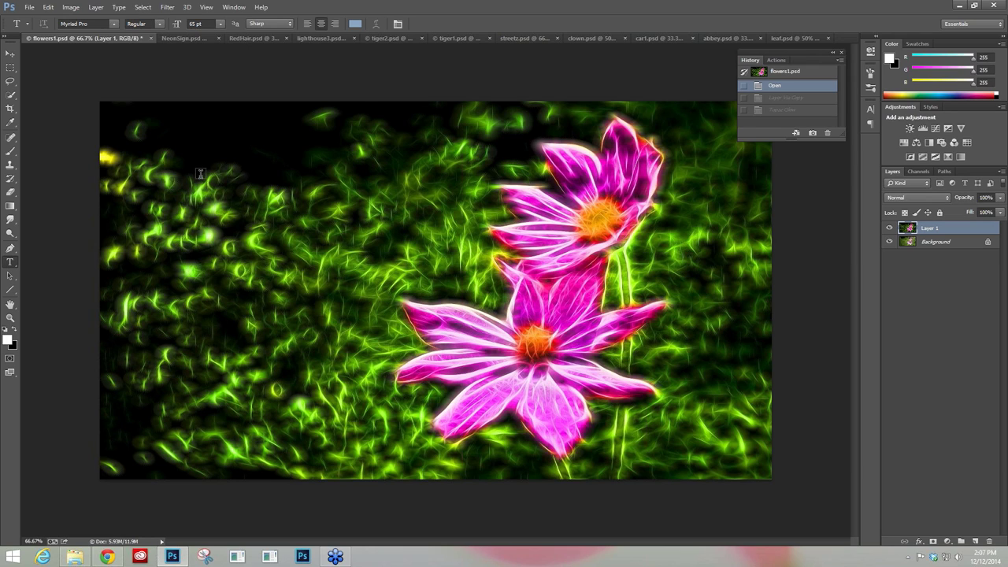
Switch to NeonSign.psd and toggle Layer 1's visibility to compare the neon effect with the original photo
{"action": "left_click", "coordinate": [175, 39]}
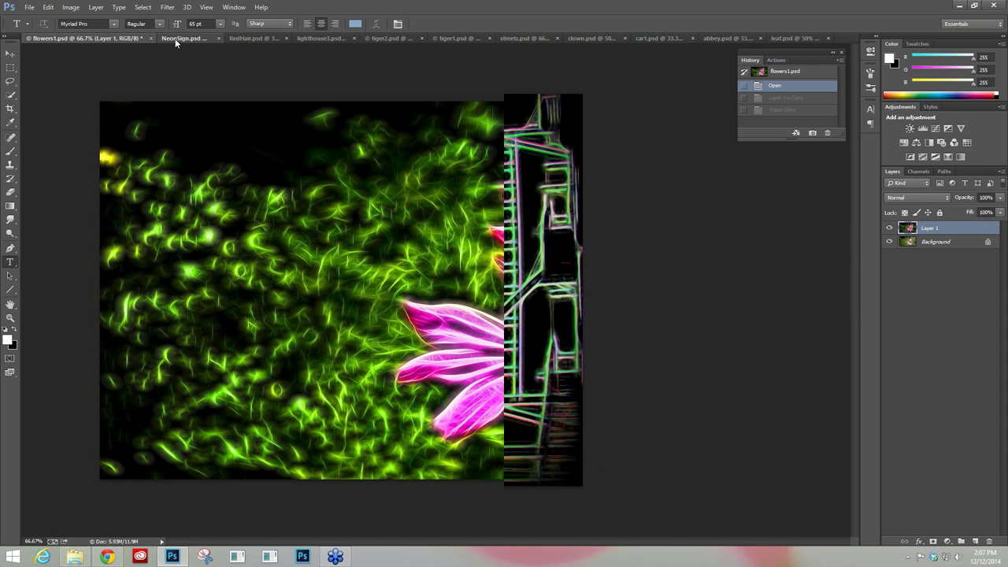
{"action": "left_click", "coordinate": [889, 233]}
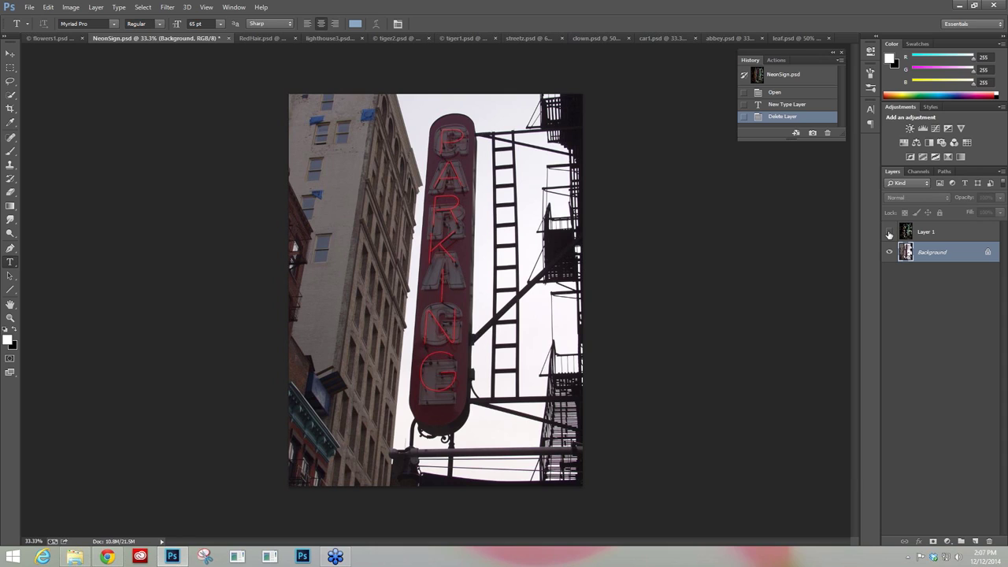
{"action": "left_click", "coordinate": [889, 232]}
{"action": "left_click", "coordinate": [888, 232]}
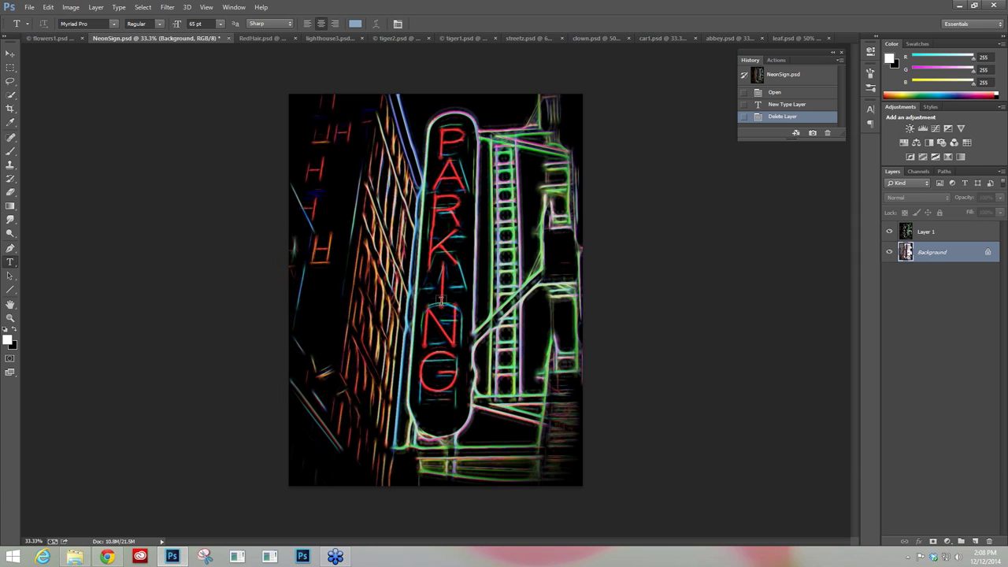
Switch to RedHair.psd and hide and show Layer 3 to compare the glowing portrait with the original
{"action": "left_click", "coordinate": [240, 37]}
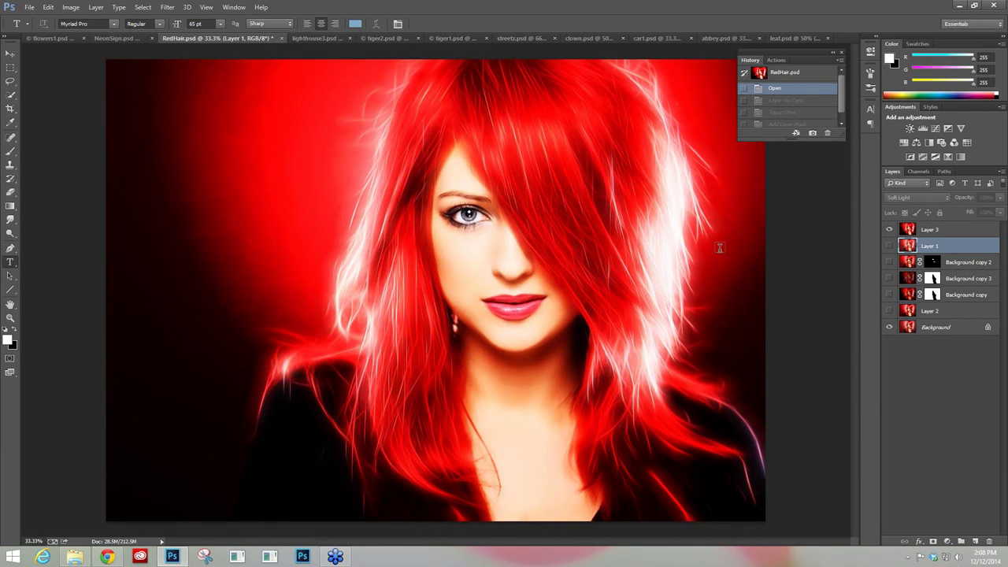
{"action": "left_click", "coordinate": [889, 230]}
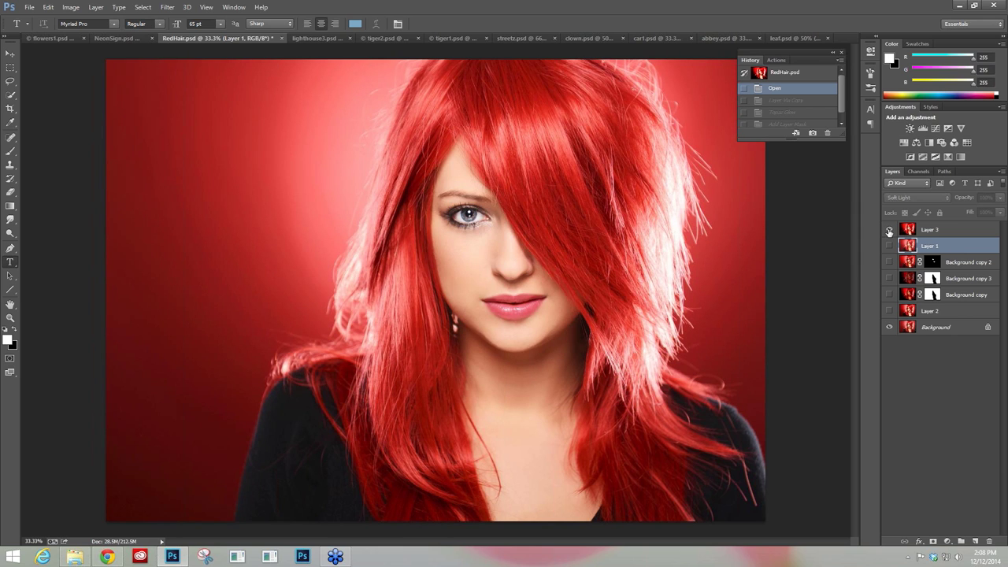
{"action": "left_click", "coordinate": [889, 229]}
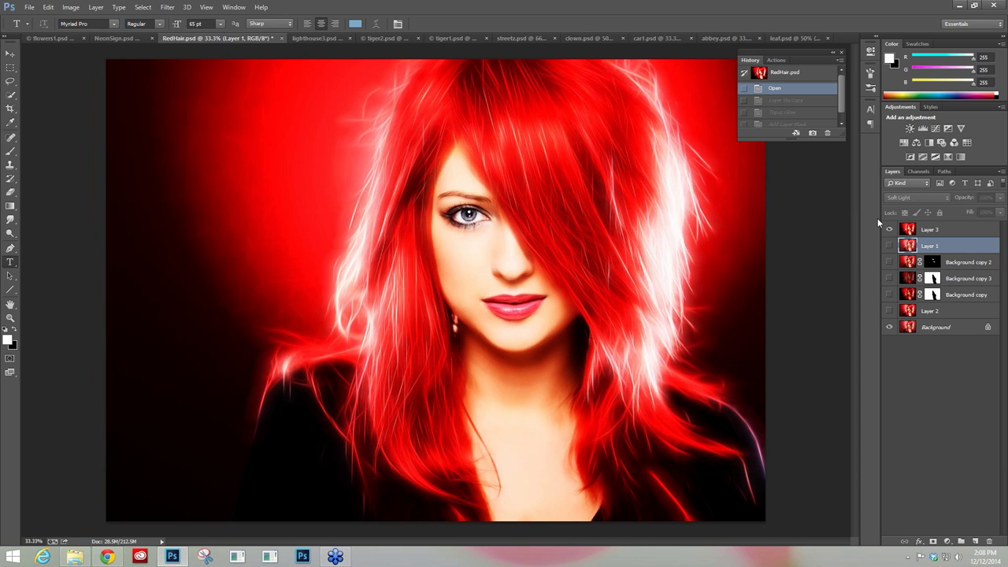
Switch to lighthouse3.psd and toggle the masked Layer 1 to compare the glow version with the original
{"action": "left_click", "coordinate": [293, 42]}
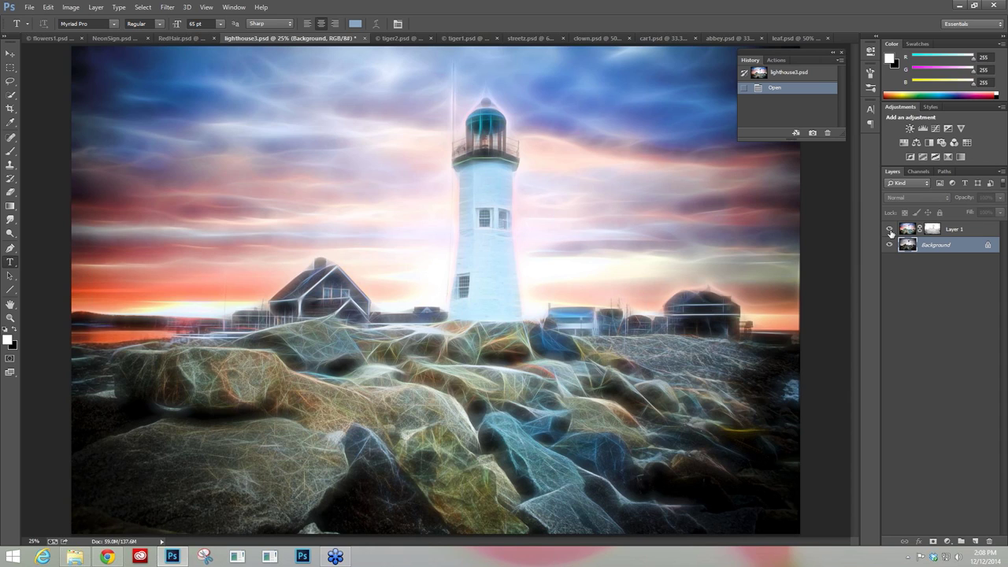
{"action": "left_click", "coordinate": [889, 230]}
{"action": "left_click", "coordinate": [890, 230]}
{"action": "left_click", "coordinate": [889, 230]}
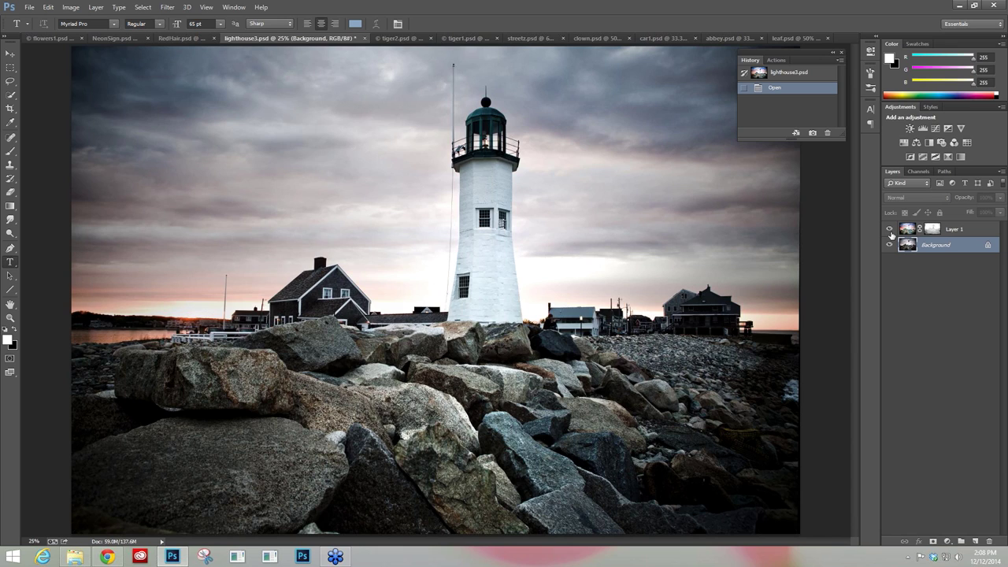
{"action": "left_click", "coordinate": [889, 230]}
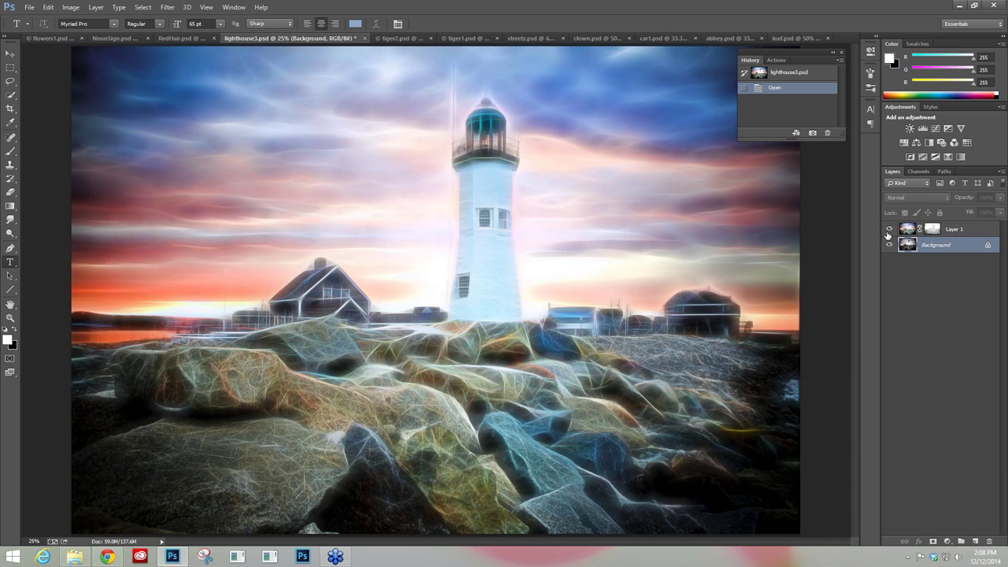
View tiger2.psd, and compare tiger1.psd with and without its Brilliant on Black III glow layer
{"action": "left_click", "coordinate": [395, 37]}
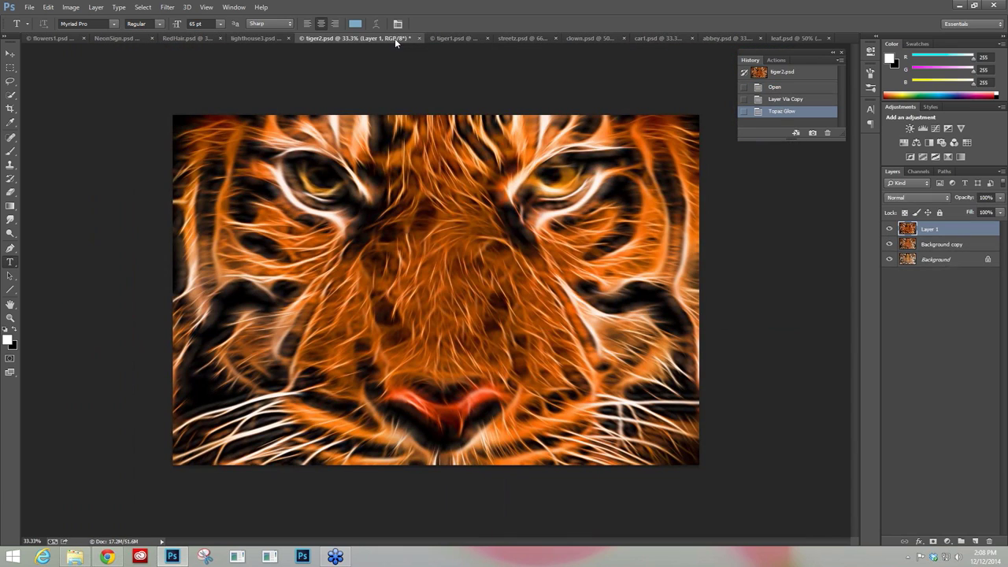
{"action": "left_click", "coordinate": [446, 38]}
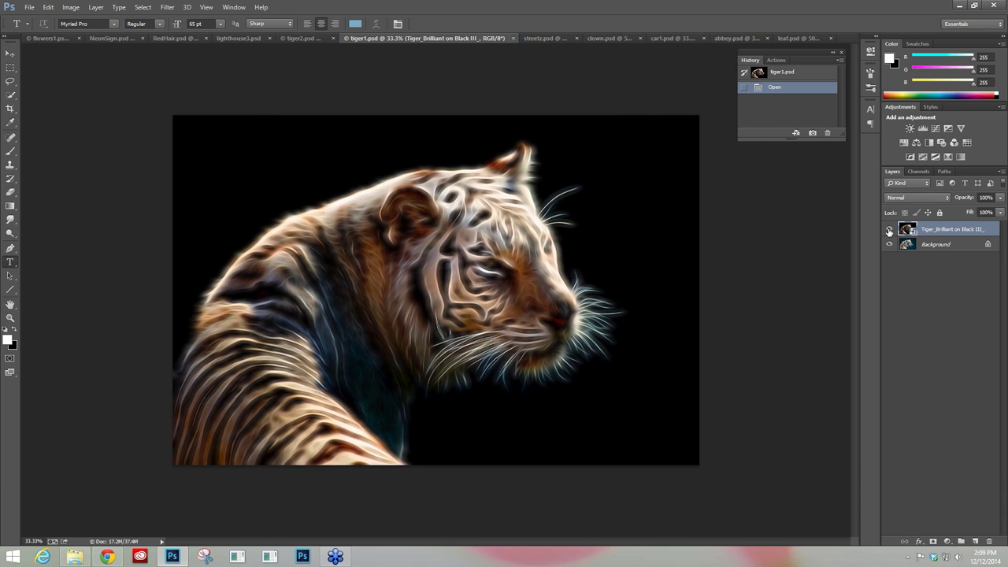
{"action": "left_click", "coordinate": [888, 229]}
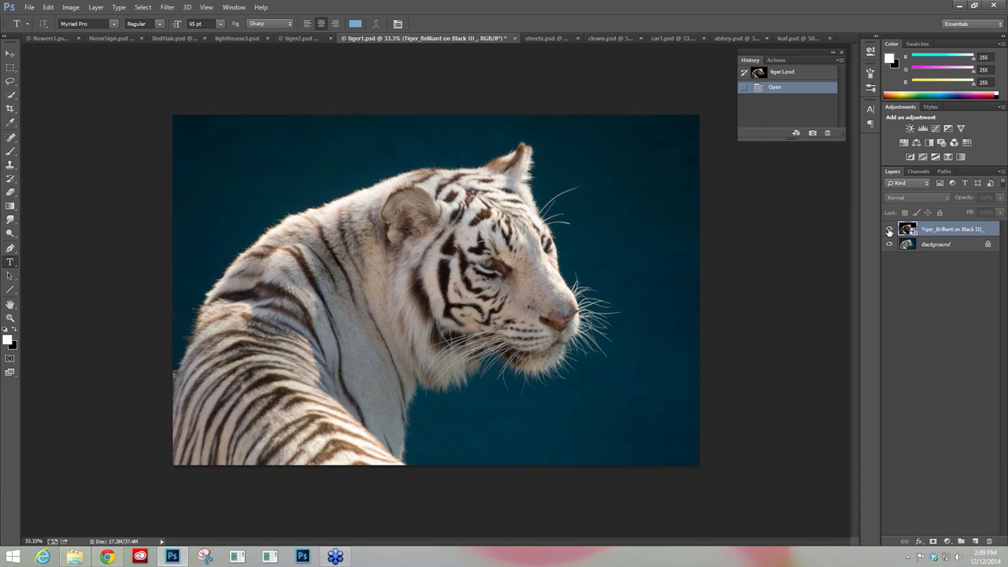
{"action": "left_click", "coordinate": [889, 229]}
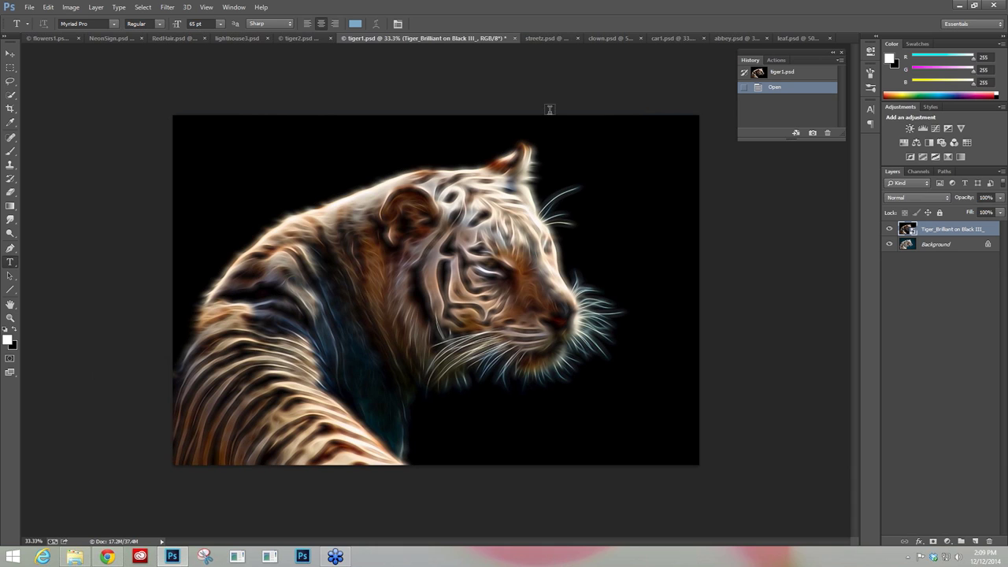
Switch to streetz.psd and toggle Layer 1's visibility to compare the glowing skyline with the original
{"action": "left_click", "coordinate": [525, 38]}
{"action": "left_click", "coordinate": [890, 230]}
{"action": "left_click", "coordinate": [889, 230]}
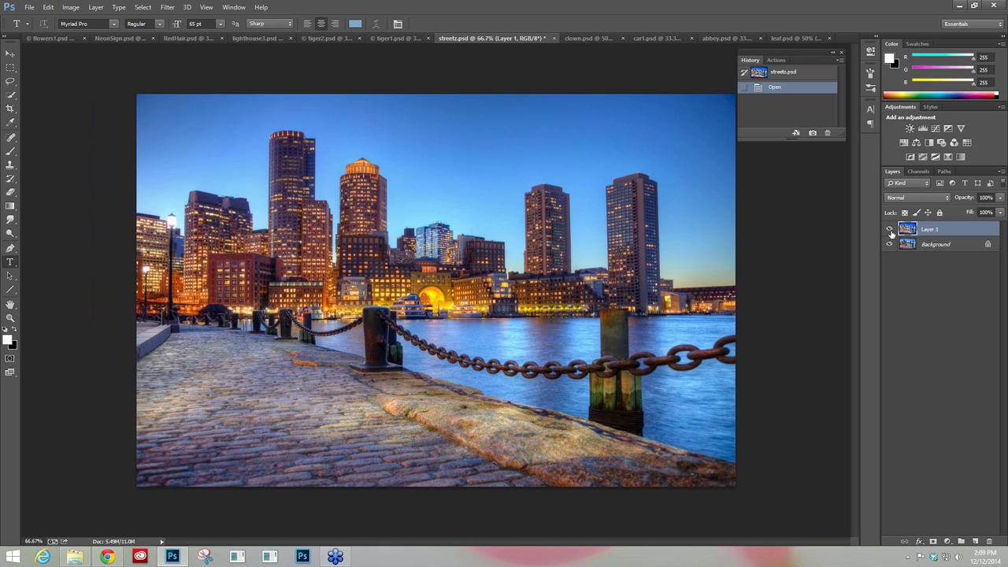
{"action": "left_click", "coordinate": [889, 230]}
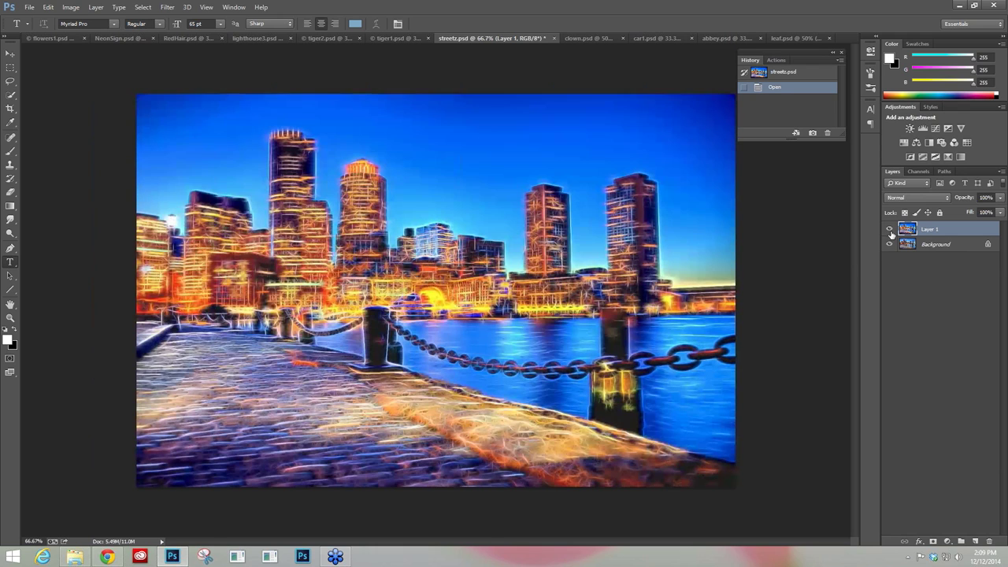
Switch to clown.psd and toggle Layer 1's visibility to compare the clownfish before and after the glow
{"action": "left_click", "coordinate": [585, 37]}
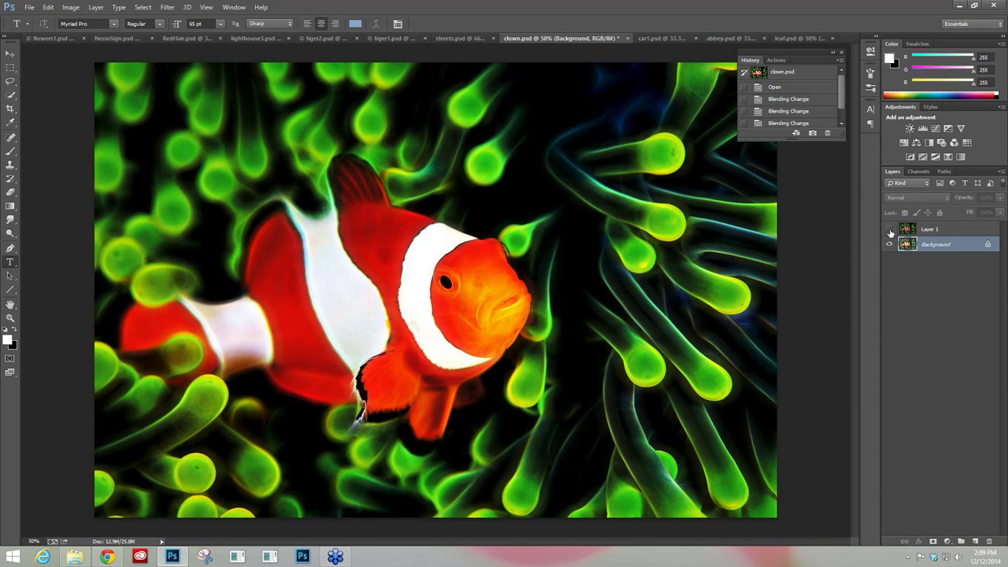
{"action": "left_click", "coordinate": [890, 230]}
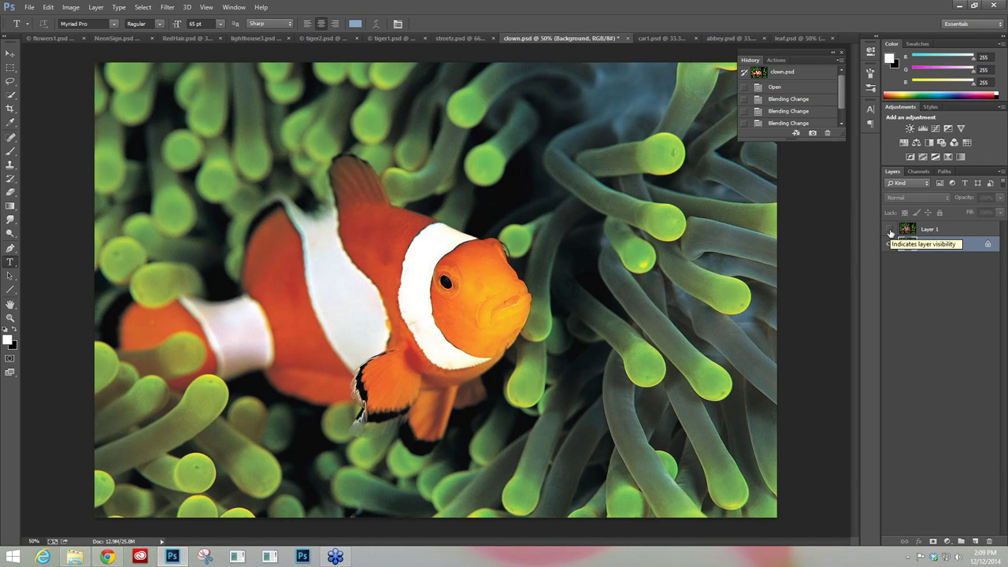
{"action": "left_click", "coordinate": [889, 229]}
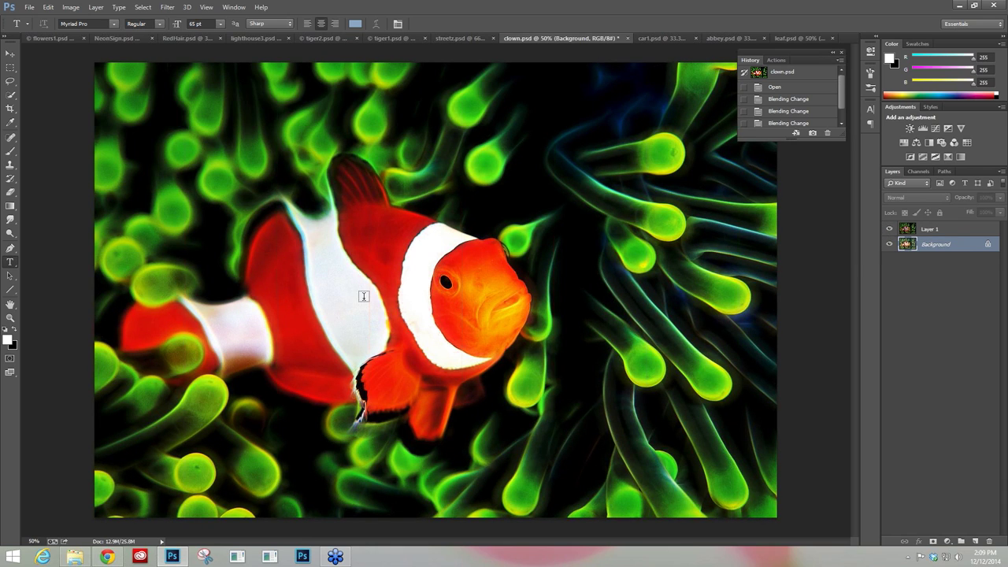
View car1.psd, and compare abbey.psd before and after the glow by toggling its Background copy layer
{"action": "left_click", "coordinate": [661, 37]}
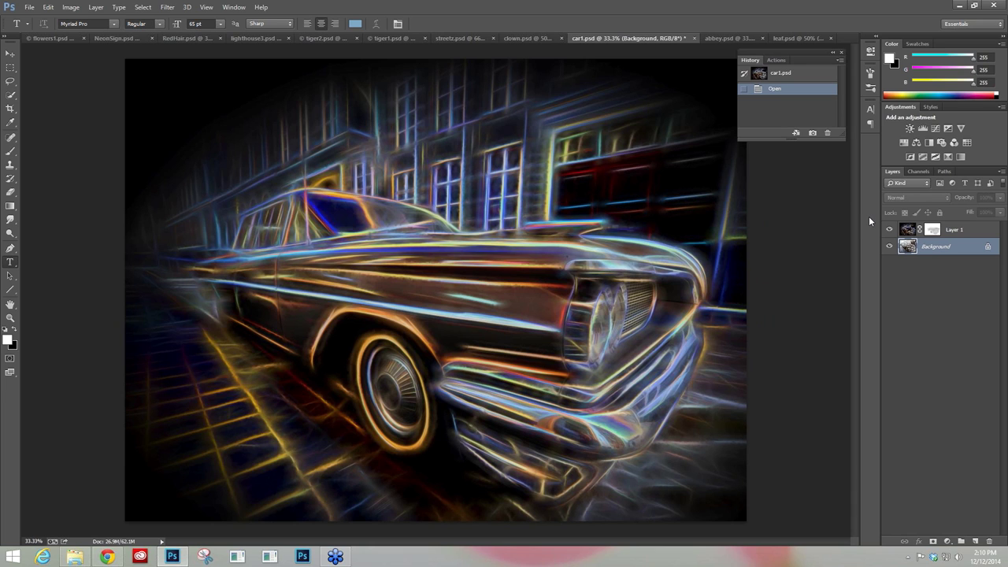
{"action": "left_click", "coordinate": [757, 33]}
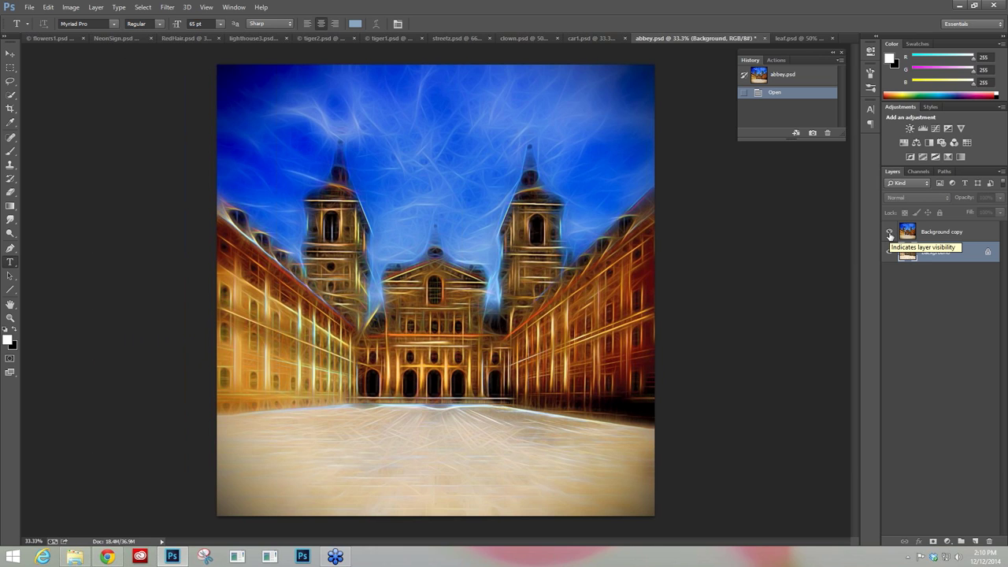
{"action": "left_click", "coordinate": [888, 232]}
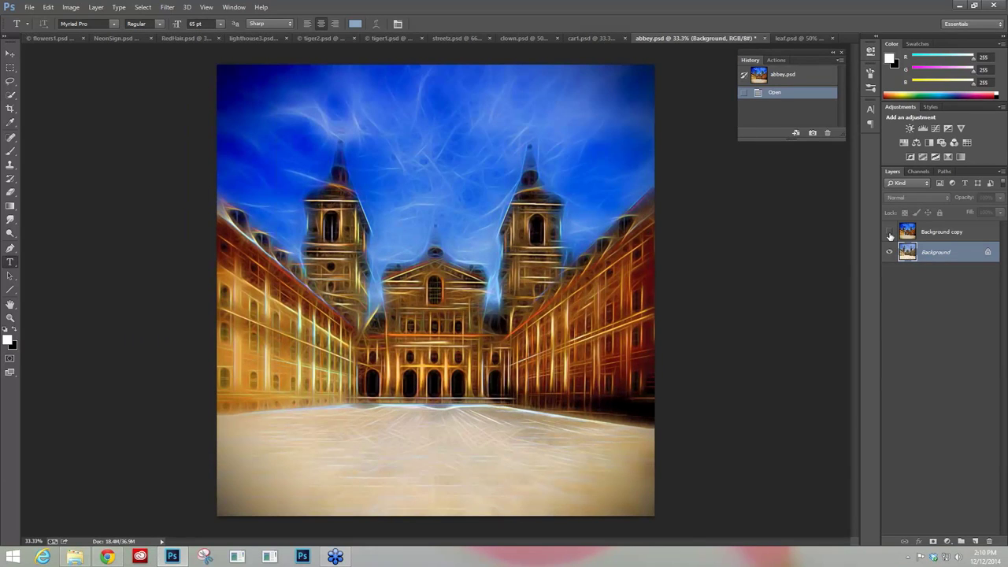
{"action": "left_click", "coordinate": [889, 232]}
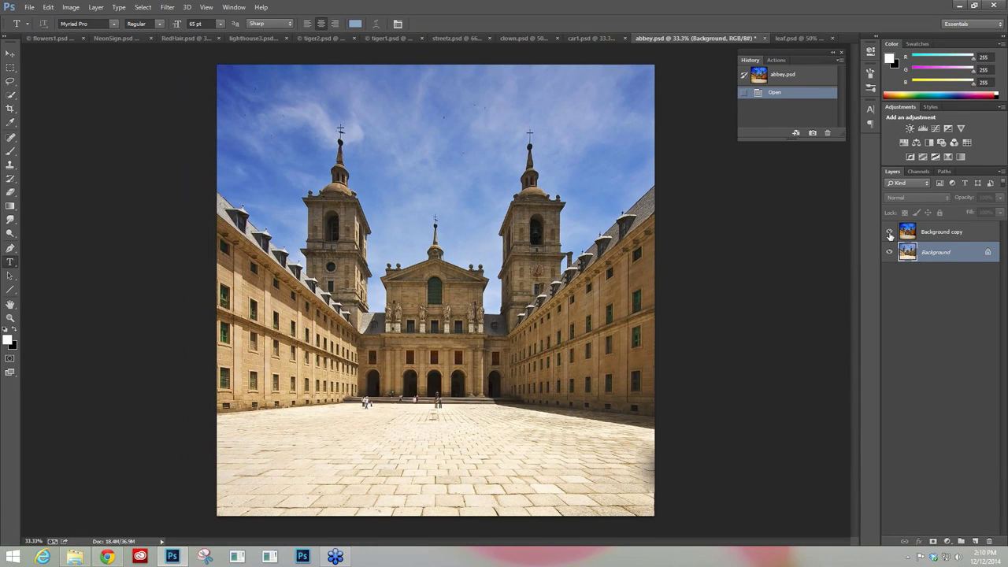
{"action": "left_click", "coordinate": [889, 233]}
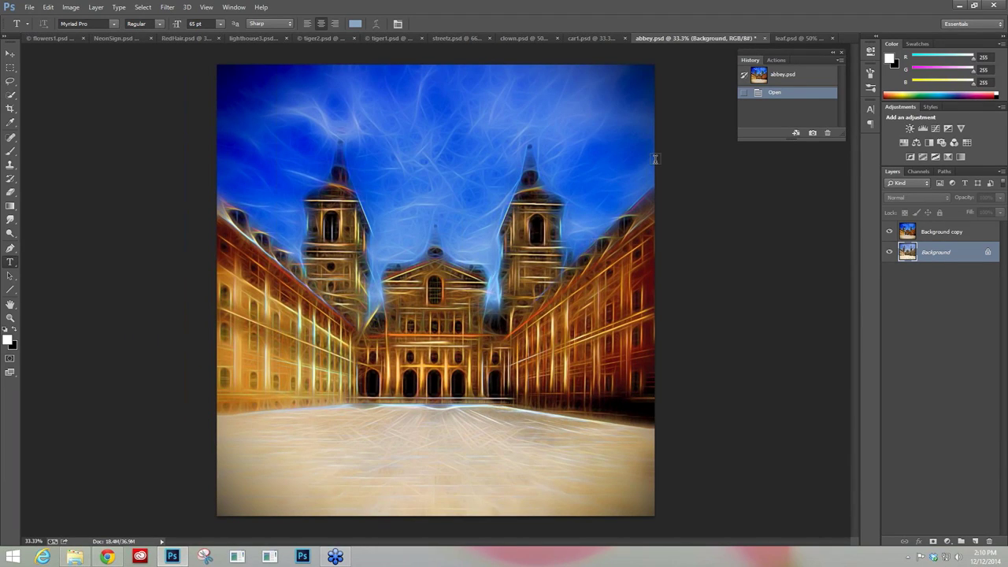
Switch to leaf.psd and hide and show Layer 1 to compare the glowing veins with the original leaves
{"action": "left_click", "coordinate": [784, 36]}
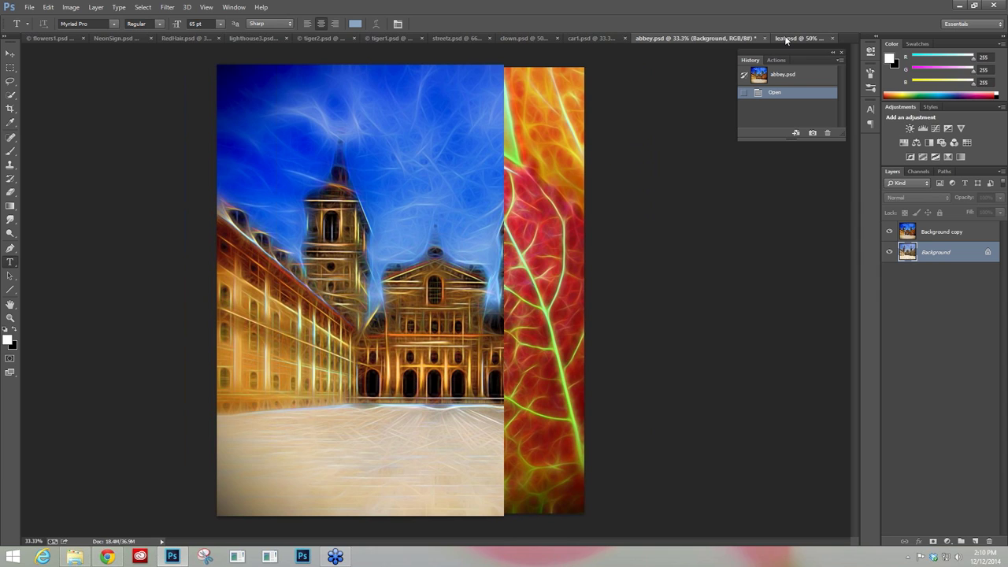
{"action": "left_click", "coordinate": [889, 232]}
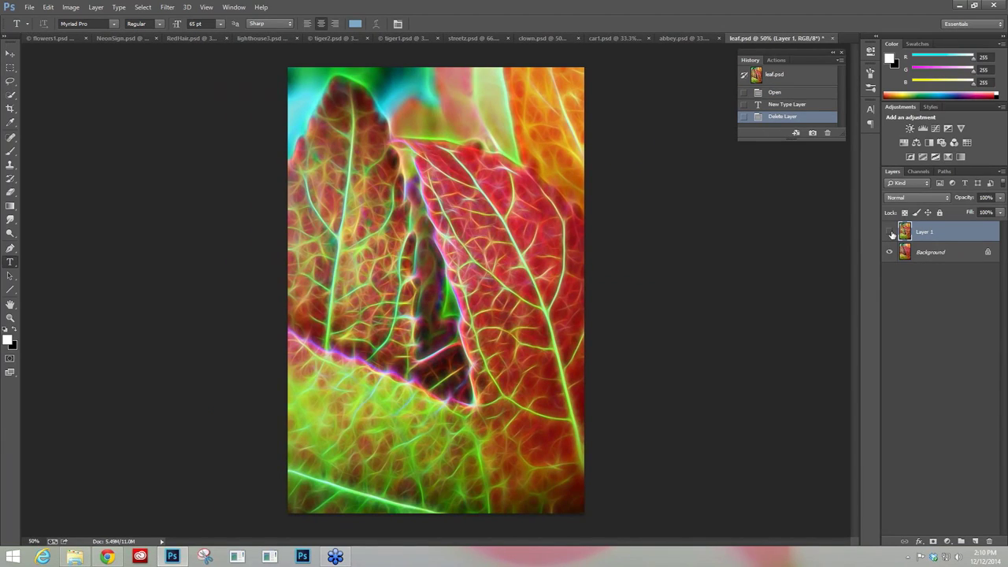
{"action": "left_click", "coordinate": [890, 232]}
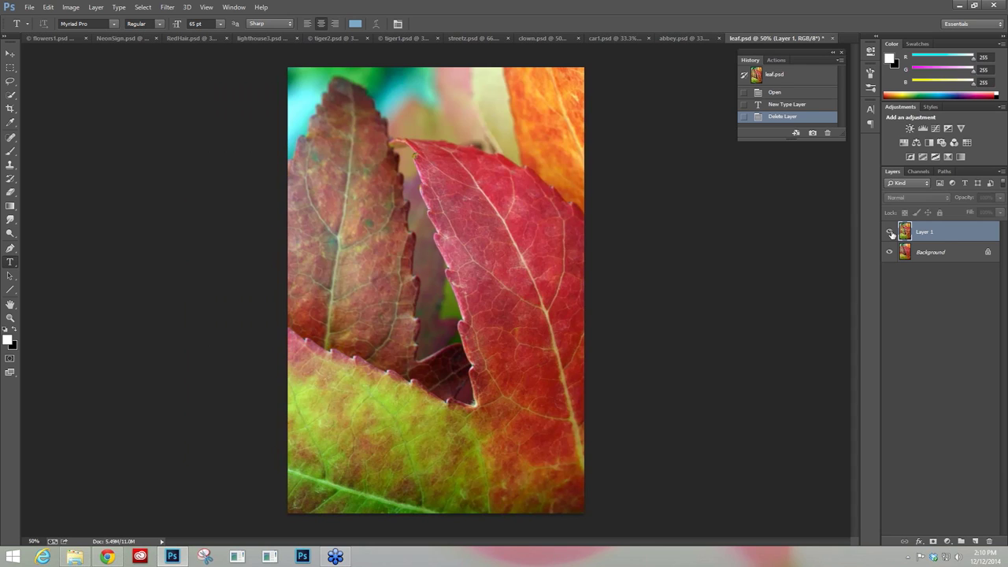
{"action": "left_click", "coordinate": [890, 232]}
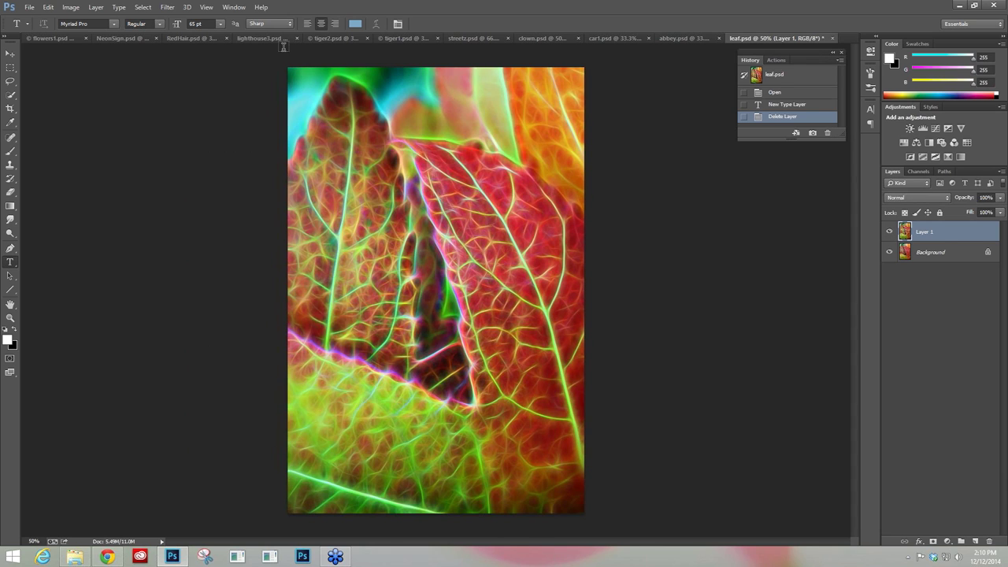
Switch to tiger2.psd and open the Topaz Glow filter on the Background copy 2 layer, continuing the trial
{"action": "left_click", "coordinate": [335, 40]}
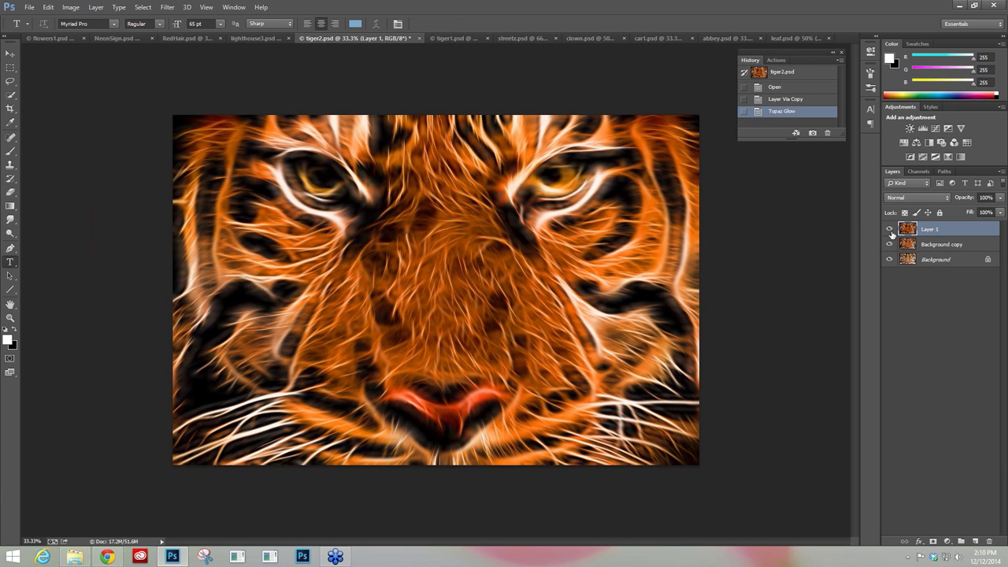
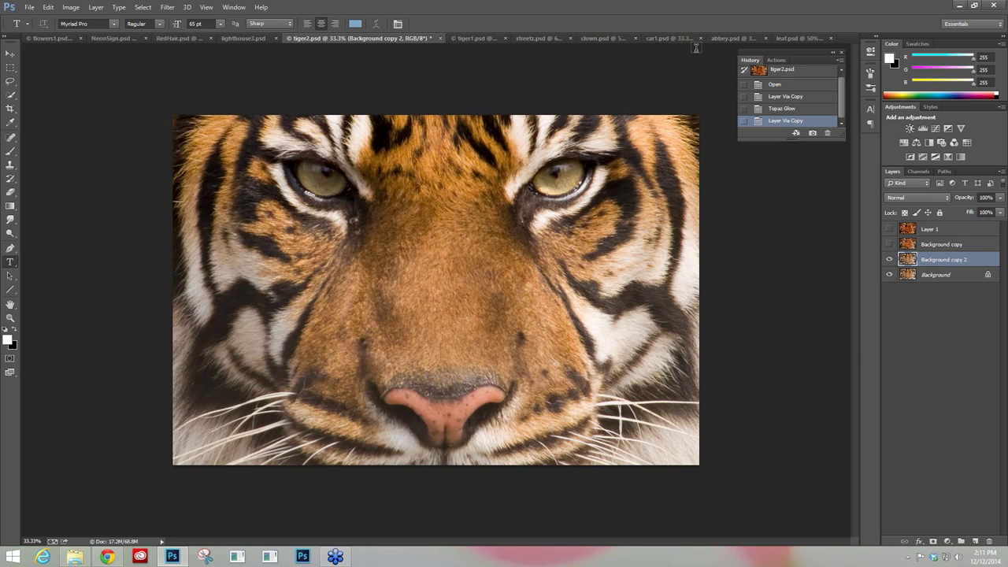
{"action": "left_click", "coordinate": [167, 7]}
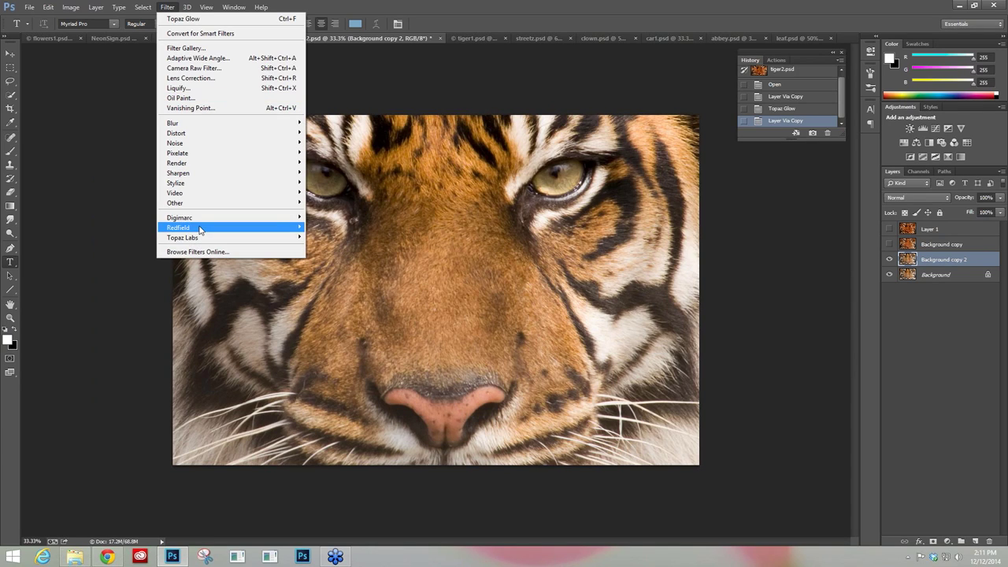
{"action": "mouse_move", "coordinate": [202, 237]}
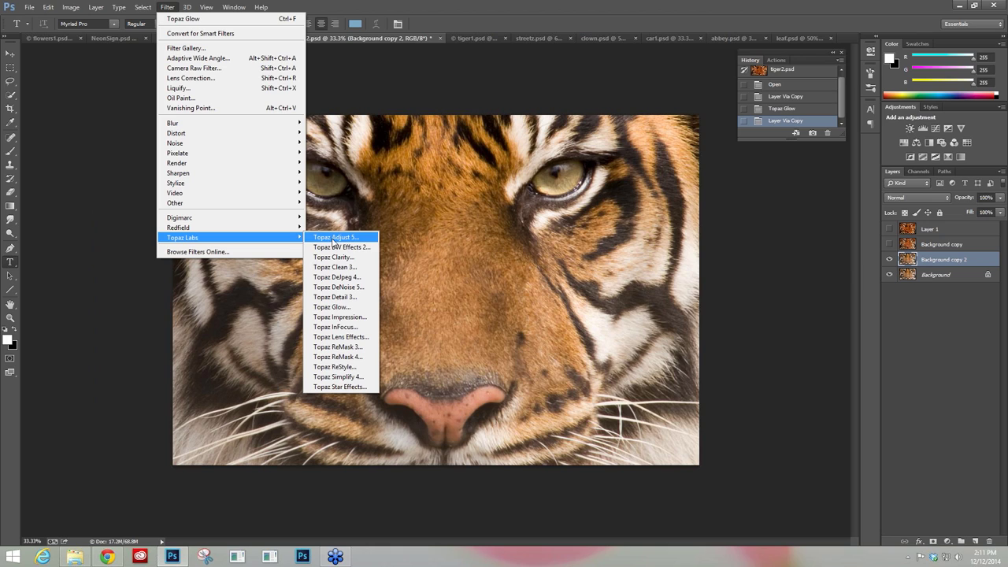
{"action": "left_click", "coordinate": [335, 306]}
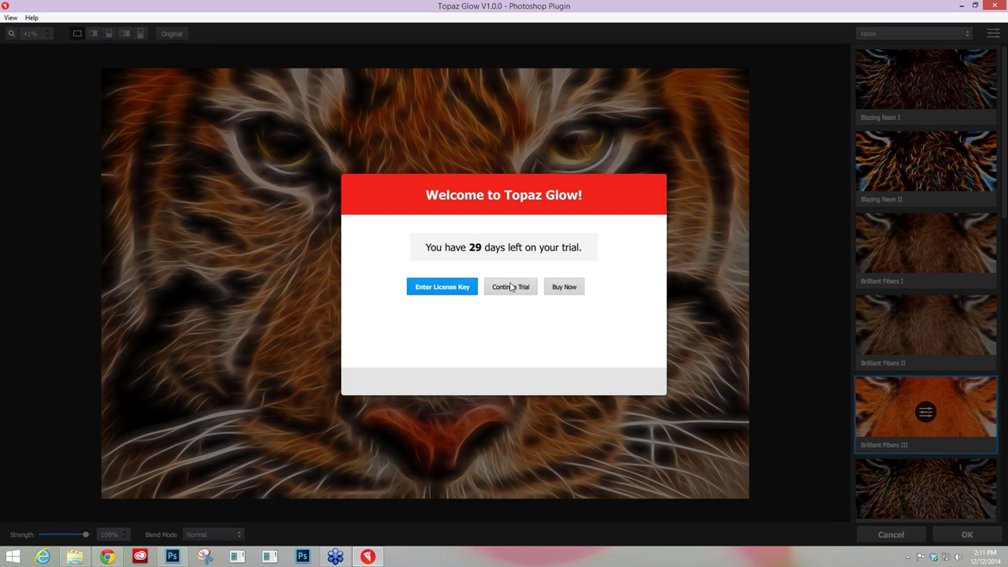
{"action": "left_click", "coordinate": [510, 287]}
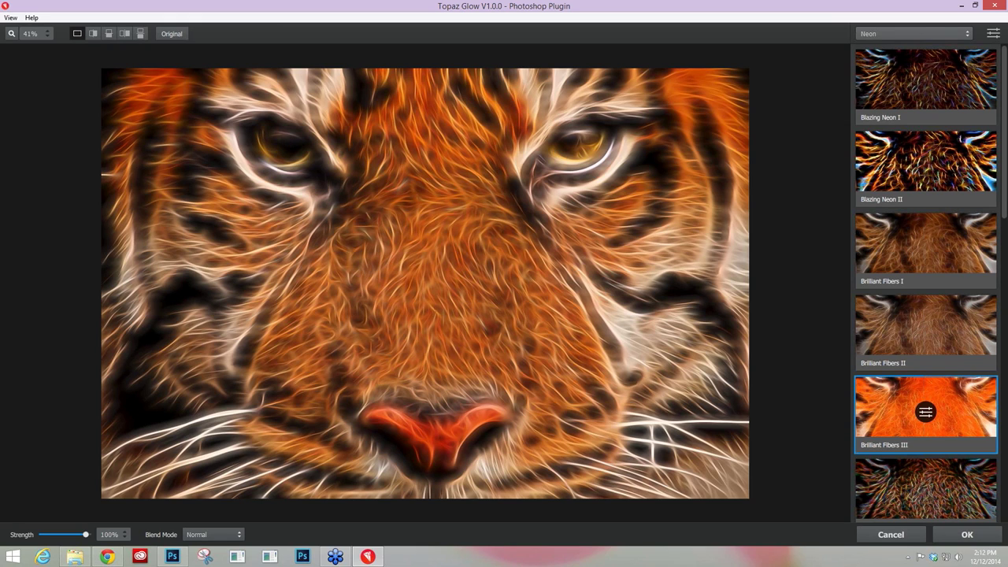
Reset all Brilliant Fibers III parameters to show the untouched photo, and return to the Neon presets
{"action": "left_click", "coordinate": [993, 34]}
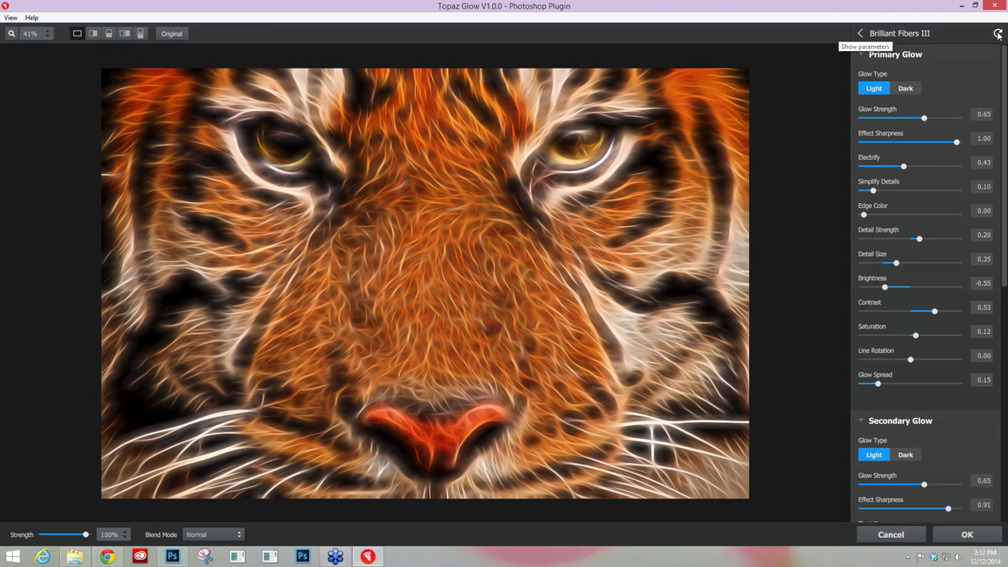
{"action": "left_click", "coordinate": [995, 35]}
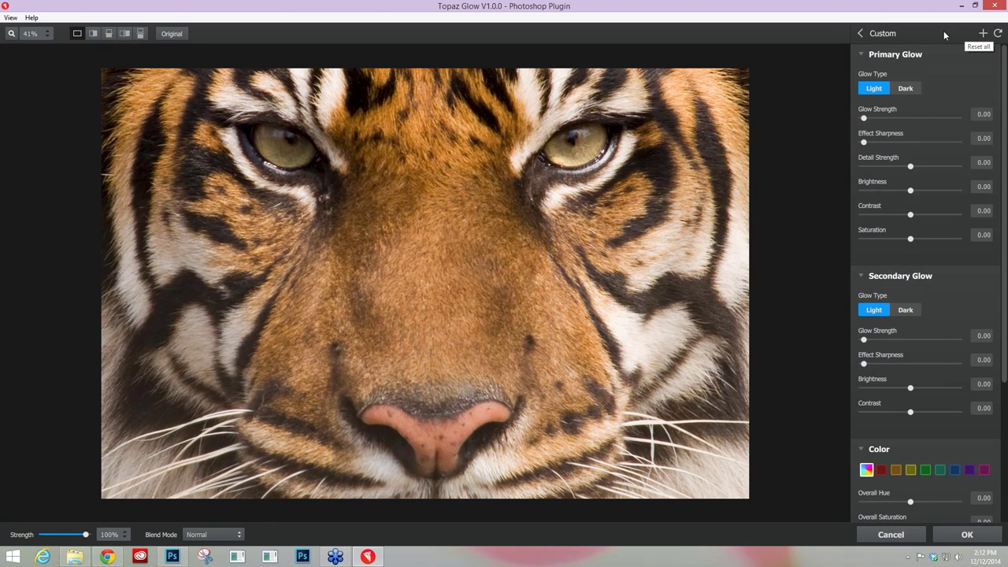
{"action": "left_click", "coordinate": [861, 34]}
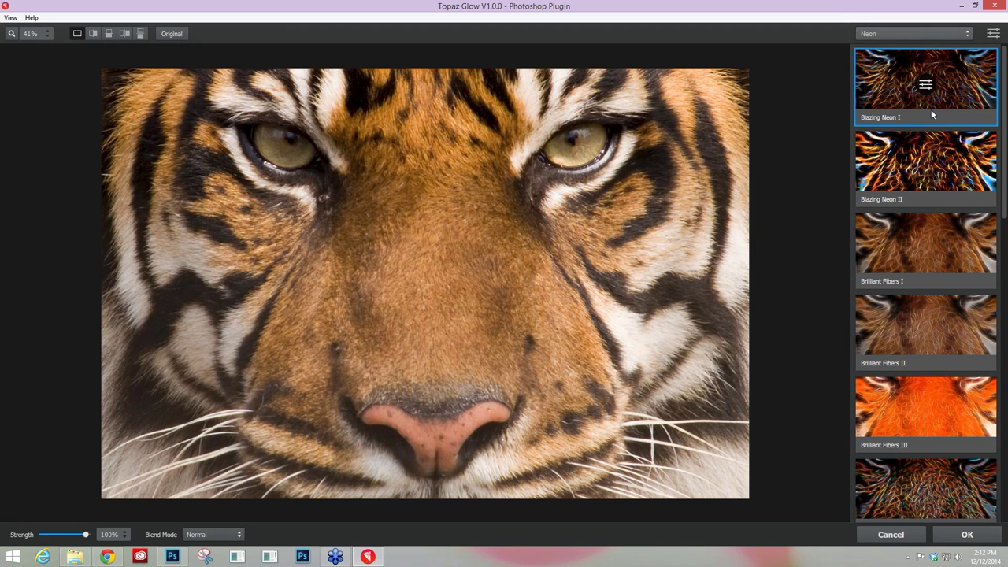
Try the Blazing Neon II preset with its primary glow Edge Color set to 0.00, and compare it with the original
{"action": "left_click", "coordinate": [941, 153]}
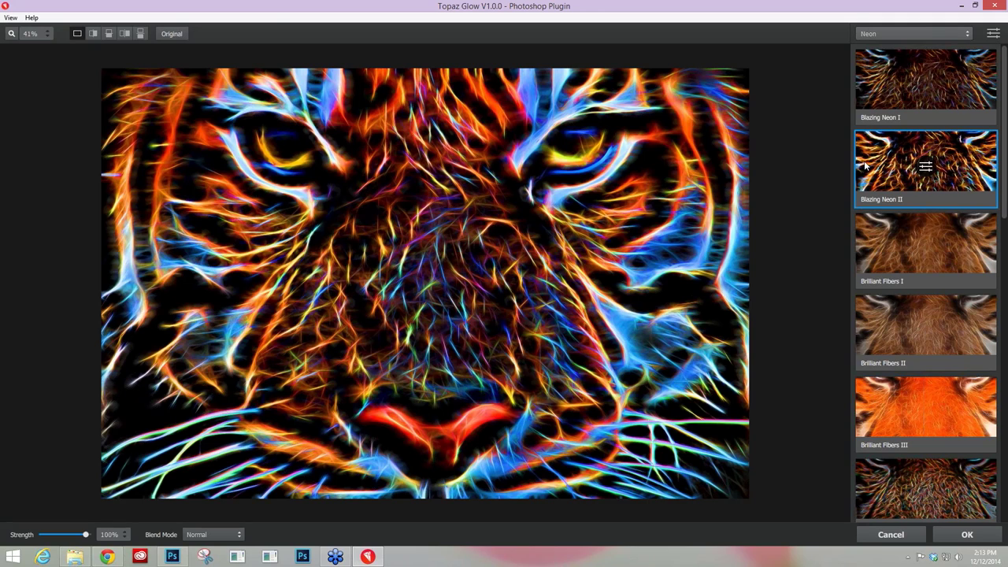
{"action": "left_click", "coordinate": [925, 167]}
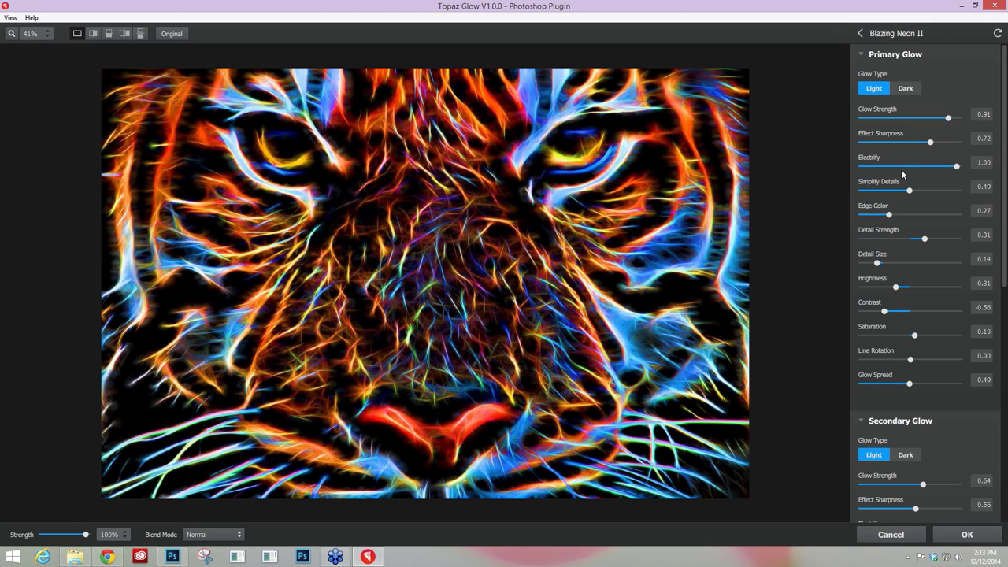
{"action": "scroll", "coordinate": [888, 219], "scroll_direction": "down", "scroll_amount": 1}
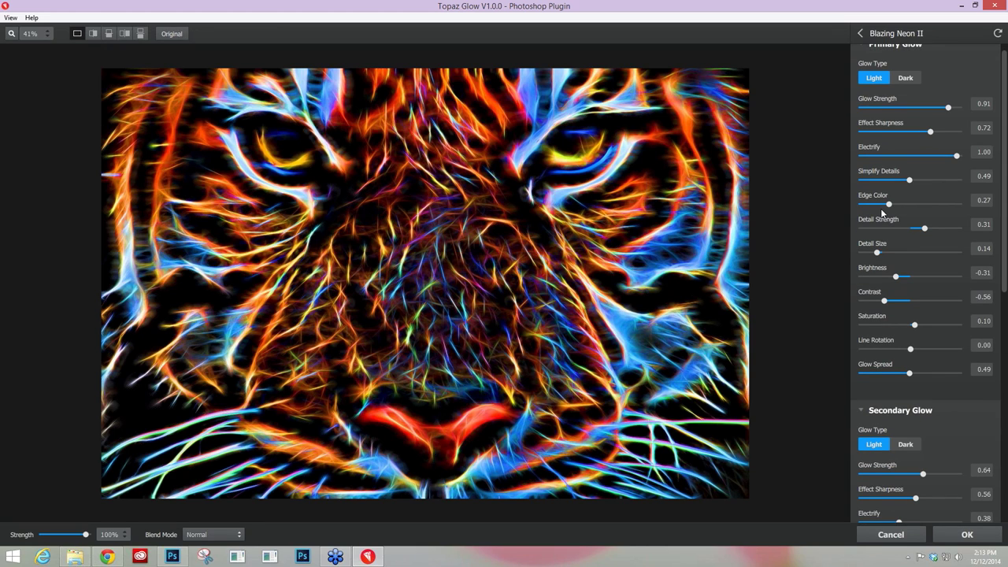
{"action": "scroll", "coordinate": [880, 206], "scroll_direction": "down", "scroll_amount": 1}
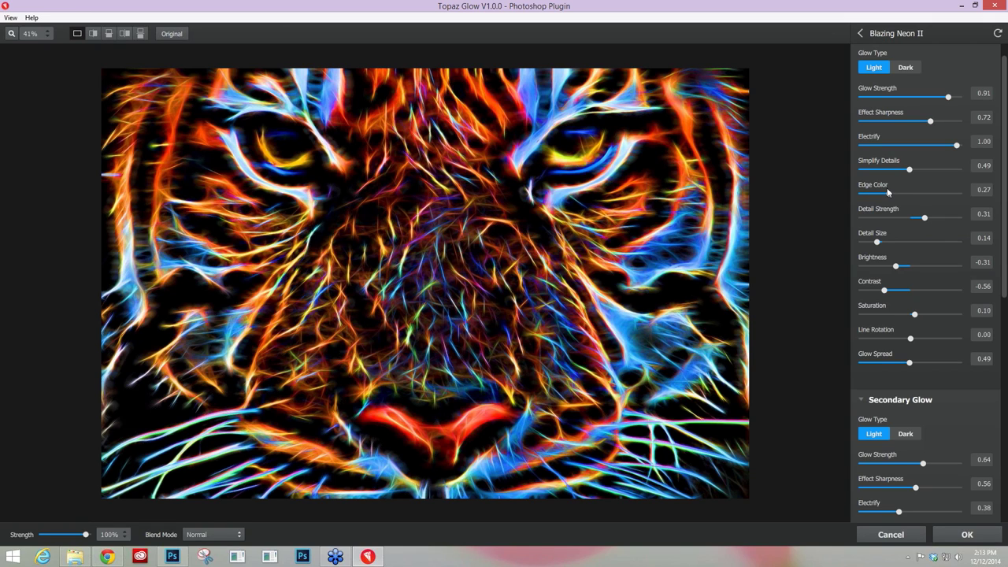
{"action": "left_click_drag", "start_coordinate": [887, 193], "coordinate": [838, 195]}
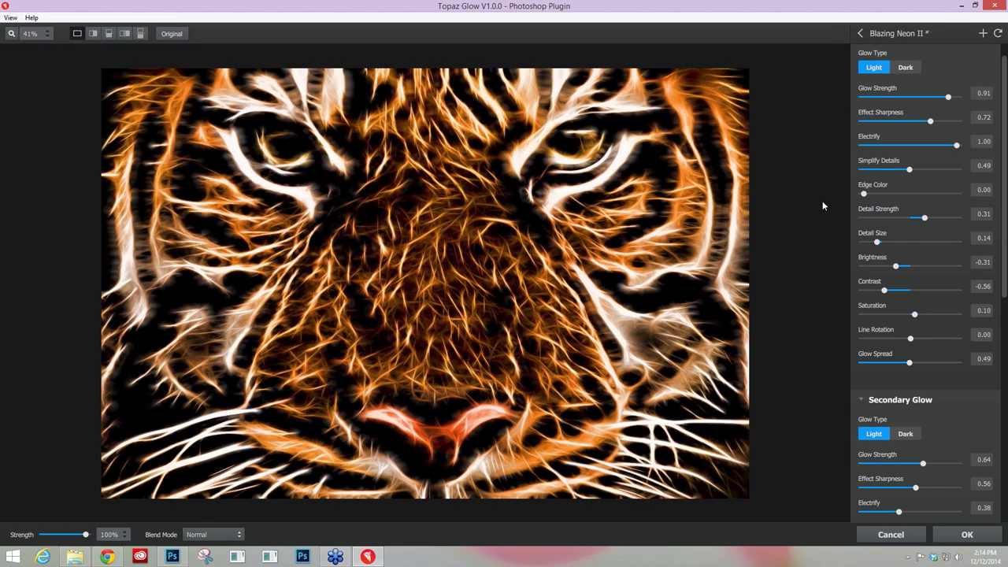
{"action": "left_click", "coordinate": [677, 226]}
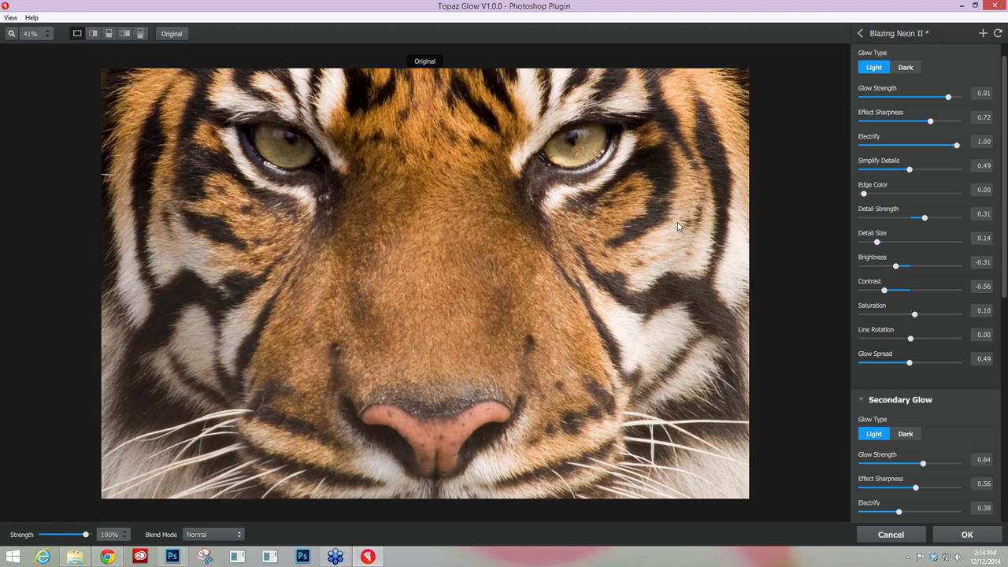
{"action": "left_click_drag", "start_coordinate": [629, 218], "coordinate": [629, 218]}
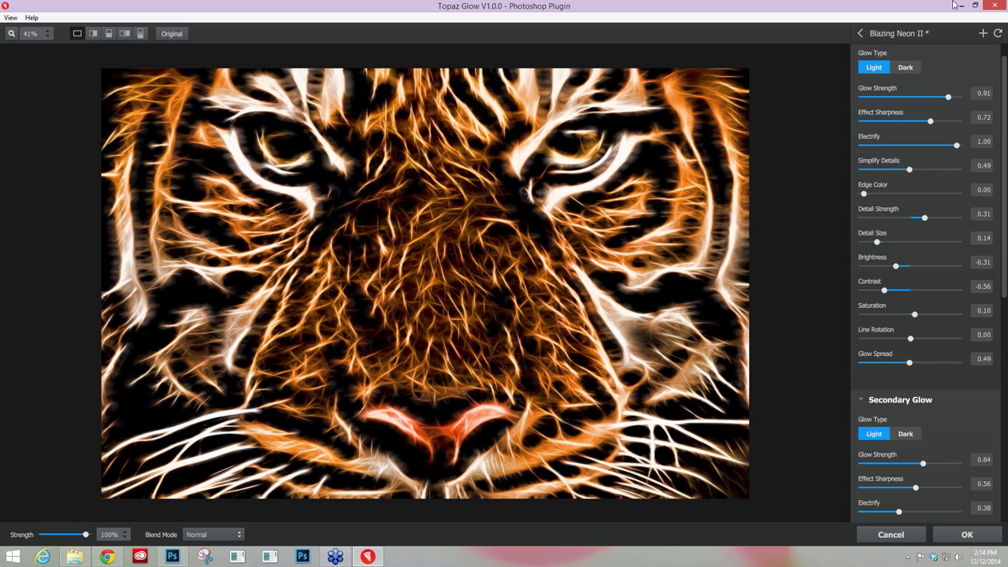
Preview the Blazing Neon I, Glowing Wires I and Brilliant Fibers I presets on the tiger photo
{"action": "left_click", "coordinate": [860, 33]}
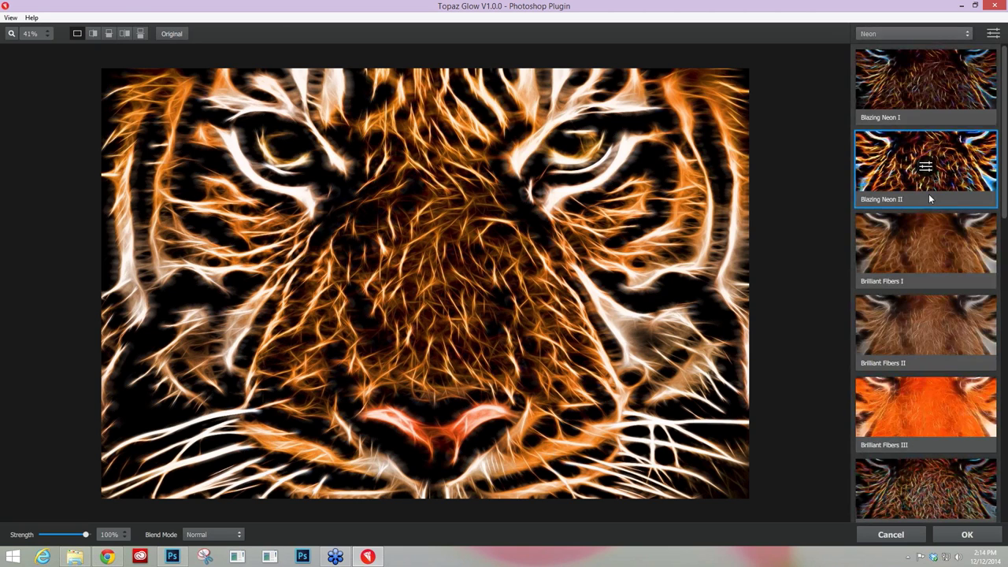
{"action": "left_click", "coordinate": [878, 110]}
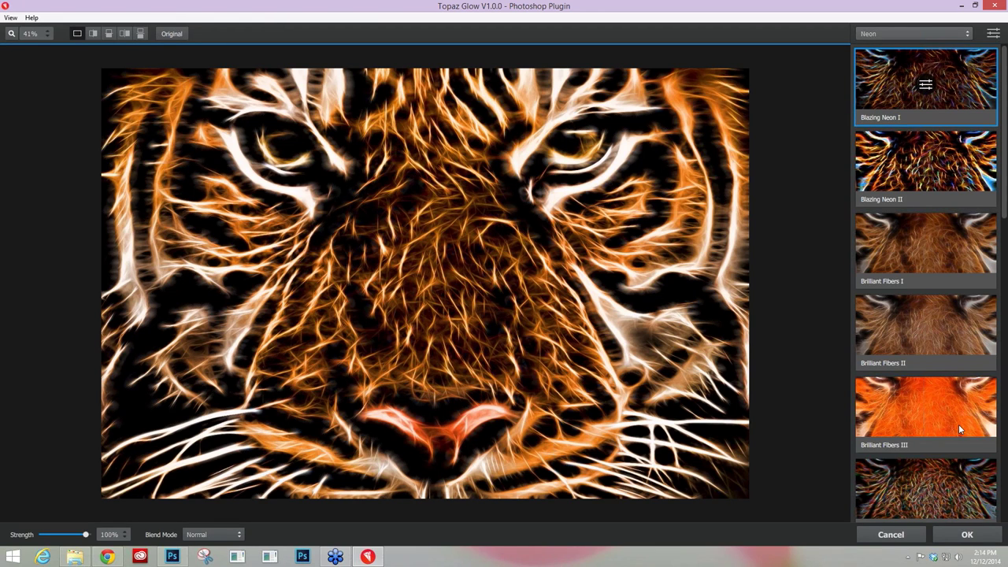
{"action": "scroll", "coordinate": [924, 393], "scroll_direction": "down", "scroll_amount": 2}
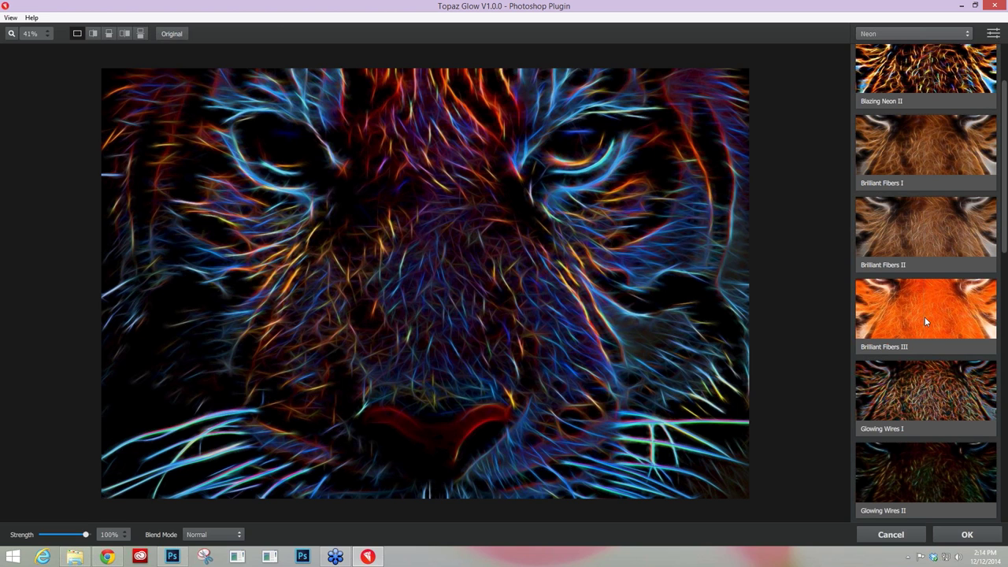
{"action": "scroll", "coordinate": [924, 316], "scroll_direction": "down", "scroll_amount": 1}
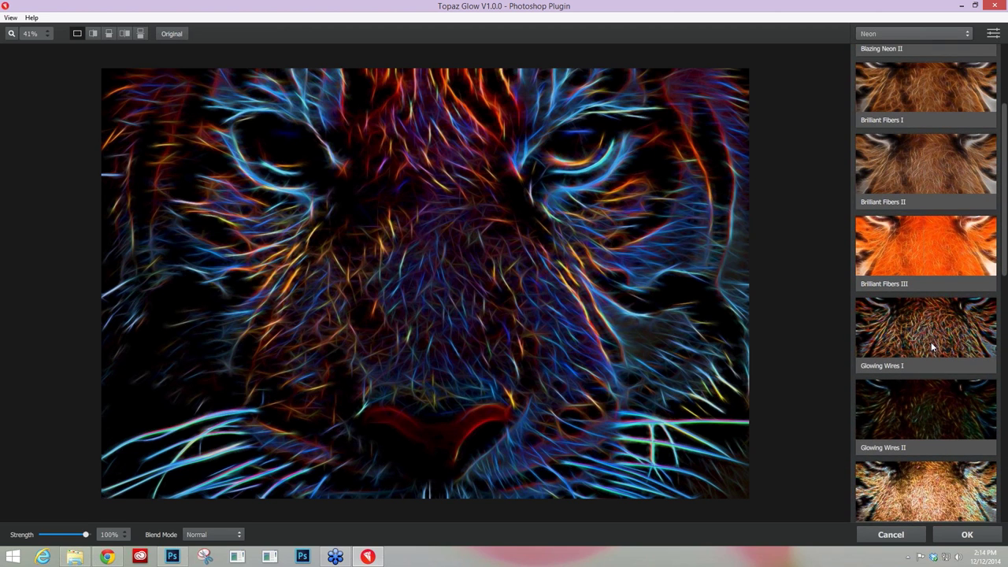
{"action": "left_click", "coordinate": [931, 341]}
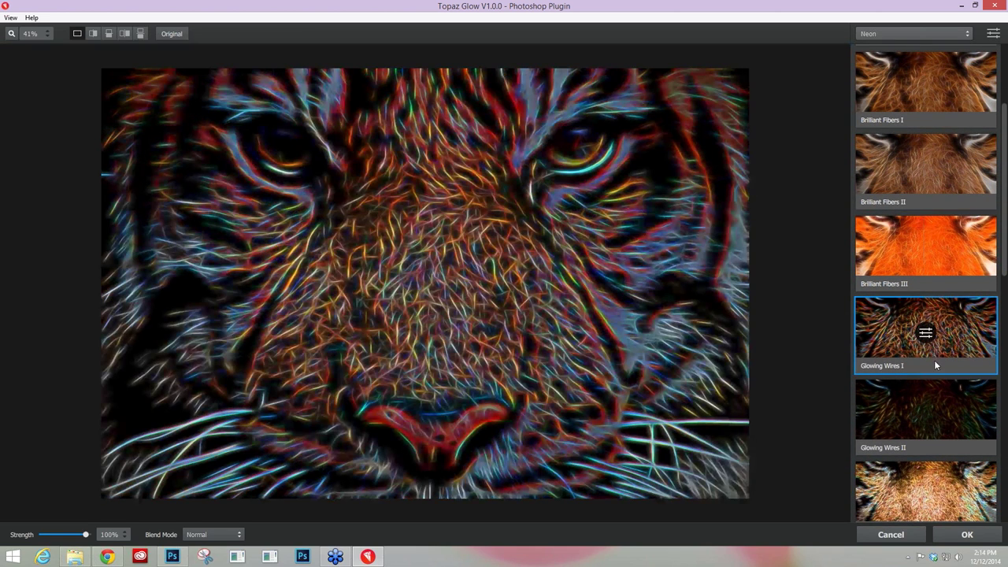
{"action": "left_click", "coordinate": [926, 92]}
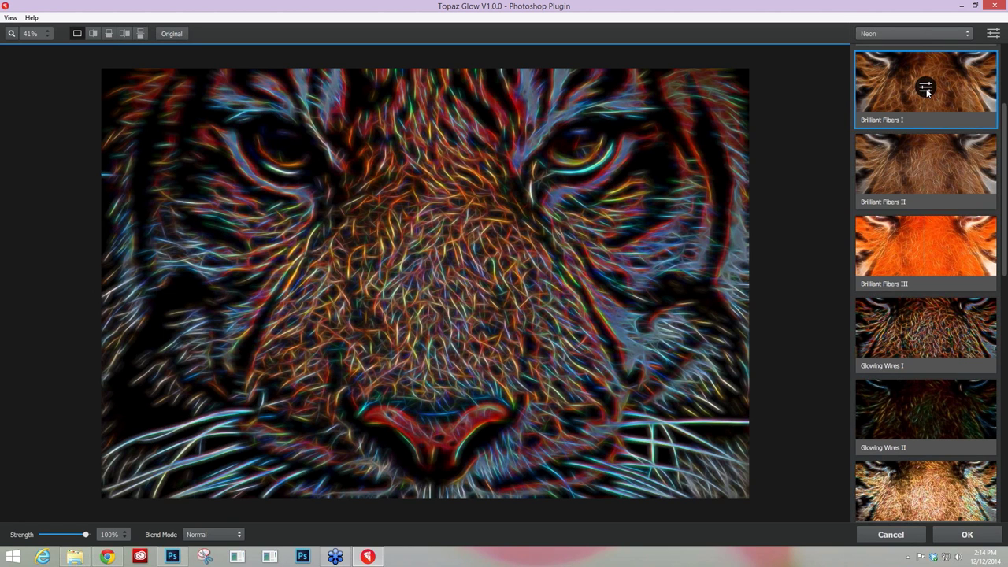
Browse the remaining Neon presets and preview Glowing Wires I and Glowing Wires II on the tiger
{"action": "scroll", "coordinate": [962, 361], "scroll_direction": "down", "scroll_amount": 2}
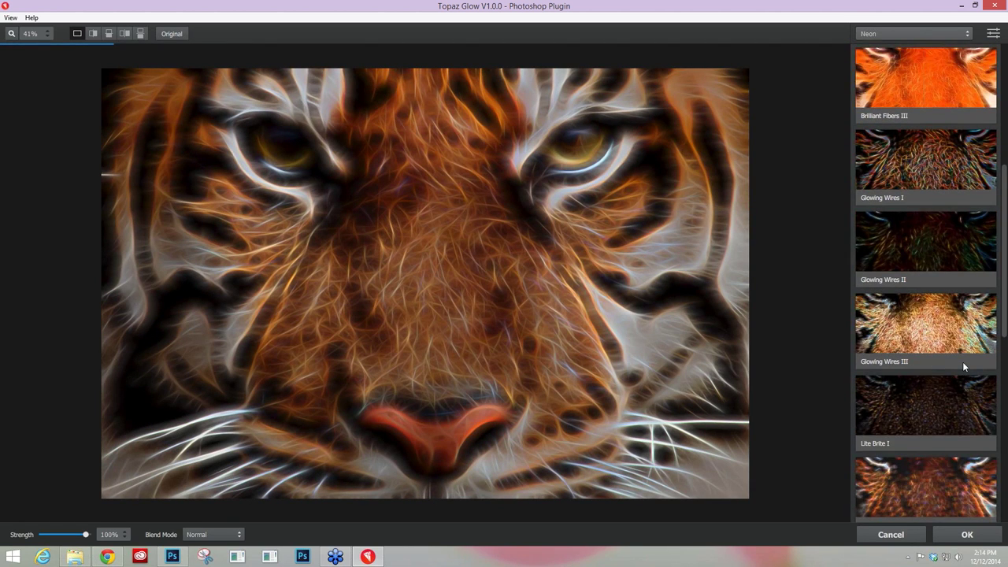
{"action": "scroll", "coordinate": [962, 361], "scroll_direction": "down", "scroll_amount": 2}
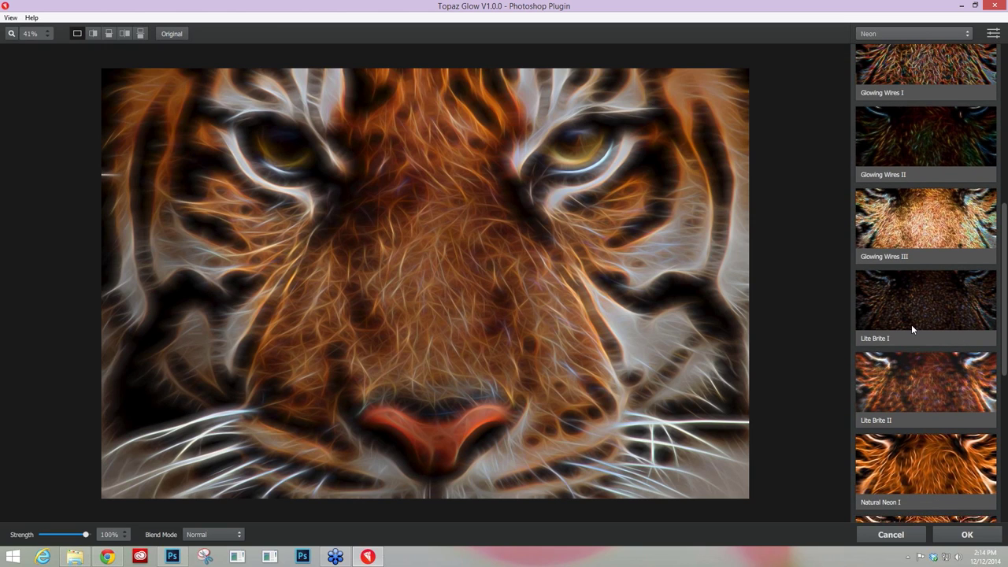
{"action": "scroll", "coordinate": [911, 324], "scroll_direction": "up", "scroll_amount": 3}
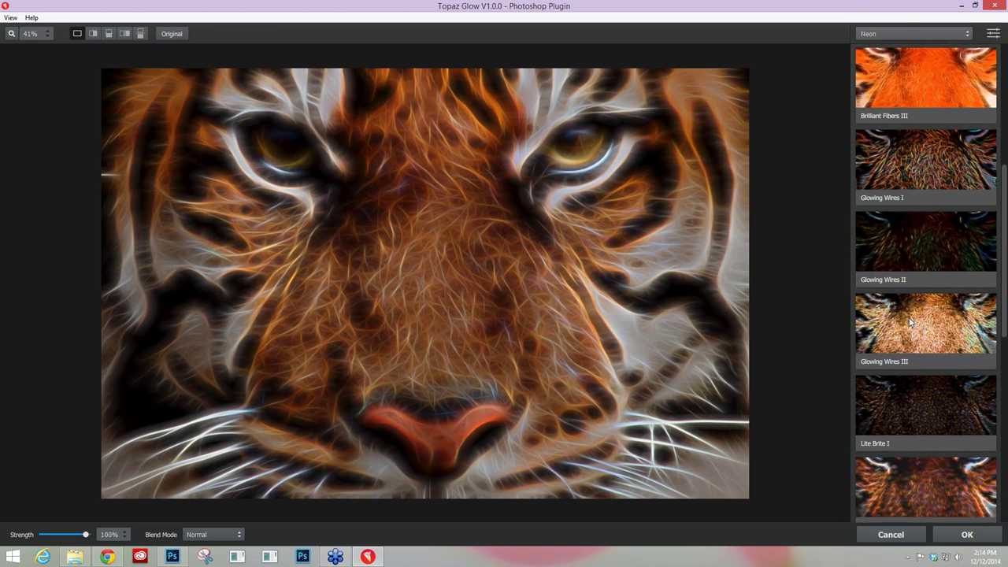
{"action": "scroll", "coordinate": [908, 318], "scroll_direction": "up", "scroll_amount": 2}
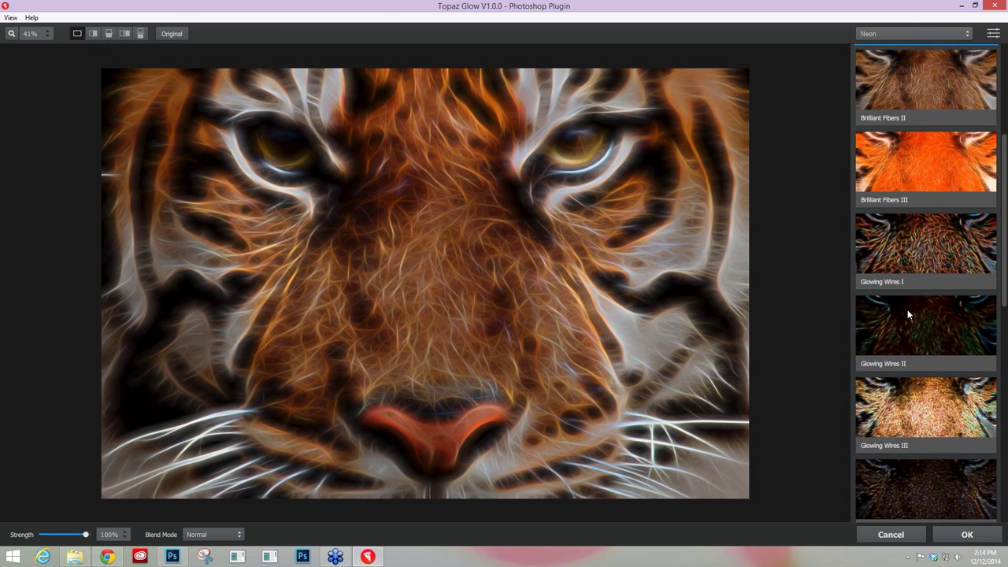
{"action": "scroll", "coordinate": [916, 237], "scroll_direction": "up", "scroll_amount": 3}
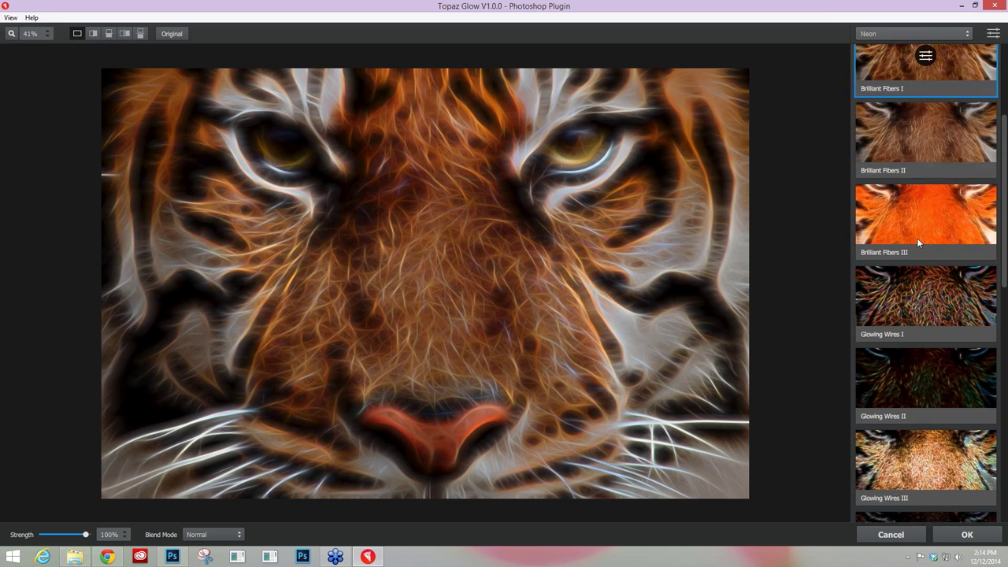
{"action": "scroll", "coordinate": [936, 338], "scroll_direction": "down", "scroll_amount": 3}
{"action": "scroll", "coordinate": [935, 344], "scroll_direction": "down", "scroll_amount": 3}
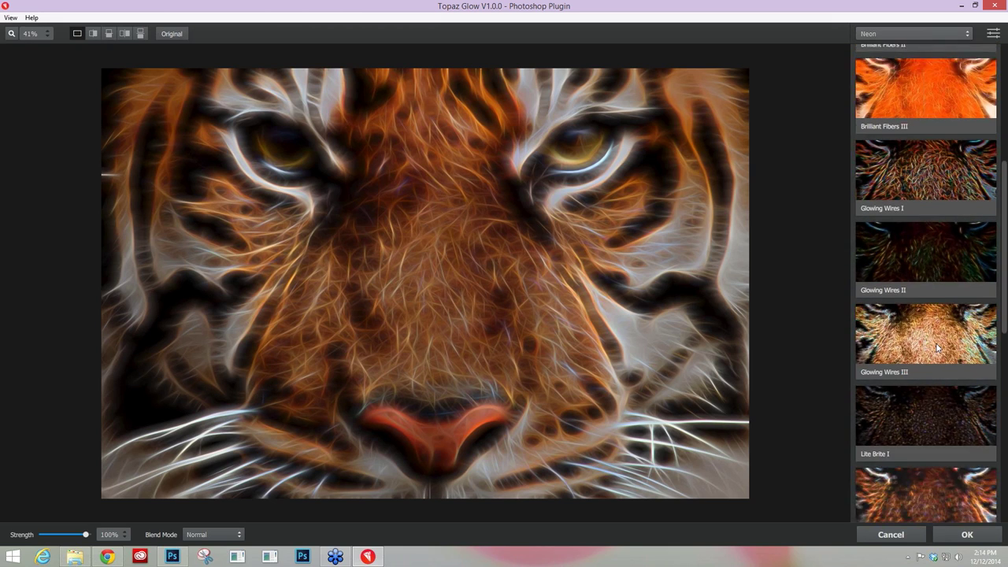
{"action": "left_click", "coordinate": [917, 137]}
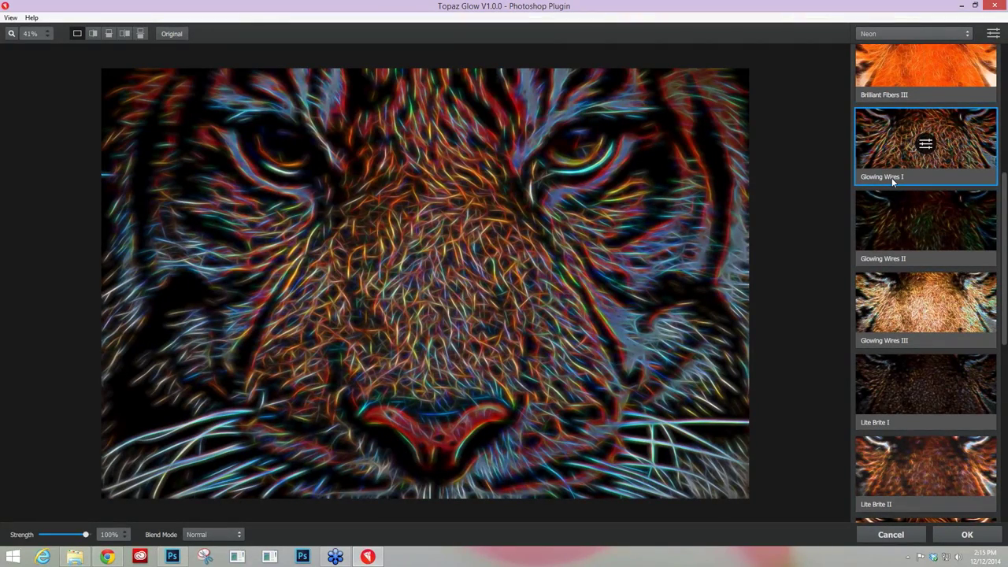
{"action": "left_click", "coordinate": [905, 216]}
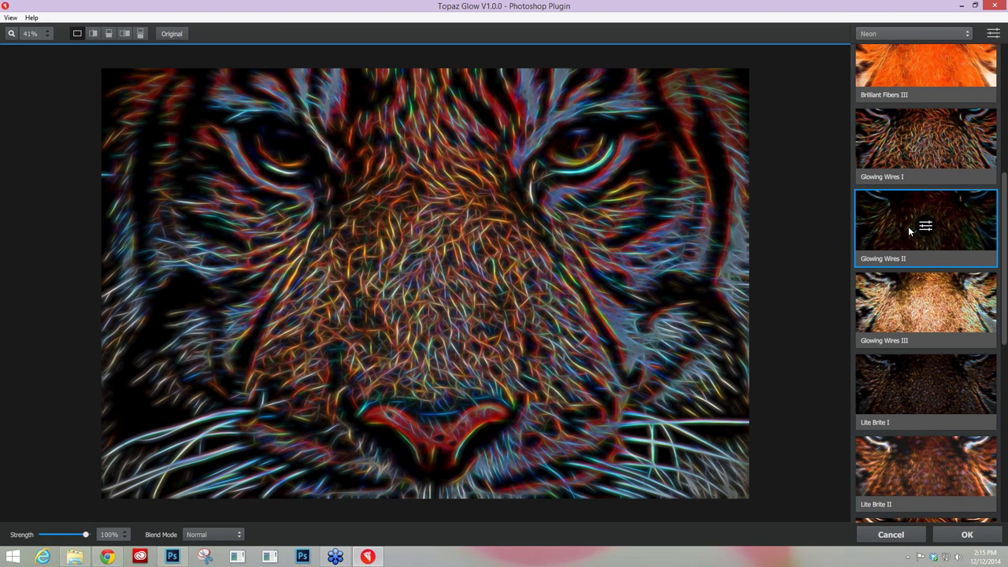
Try the Neon Sign I preset from the end of the Neon collection, and apply Rose Glow instead
{"action": "scroll", "coordinate": [957, 348], "scroll_direction": "down", "scroll_amount": 1}
{"action": "scroll", "coordinate": [957, 348], "scroll_direction": "down", "scroll_amount": 1}
{"action": "scroll", "coordinate": [957, 348], "scroll_direction": "down", "scroll_amount": 4}
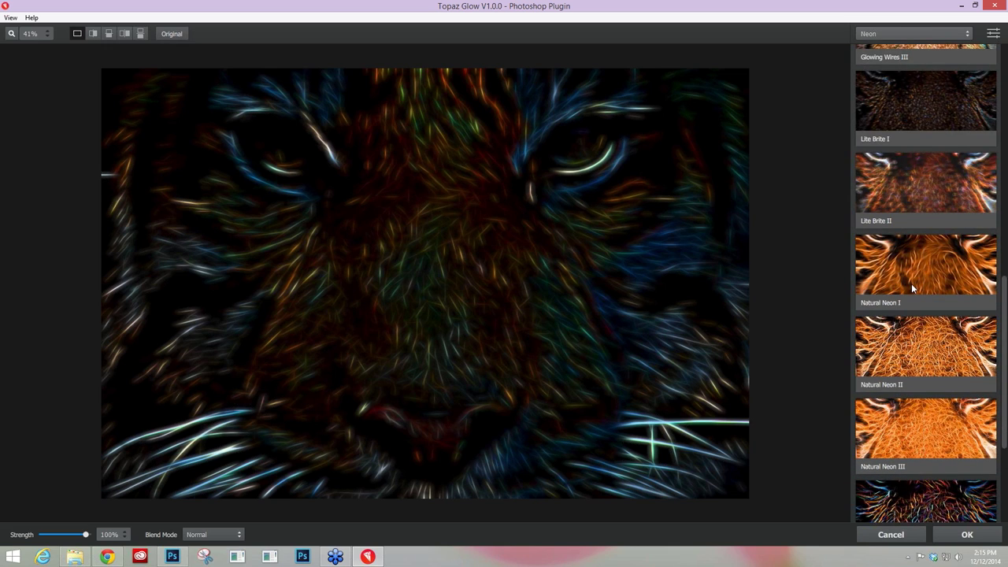
{"action": "scroll", "coordinate": [905, 368], "scroll_direction": "down", "scroll_amount": 2}
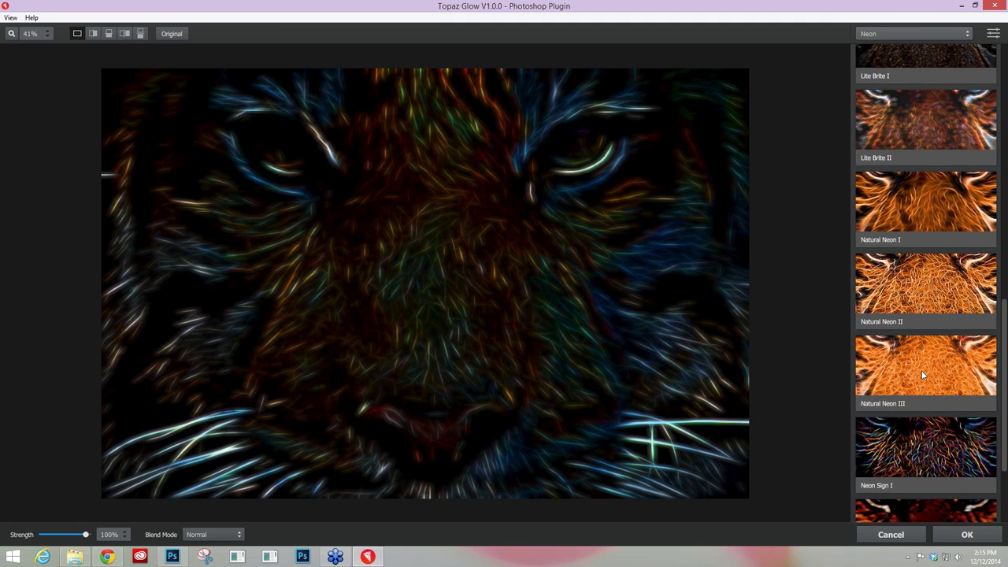
{"action": "scroll", "coordinate": [921, 370], "scroll_direction": "down", "scroll_amount": 3}
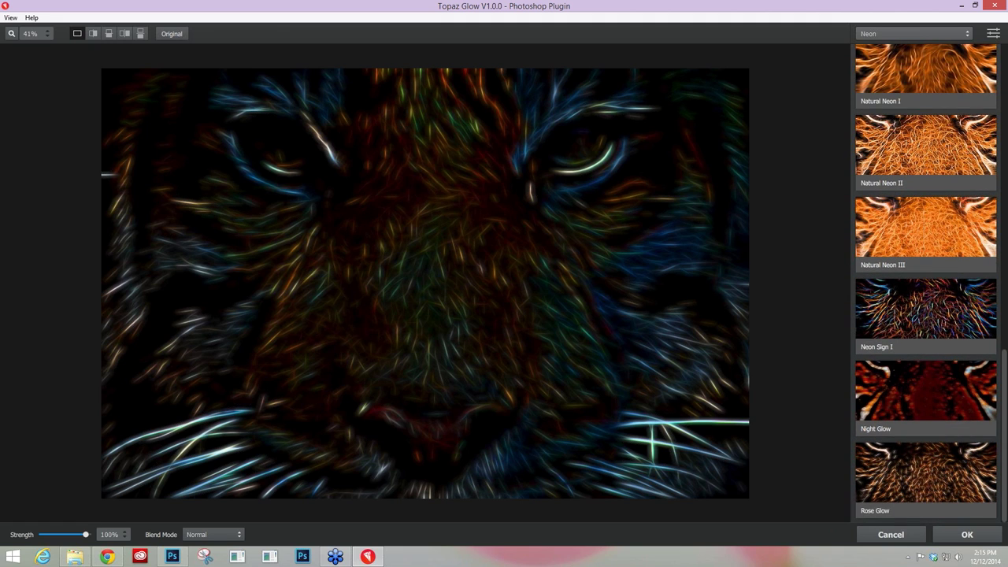
{"action": "left_click", "coordinate": [921, 318]}
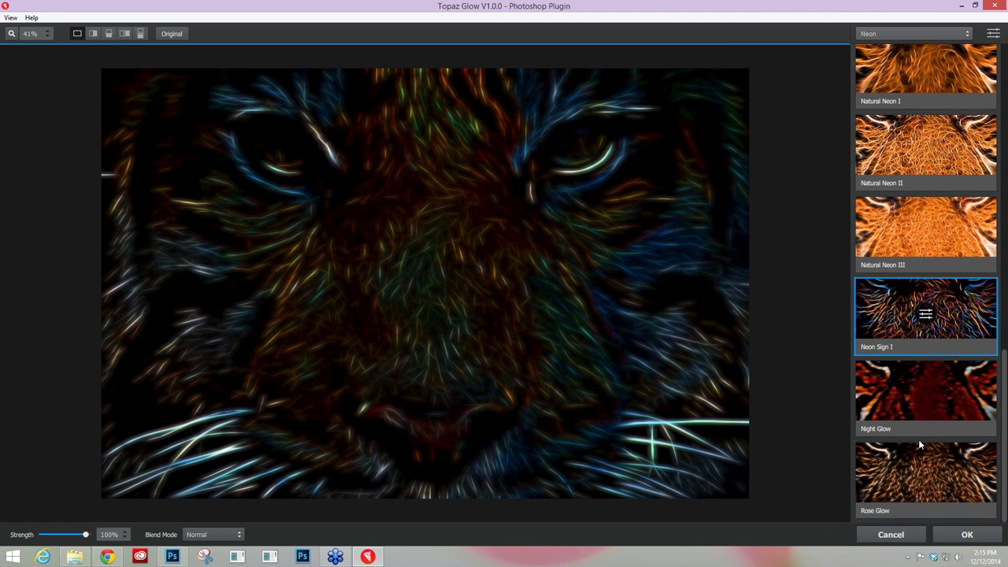
{"action": "left_click", "coordinate": [915, 470]}
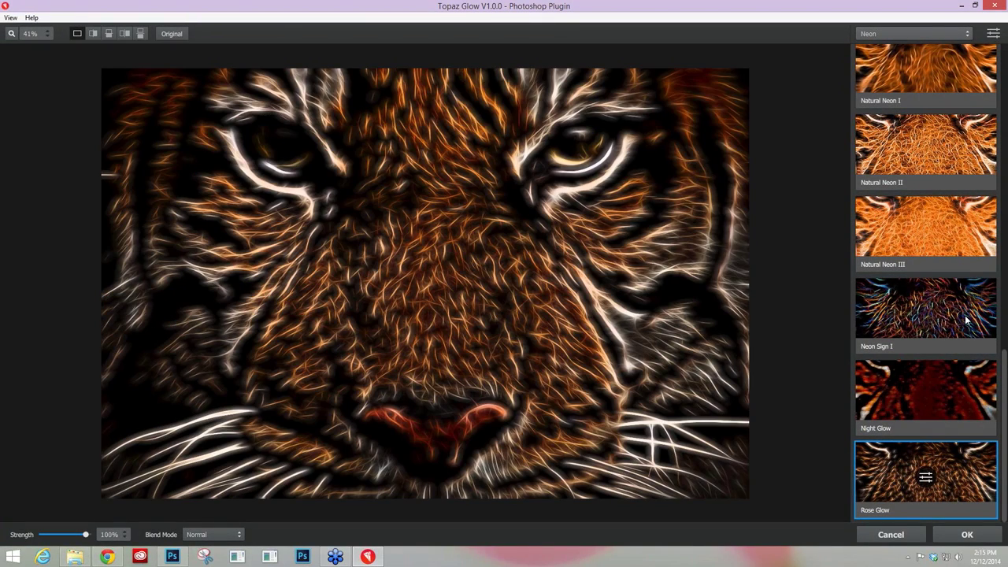
Look through the Graphic collection and try its Brilliant on Black I and Brilliant on Black III presets on the tiger
{"action": "left_click", "coordinate": [965, 35]}
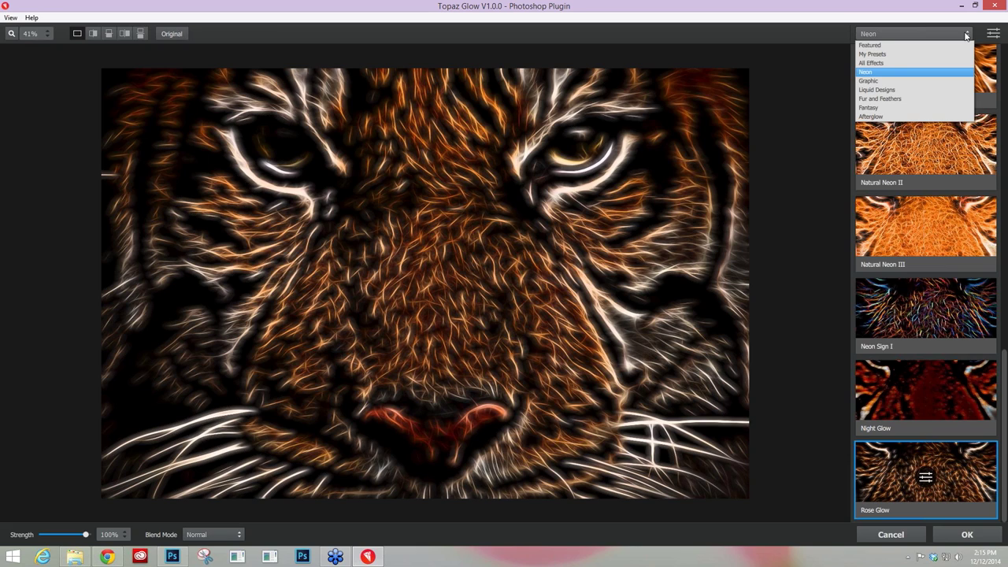
{"action": "left_click", "coordinate": [936, 82]}
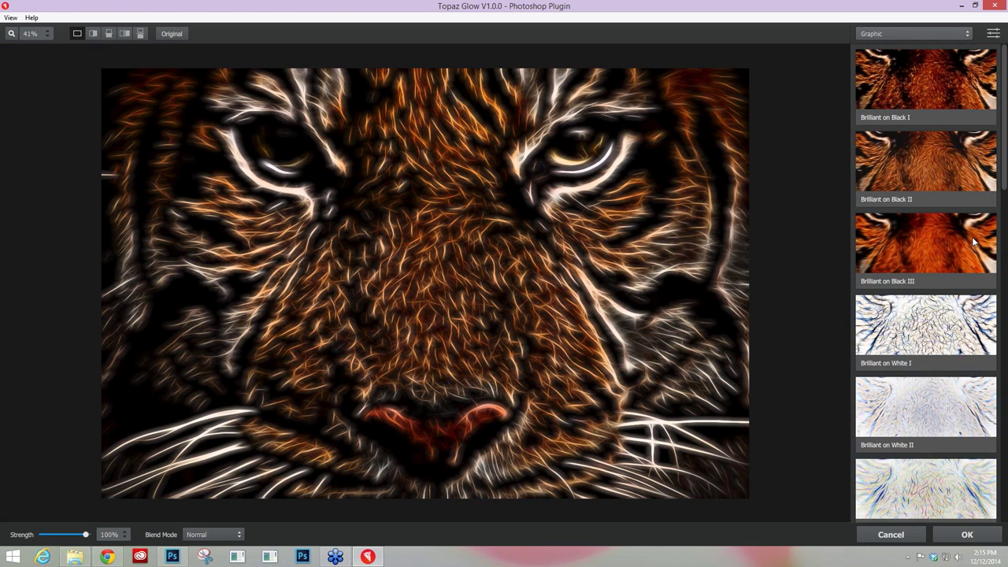
{"action": "scroll", "coordinate": [974, 242], "scroll_direction": "down", "scroll_amount": 3}
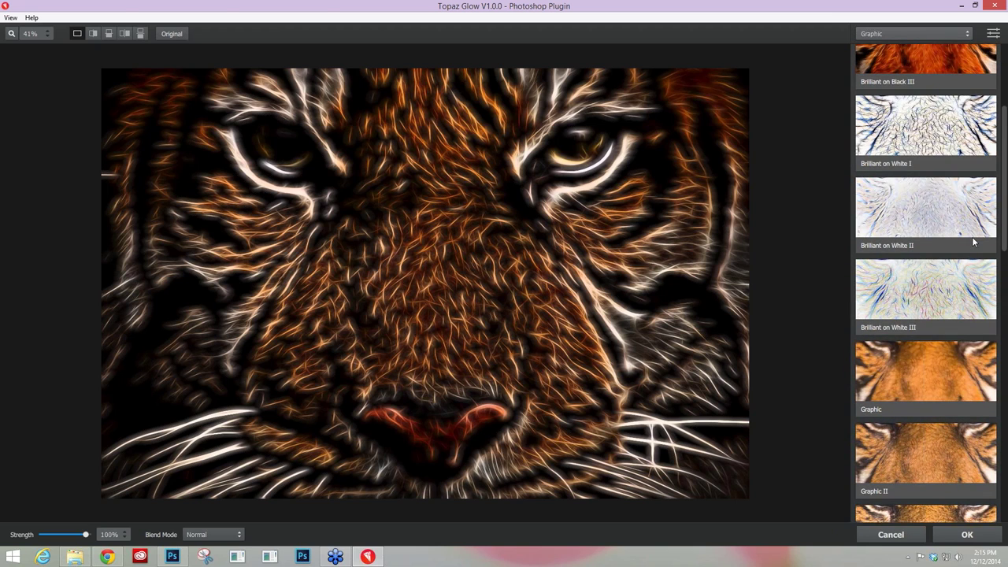
{"action": "scroll", "coordinate": [974, 243], "scroll_direction": "down", "scroll_amount": 2}
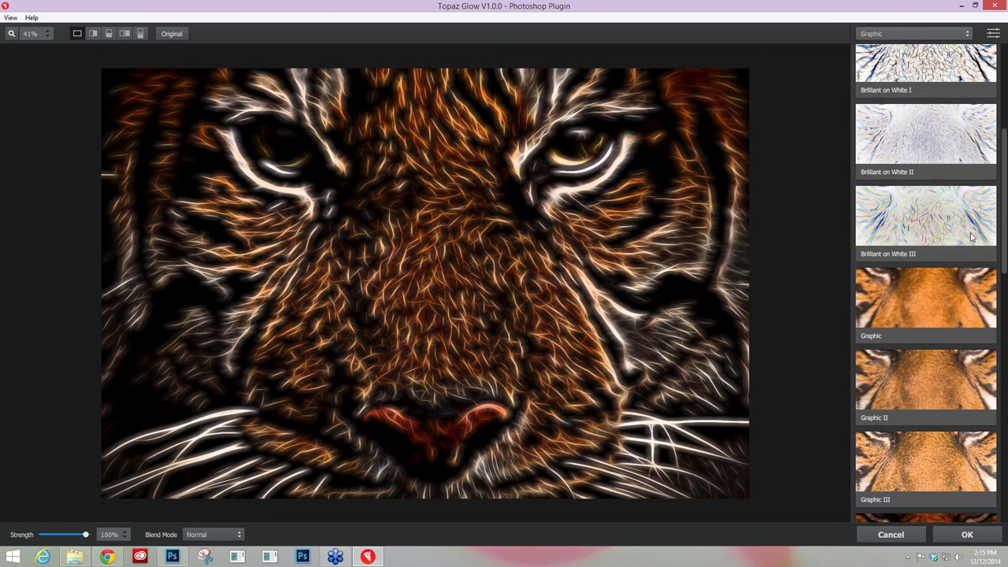
{"action": "scroll", "coordinate": [973, 239], "scroll_direction": "up", "scroll_amount": 3}
{"action": "scroll", "coordinate": [969, 228], "scroll_direction": "up", "scroll_amount": 2}
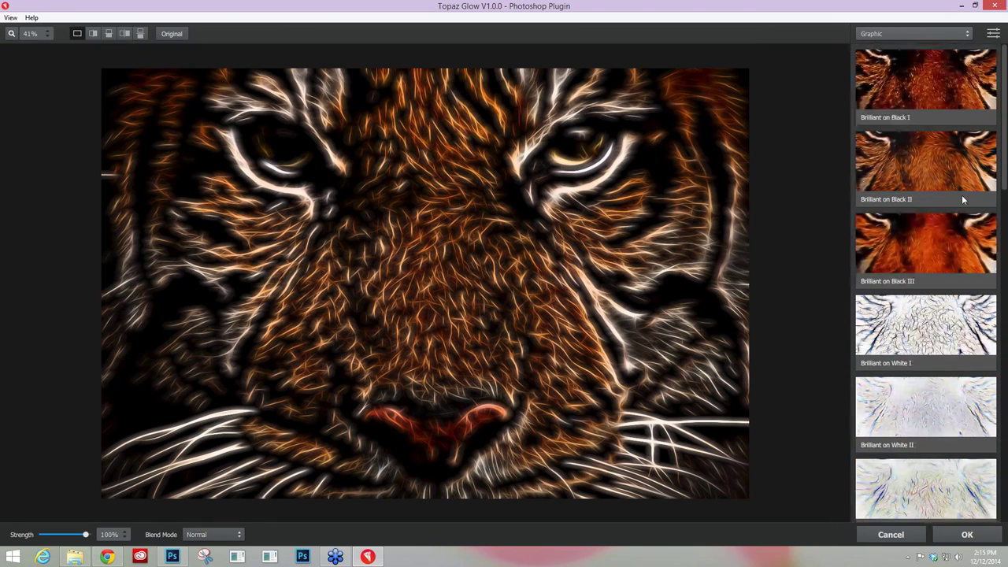
{"action": "left_click", "coordinate": [927, 82]}
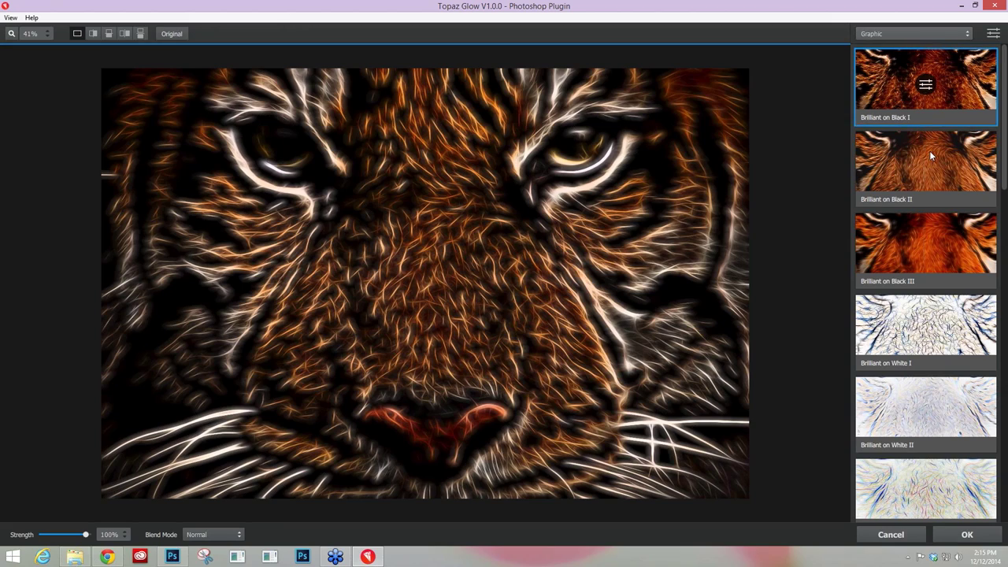
{"action": "left_click", "coordinate": [925, 231]}
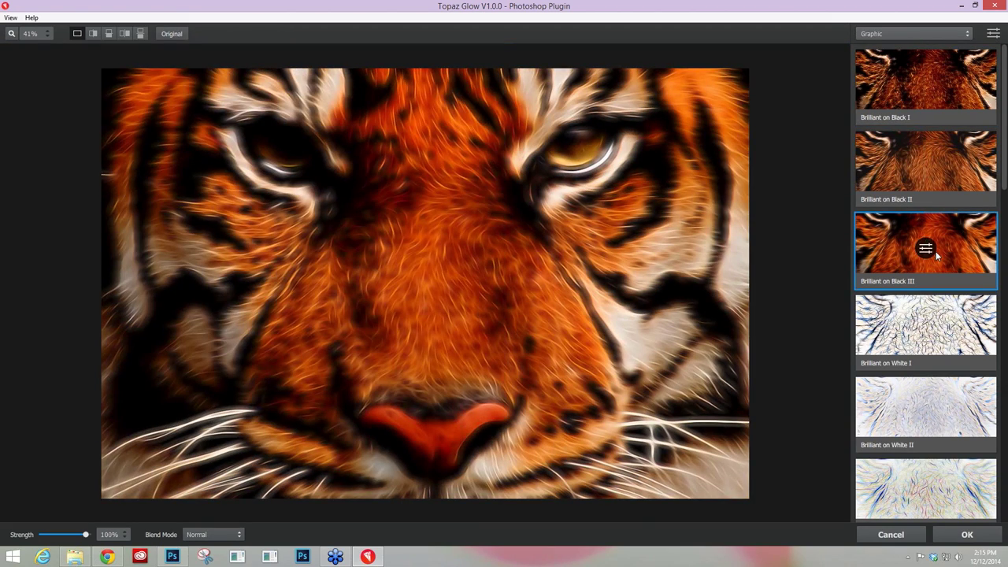
Look through the remaining Graphic presets, and try the Electrify II preset from the Fantasy collection
{"action": "scroll", "coordinate": [935, 251], "scroll_direction": "down", "scroll_amount": 2}
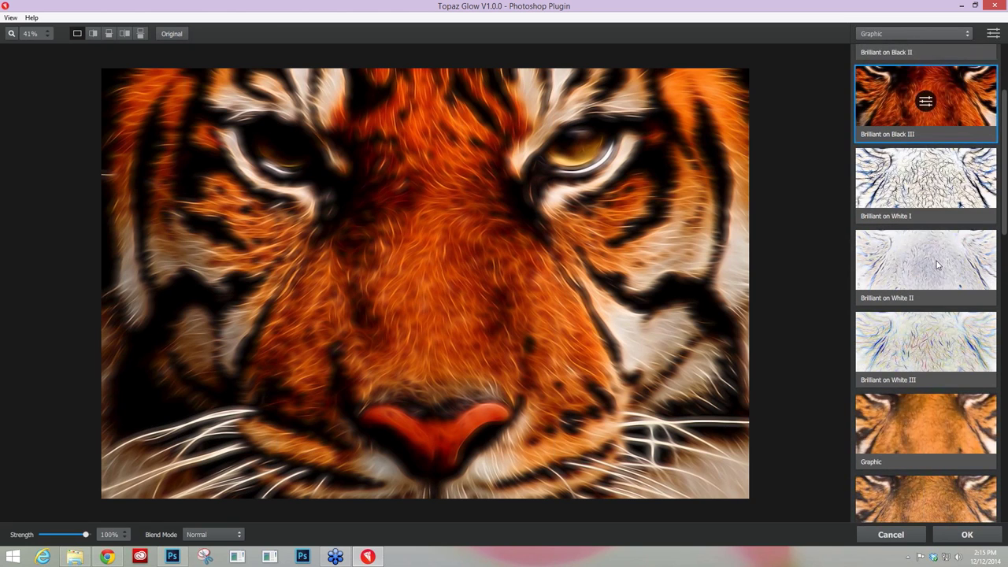
{"action": "scroll", "coordinate": [936, 262], "scroll_direction": "down", "scroll_amount": 2}
{"action": "scroll", "coordinate": [935, 256], "scroll_direction": "down", "scroll_amount": 4}
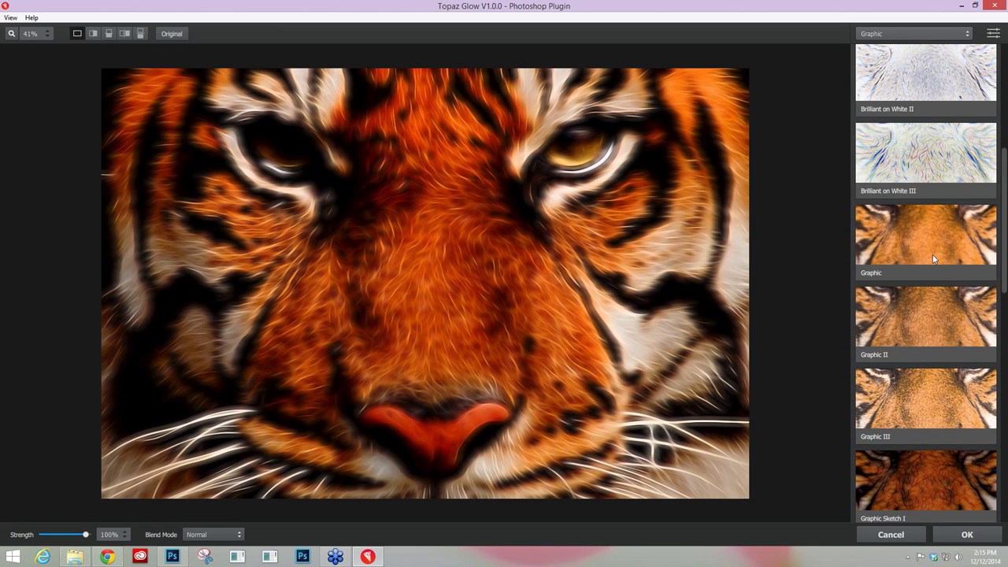
{"action": "scroll", "coordinate": [927, 245], "scroll_direction": "down", "scroll_amount": 5}
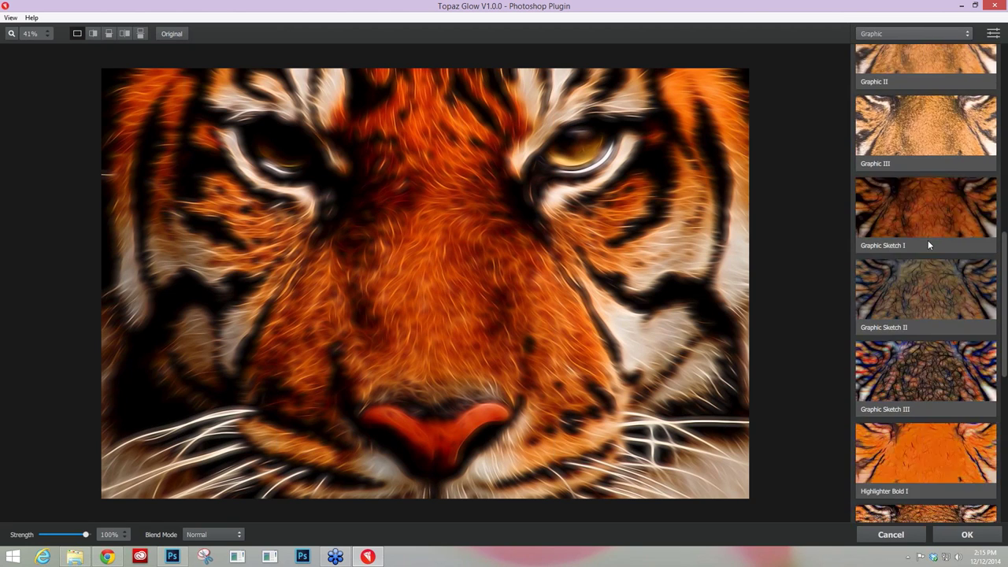
{"action": "scroll", "coordinate": [928, 245], "scroll_direction": "down", "scroll_amount": 5}
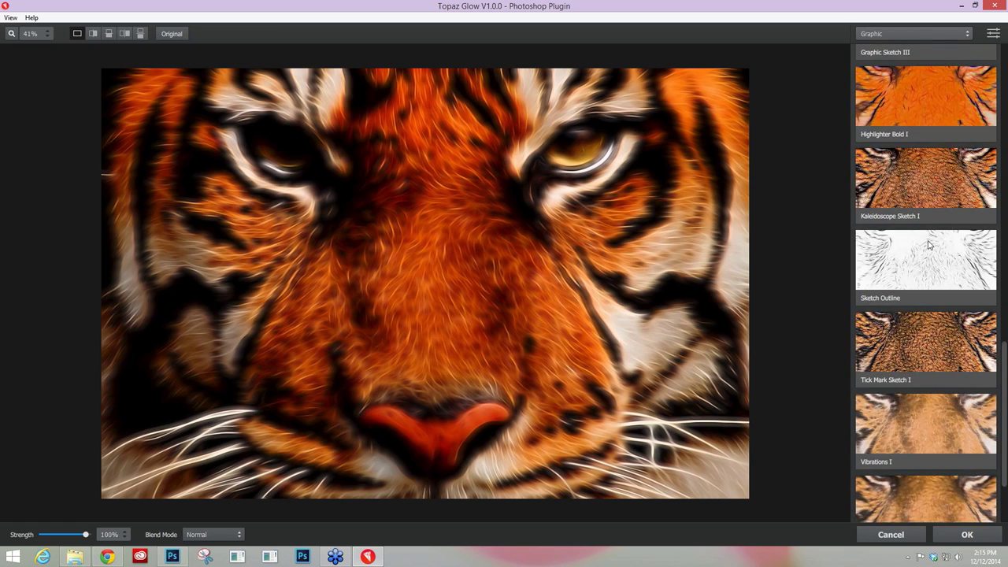
{"action": "left_click", "coordinate": [930, 35]}
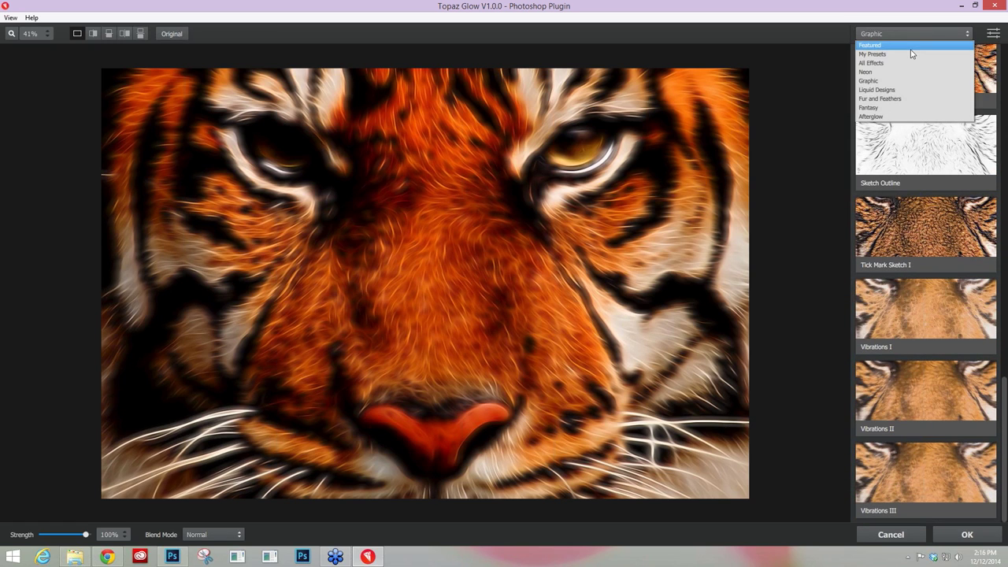
{"action": "left_click", "coordinate": [893, 109]}
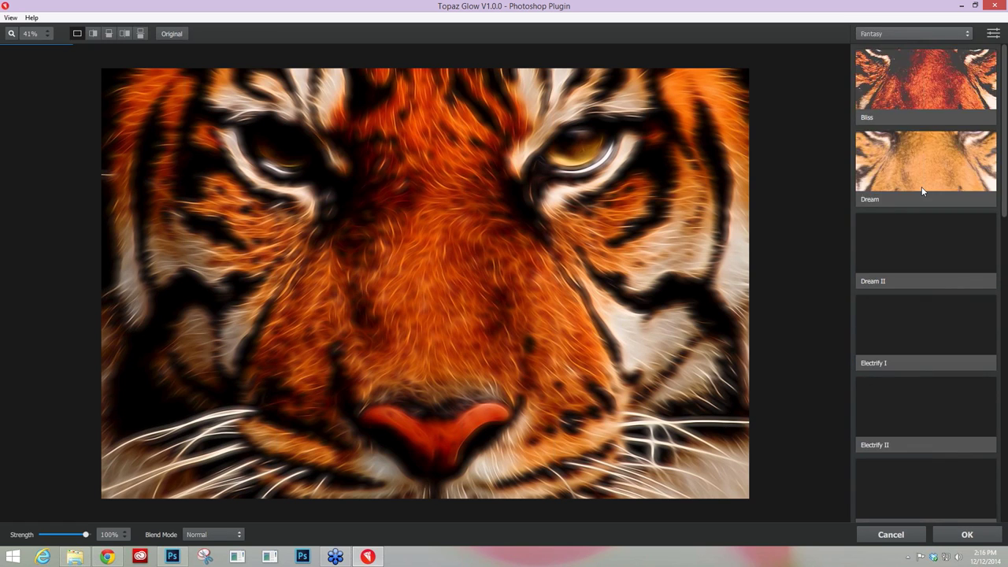
{"action": "scroll", "coordinate": [921, 189], "scroll_direction": "down", "scroll_amount": 3}
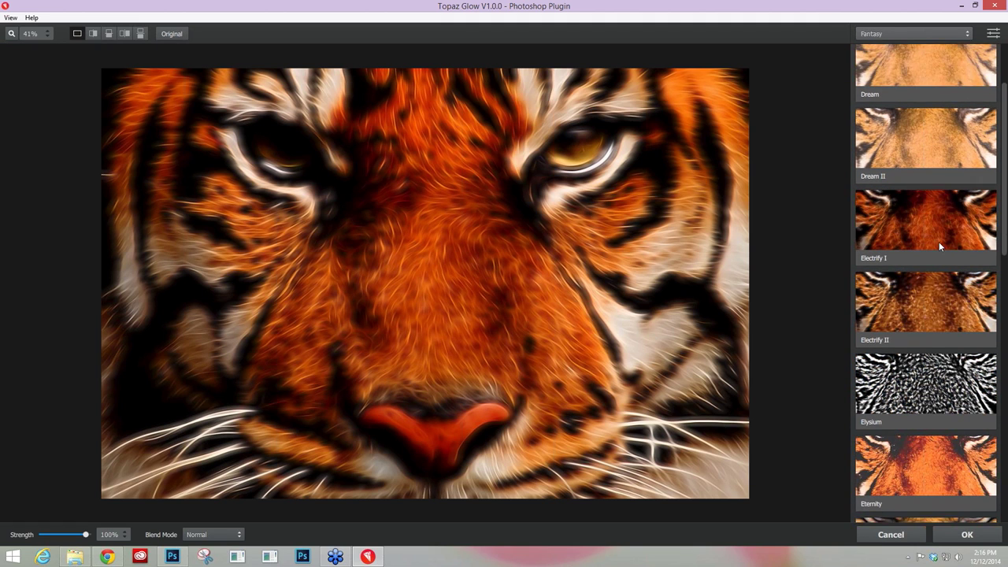
{"action": "left_click", "coordinate": [919, 196]}
{"action": "left_click", "coordinate": [934, 276]}
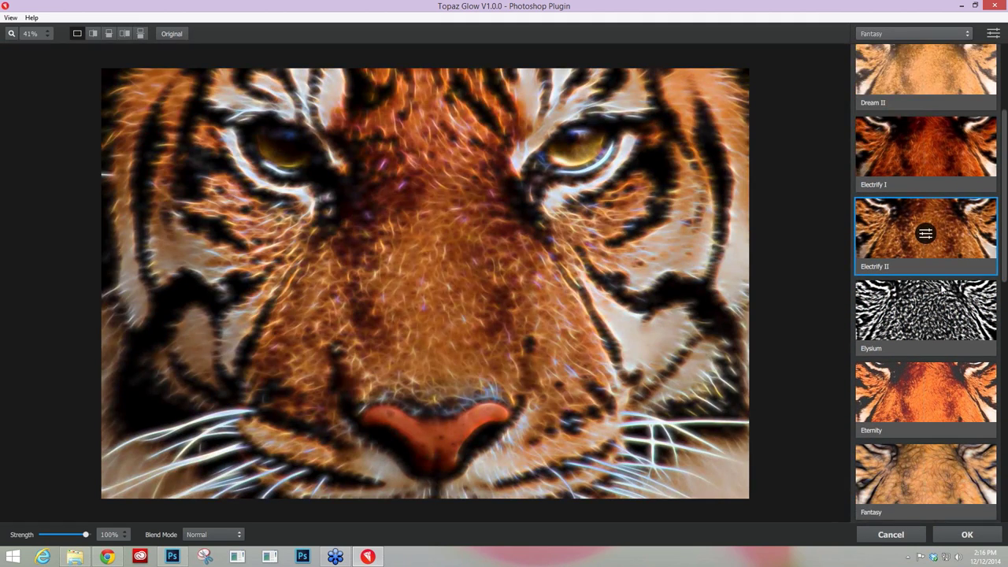
Look through the remaining presets of the Fantasy collection and return to those around Electrify II
{"action": "scroll", "coordinate": [940, 284], "scroll_direction": "down", "scroll_amount": 5}
{"action": "scroll", "coordinate": [940, 283], "scroll_direction": "down", "scroll_amount": 6}
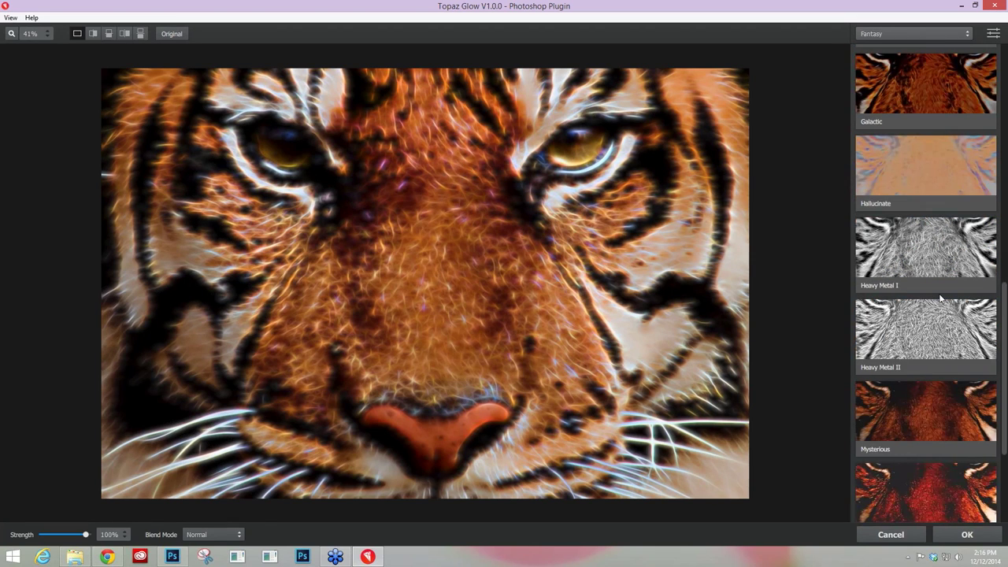
{"action": "scroll", "coordinate": [939, 293], "scroll_direction": "down", "scroll_amount": 5}
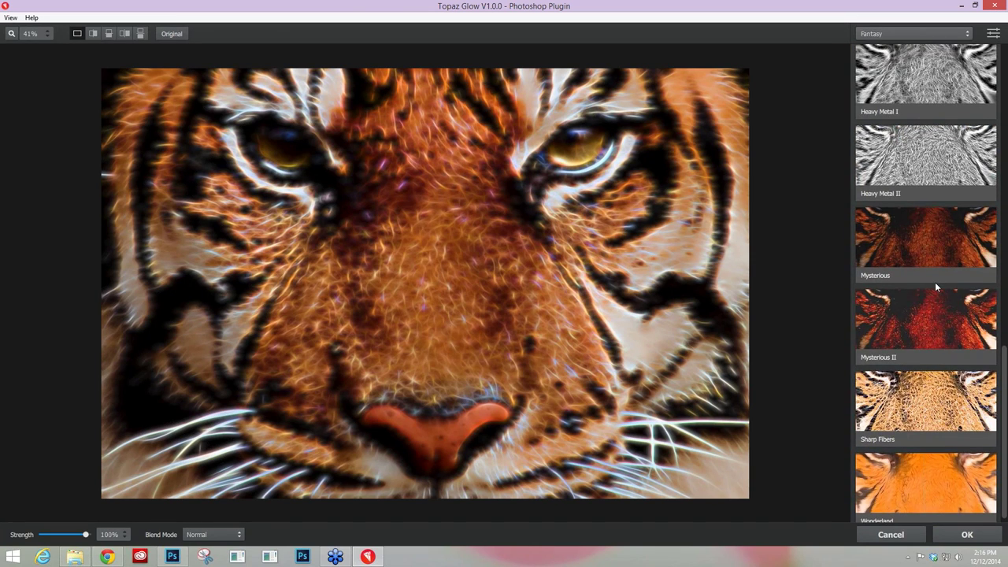
{"action": "scroll", "coordinate": [934, 282], "scroll_direction": "up", "scroll_amount": 4}
{"action": "scroll", "coordinate": [917, 228], "scroll_direction": "up", "scroll_amount": 3}
{"action": "scroll", "coordinate": [914, 197], "scroll_direction": "up", "scroll_amount": 4}
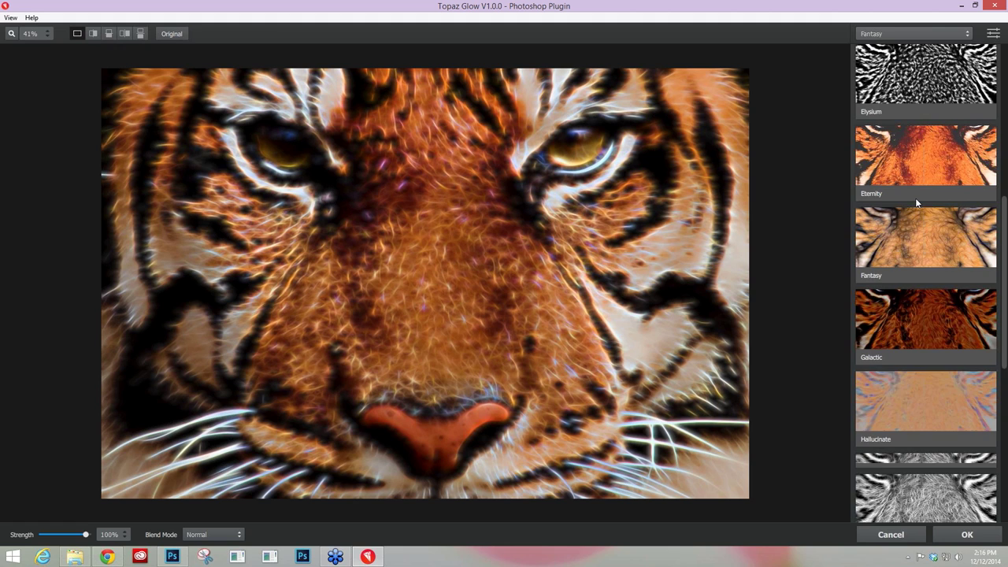
{"action": "scroll", "coordinate": [924, 158], "scroll_direction": "up", "scroll_amount": 5}
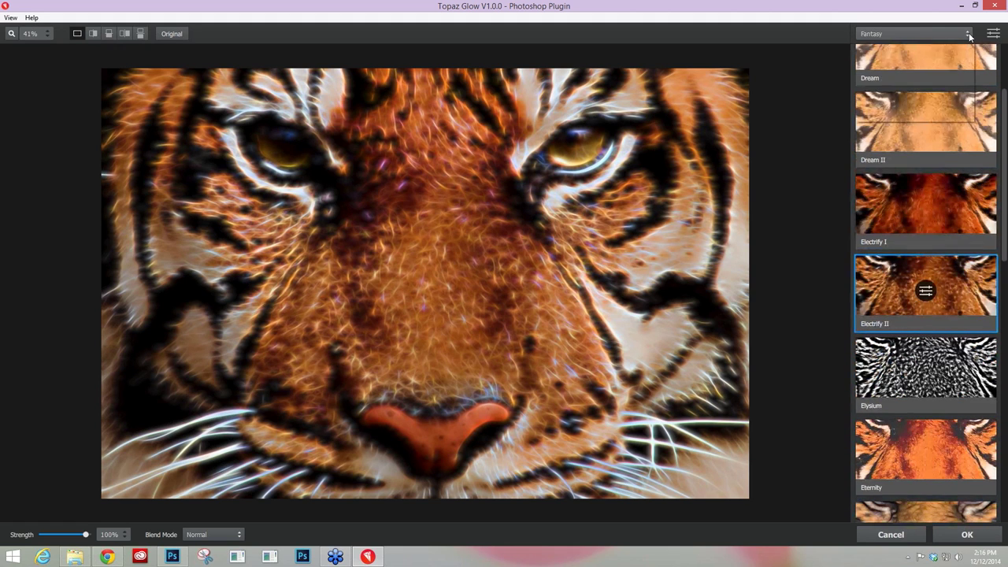
Try Blazing Neon II from the Neon collection, apply Glowing Wires I instead, and open its parameters
{"action": "left_click", "coordinate": [968, 36]}
{"action": "left_click", "coordinate": [907, 74]}
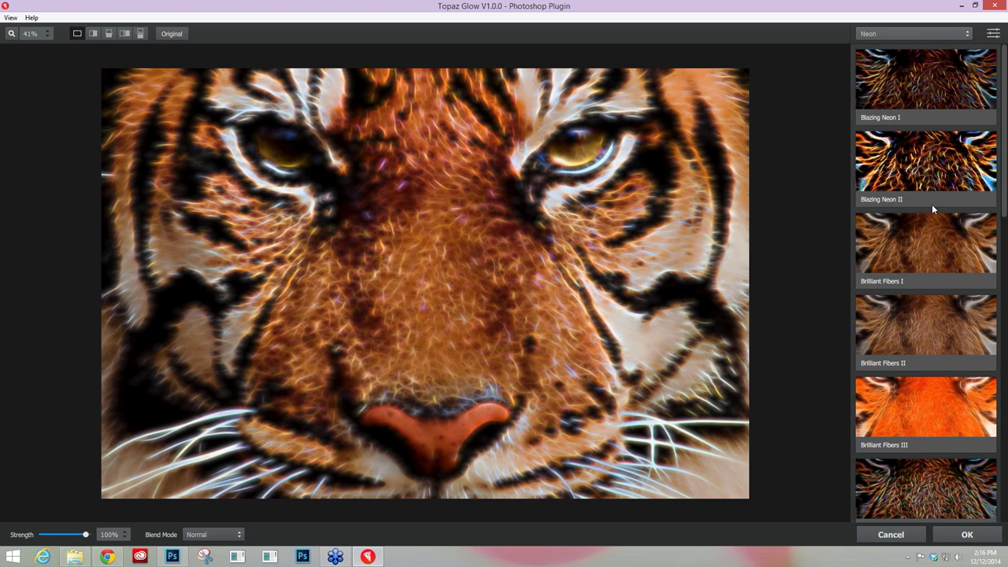
{"action": "left_click", "coordinate": [923, 166]}
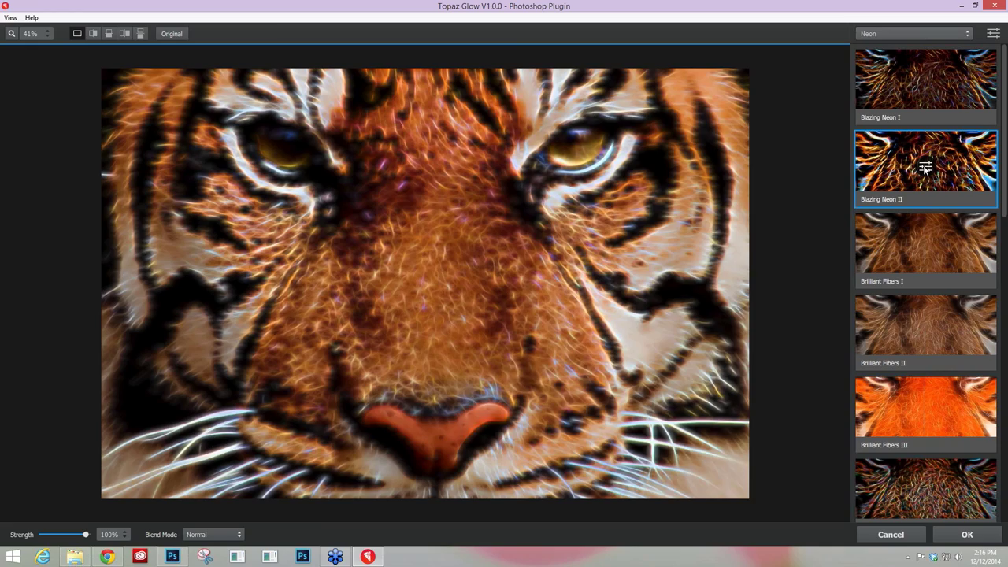
{"action": "scroll", "coordinate": [933, 356], "scroll_direction": "down", "scroll_amount": 1}
{"action": "scroll", "coordinate": [934, 348], "scroll_direction": "down", "scroll_amount": 1}
{"action": "left_click", "coordinate": [925, 334]}
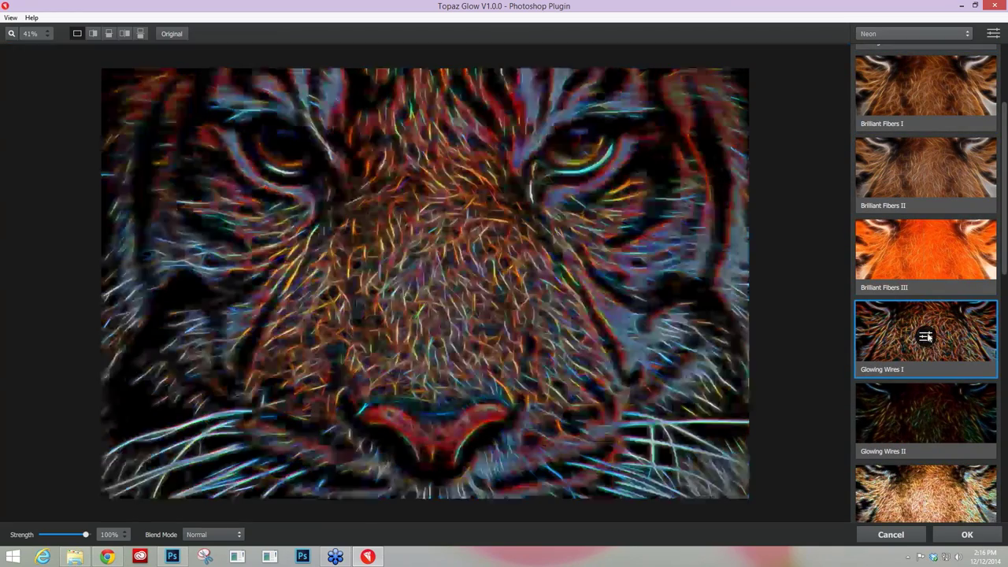
{"action": "left_click", "coordinate": [925, 336]}
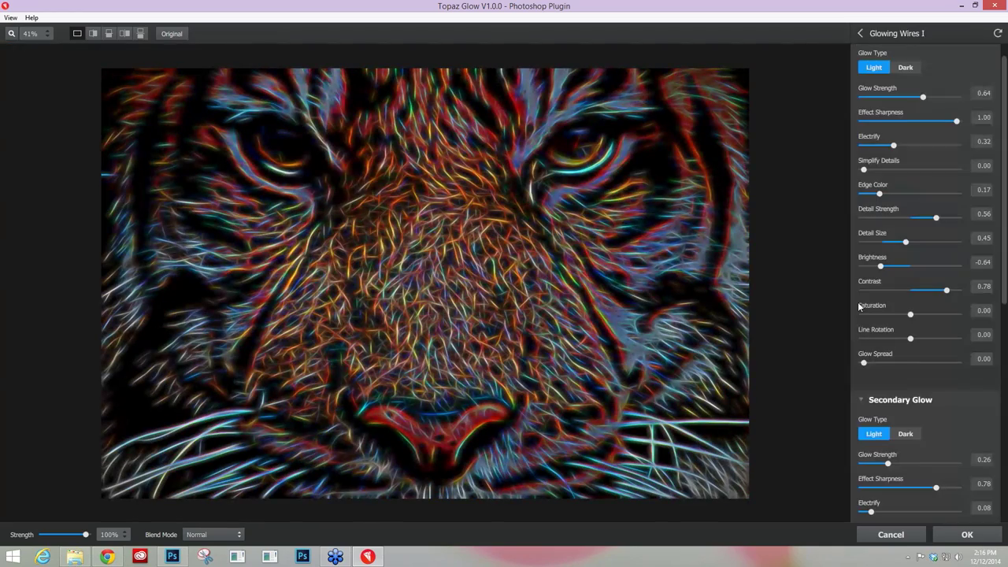
Set the primary glow's Edge Color to 0.00, Electrify to 0.74 and Detail Strength to 0.72
{"action": "left_click_drag", "start_coordinate": [879, 194], "coordinate": [840, 199]}
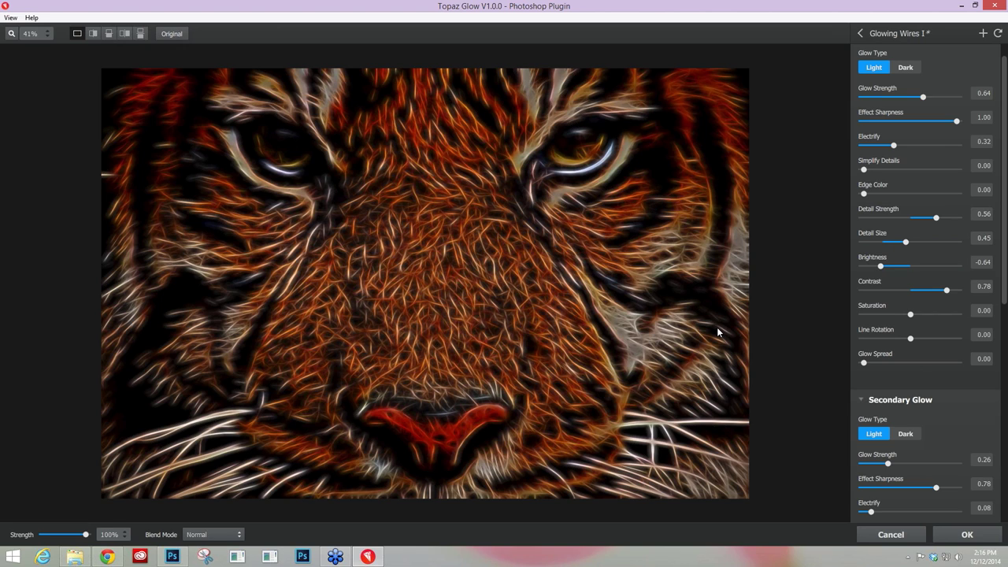
{"action": "left_click", "coordinate": [908, 146]}
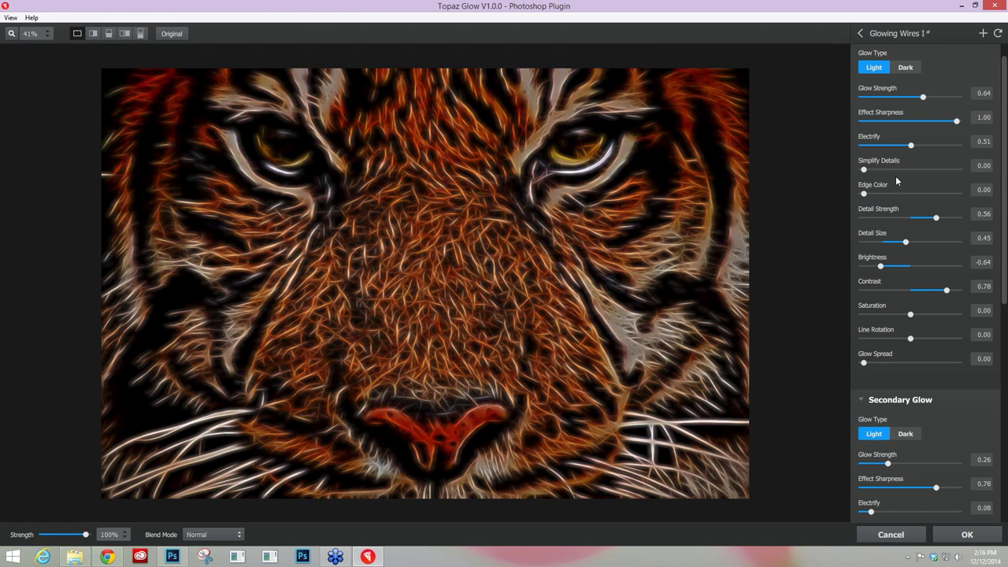
{"action": "left_click", "coordinate": [933, 146]}
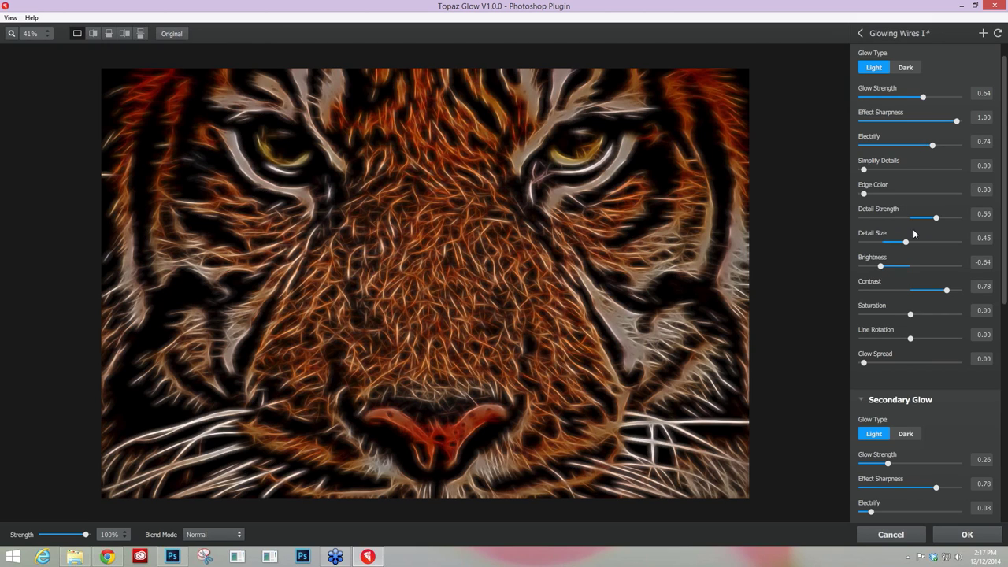
{"action": "left_click_drag", "start_coordinate": [940, 218], "coordinate": [944, 219]}
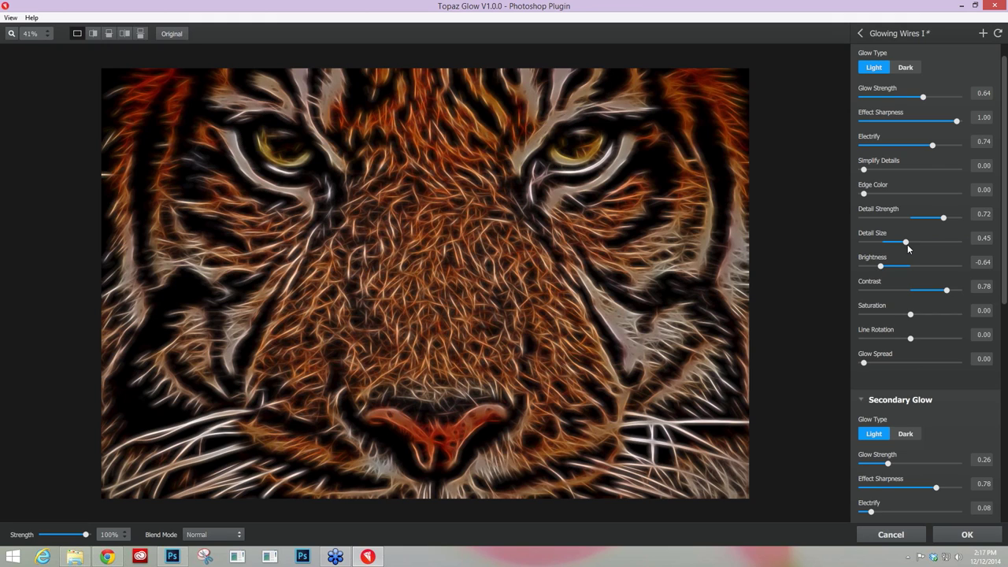
Try several Brightness levels for the primary glow and settle on -0.38
{"action": "left_click_drag", "start_coordinate": [880, 269], "coordinate": [885, 269]}
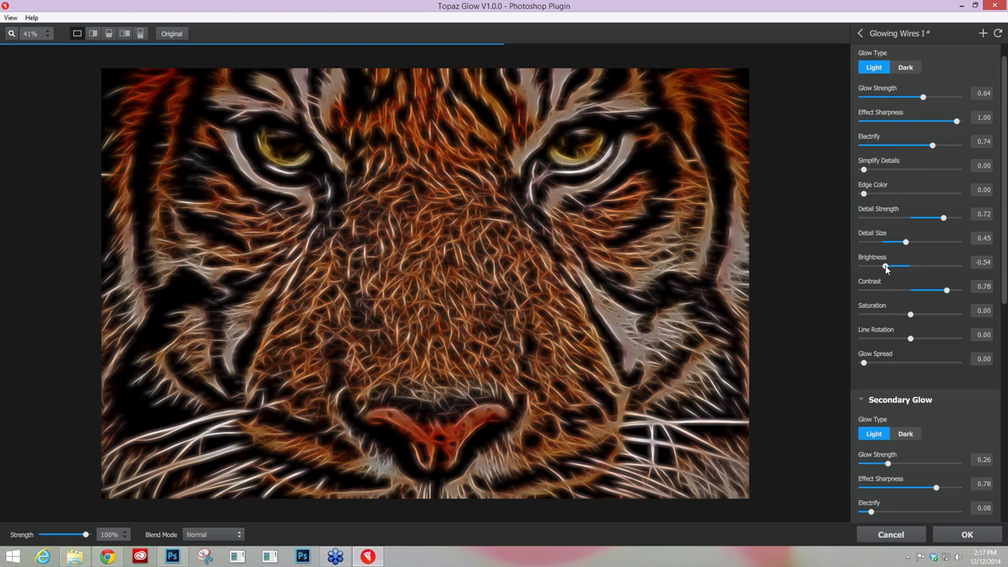
{"action": "left_click_drag", "start_coordinate": [886, 269], "coordinate": [898, 268]}
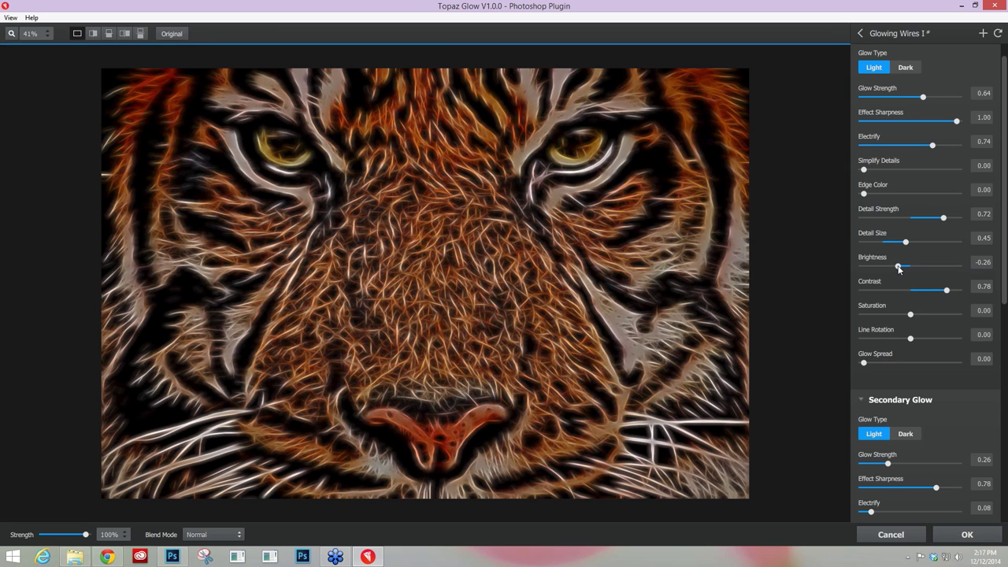
{"action": "left_click_drag", "start_coordinate": [898, 268], "coordinate": [904, 269]}
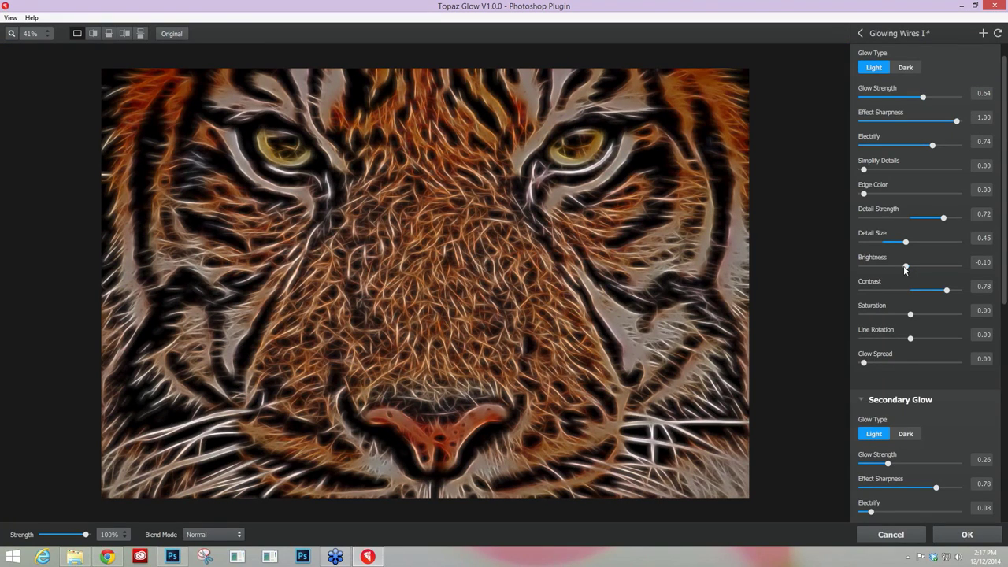
{"action": "left_click_drag", "start_coordinate": [905, 269], "coordinate": [895, 270]}
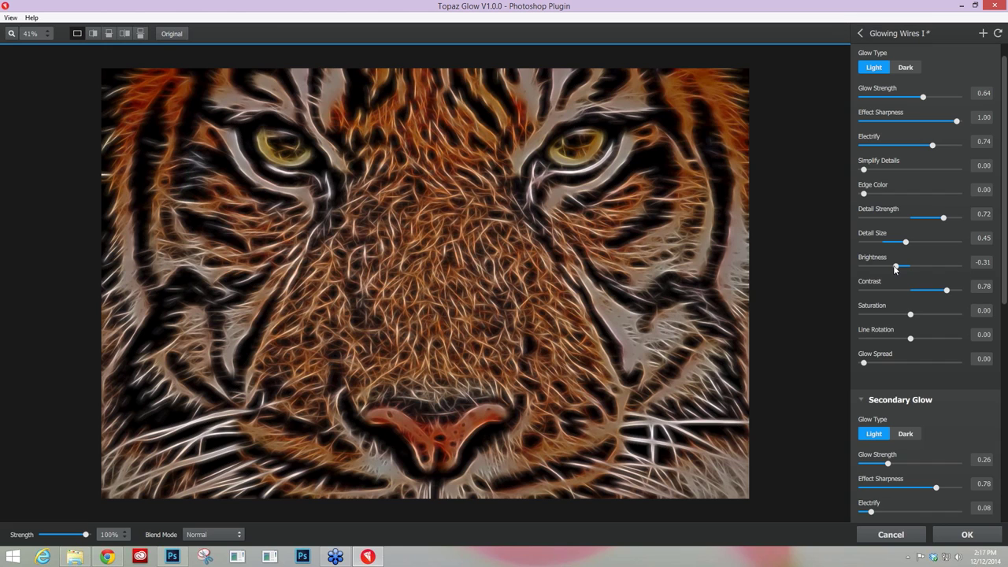
{"action": "left_click_drag", "start_coordinate": [894, 269], "coordinate": [892, 269]}
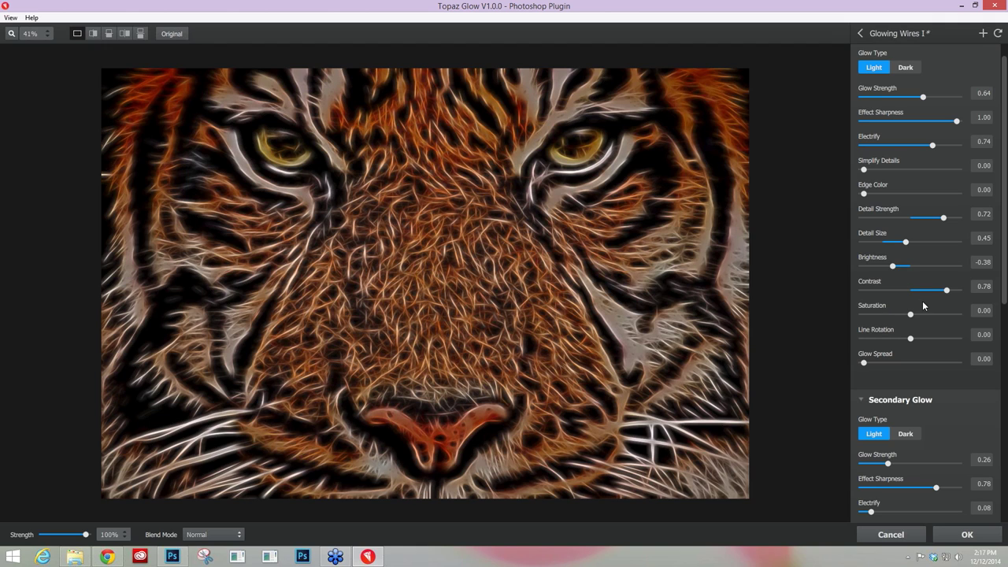
Examine the Primary Glow and Secondary Glow parameters of the modified Glowing Wires I preset
{"action": "scroll", "coordinate": [936, 291], "scroll_direction": "down", "scroll_amount": 3}
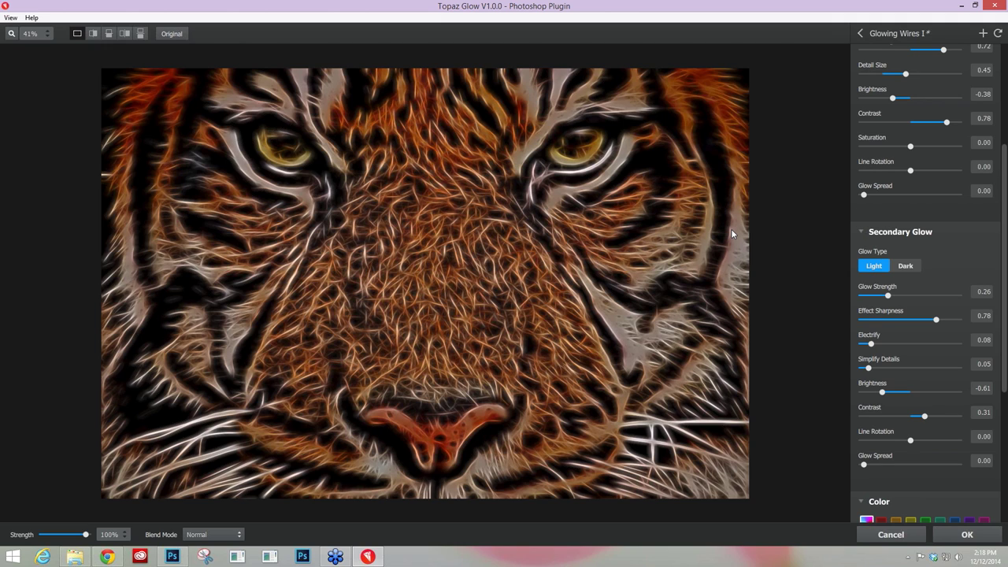
{"action": "scroll", "coordinate": [874, 220], "scroll_direction": "up", "scroll_amount": 2}
{"action": "scroll", "coordinate": [885, 211], "scroll_direction": "up", "scroll_amount": 3}
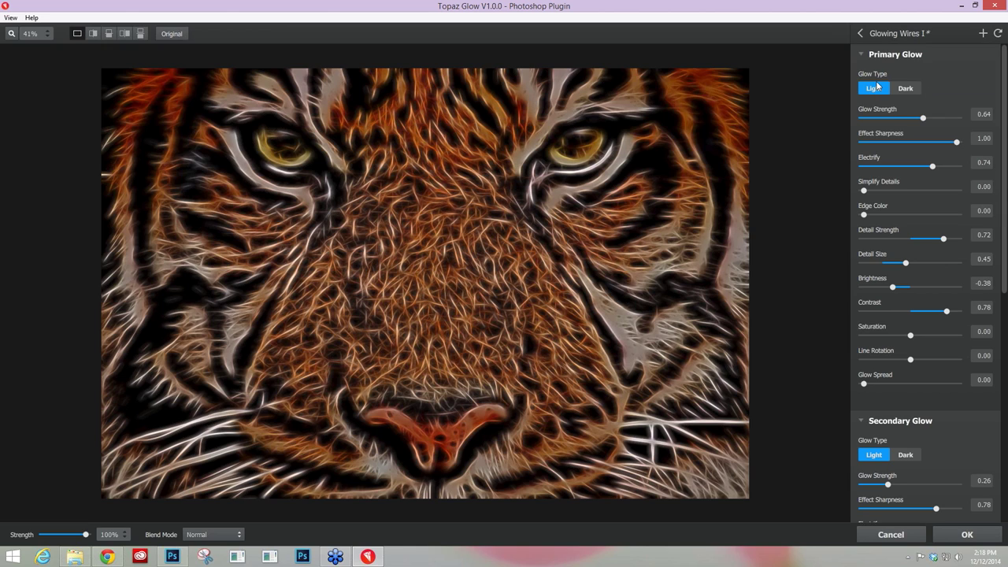
{"action": "scroll", "coordinate": [962, 346], "scroll_direction": "down", "scroll_amount": 3}
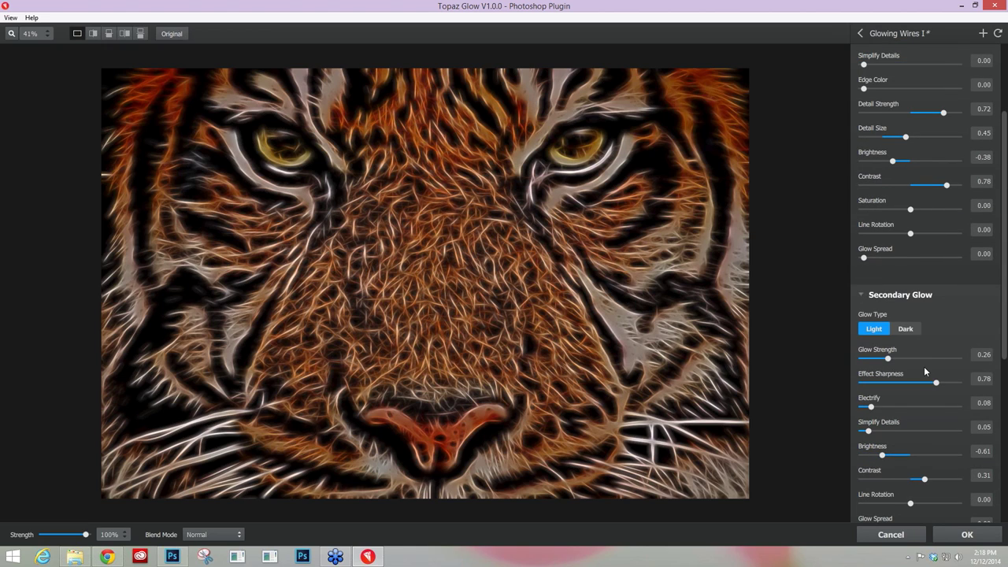
Set the secondary glow's Electrify to 0.17, Brightness to -0.43 and Contrast to 0.14
{"action": "left_click", "coordinate": [891, 405]}
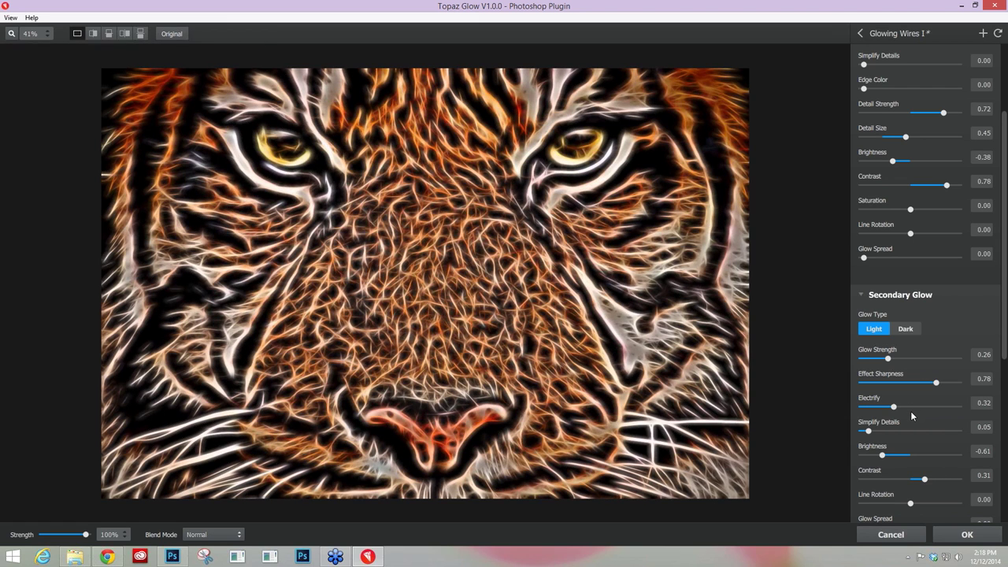
{"action": "left_click", "coordinate": [880, 406]}
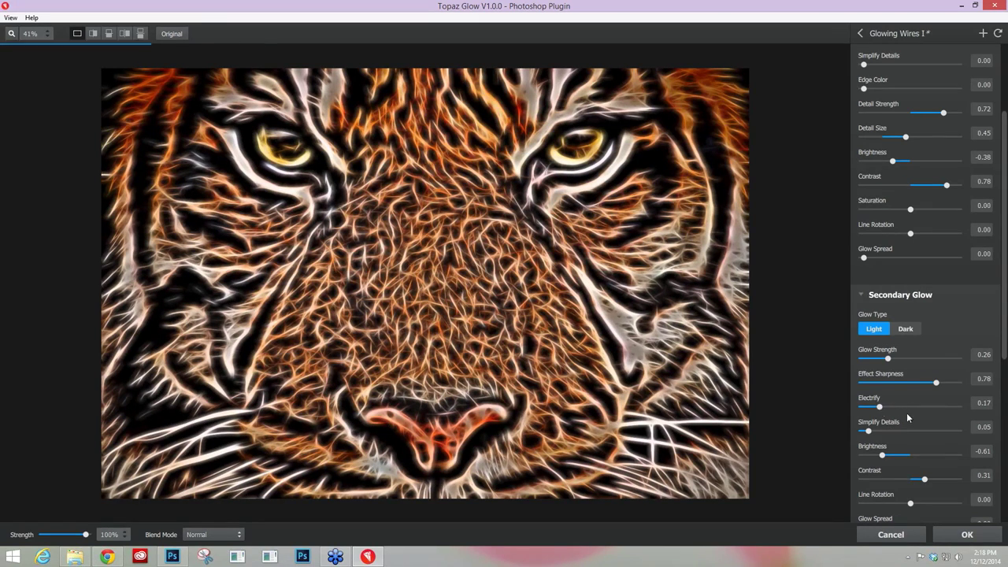
{"action": "scroll", "coordinate": [894, 453], "scroll_direction": "down", "scroll_amount": 1}
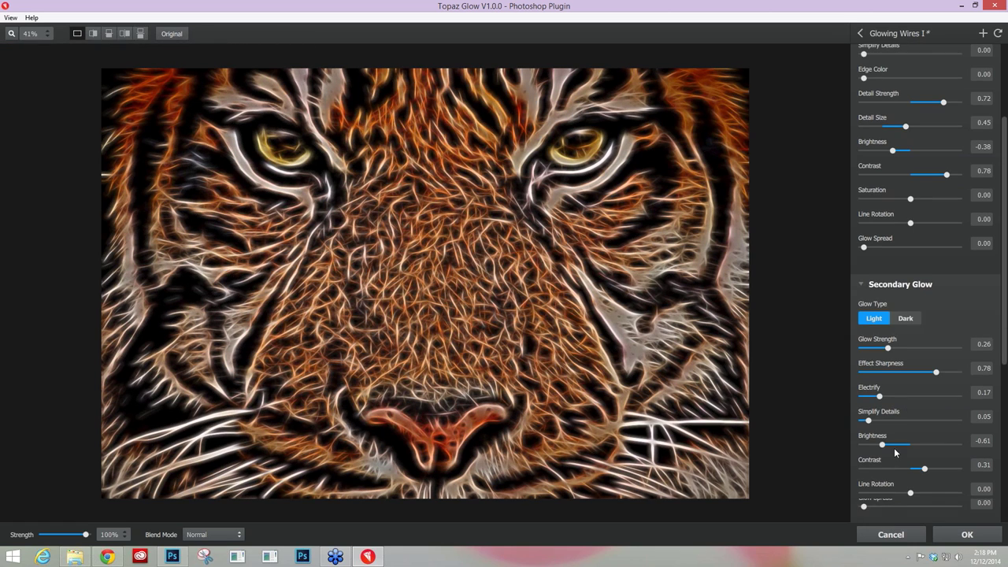
{"action": "scroll", "coordinate": [894, 453], "scroll_direction": "down", "scroll_amount": 3}
{"action": "left_click_drag", "start_coordinate": [883, 391], "coordinate": [890, 392]}
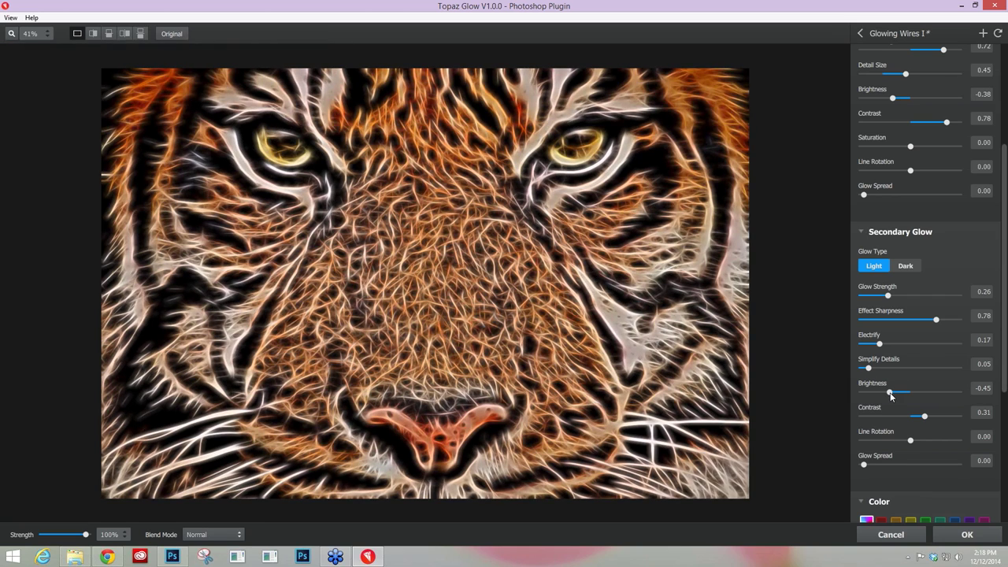
{"action": "left_click_drag", "start_coordinate": [892, 394], "coordinate": [917, 418]}
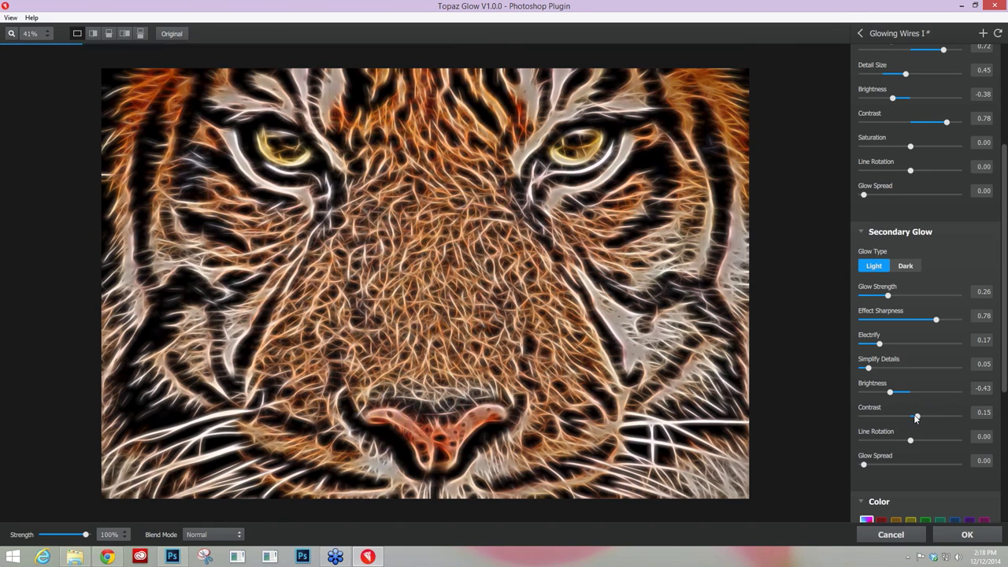
Review the primary and secondary glow parameters and set the secondary glow's Brightness to -0.37 and Electrify to 0.26
{"action": "scroll", "coordinate": [925, 345], "scroll_direction": "up", "scroll_amount": 2}
{"action": "scroll", "coordinate": [921, 362], "scroll_direction": "up", "scroll_amount": 1}
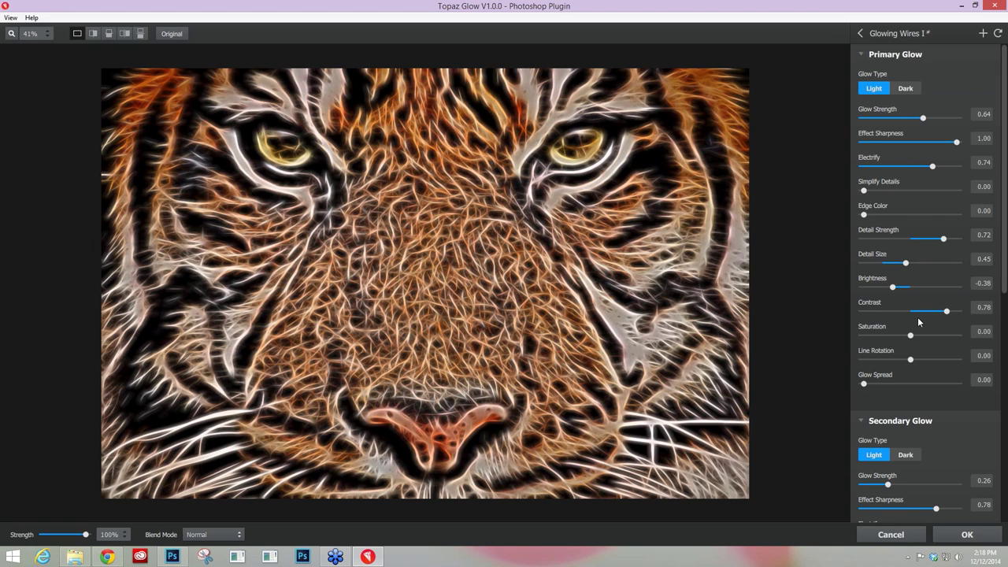
{"action": "scroll", "coordinate": [917, 317], "scroll_direction": "down", "scroll_amount": 3}
{"action": "scroll", "coordinate": [916, 341], "scroll_direction": "up", "scroll_amount": 3}
{"action": "scroll", "coordinate": [911, 330], "scroll_direction": "down", "scroll_amount": 2}
{"action": "scroll", "coordinate": [908, 316], "scroll_direction": "down", "scroll_amount": 3}
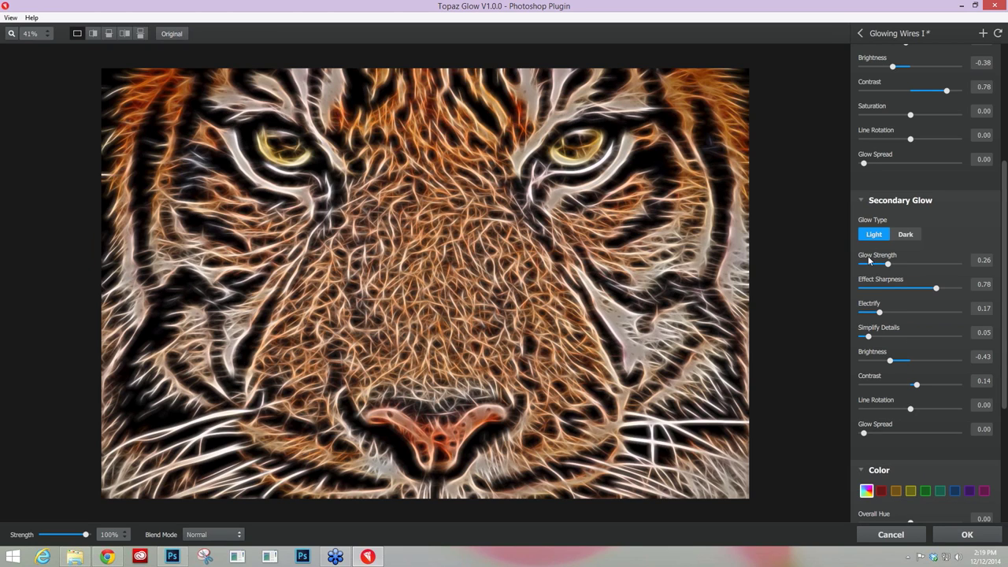
{"action": "left_click_drag", "start_coordinate": [888, 357], "coordinate": [897, 361]}
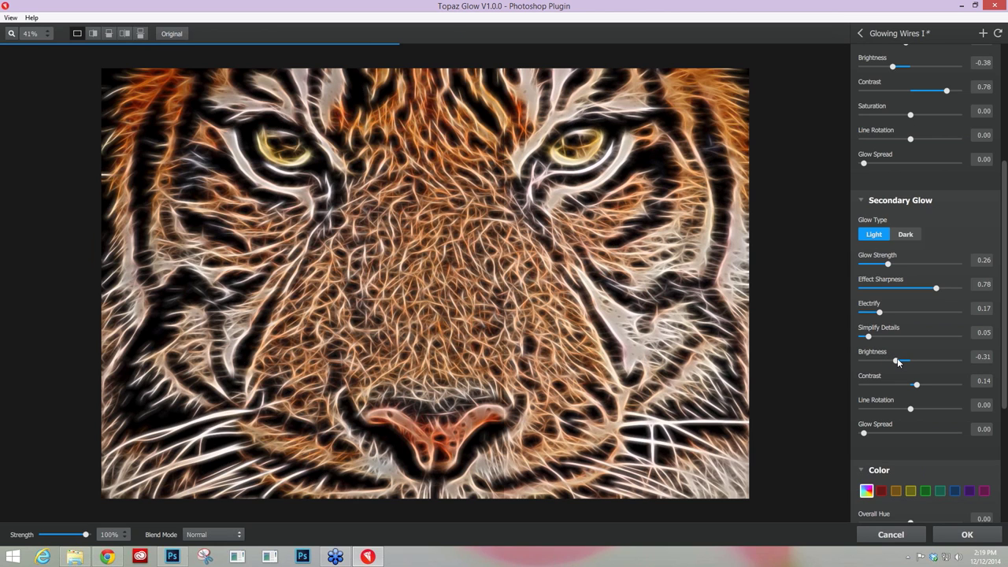
{"action": "left_click_drag", "start_coordinate": [897, 361], "coordinate": [892, 360]}
{"action": "left_click_drag", "start_coordinate": [879, 313], "coordinate": [887, 313]}
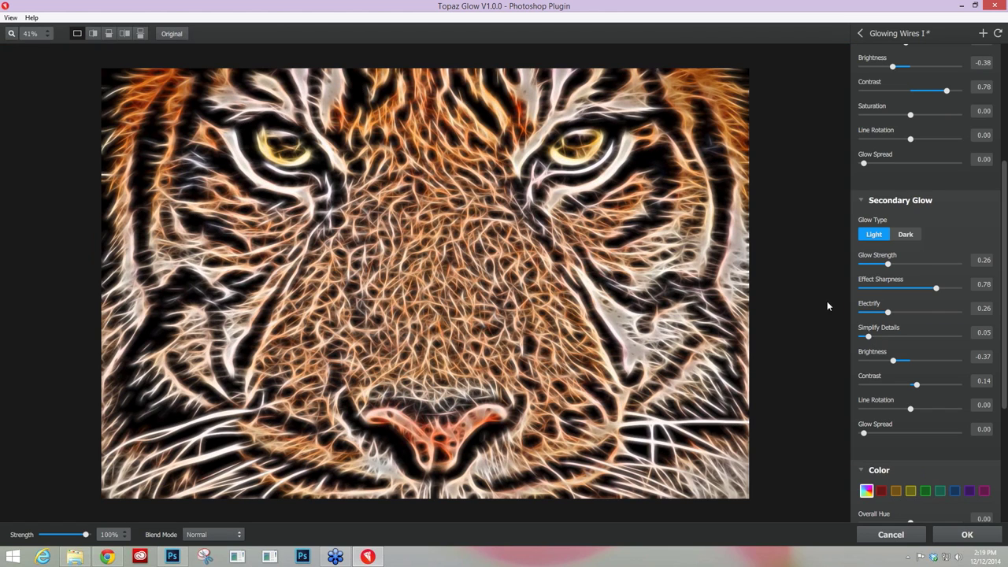
Compare the adjusted Glowing Wires I effect with the original tiger photo
{"action": "scroll", "coordinate": [897, 426], "scroll_direction": "up", "scroll_amount": 2}
{"action": "scroll", "coordinate": [892, 435], "scroll_direction": "up", "scroll_amount": 6}
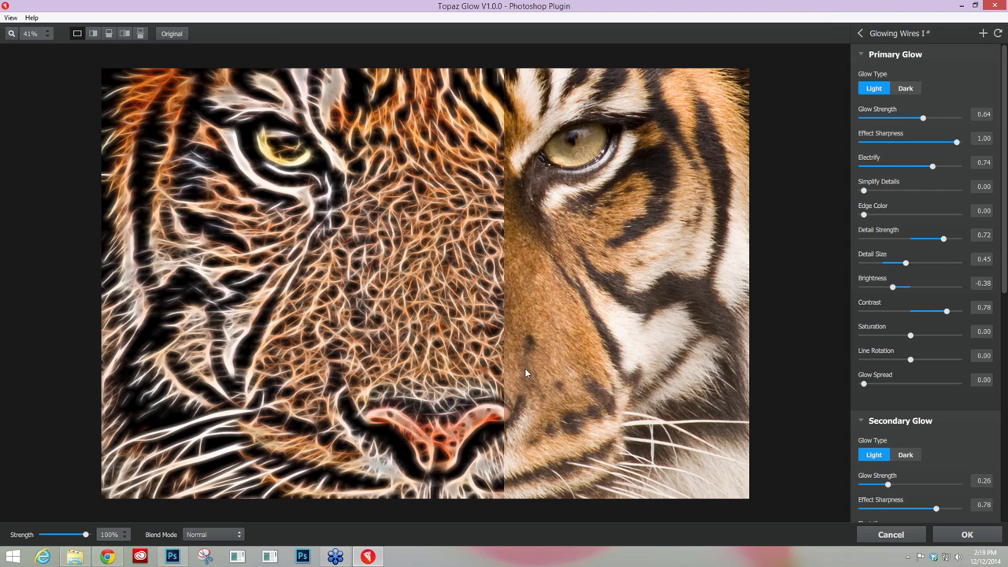
{"action": "left_click", "coordinate": [524, 367]}
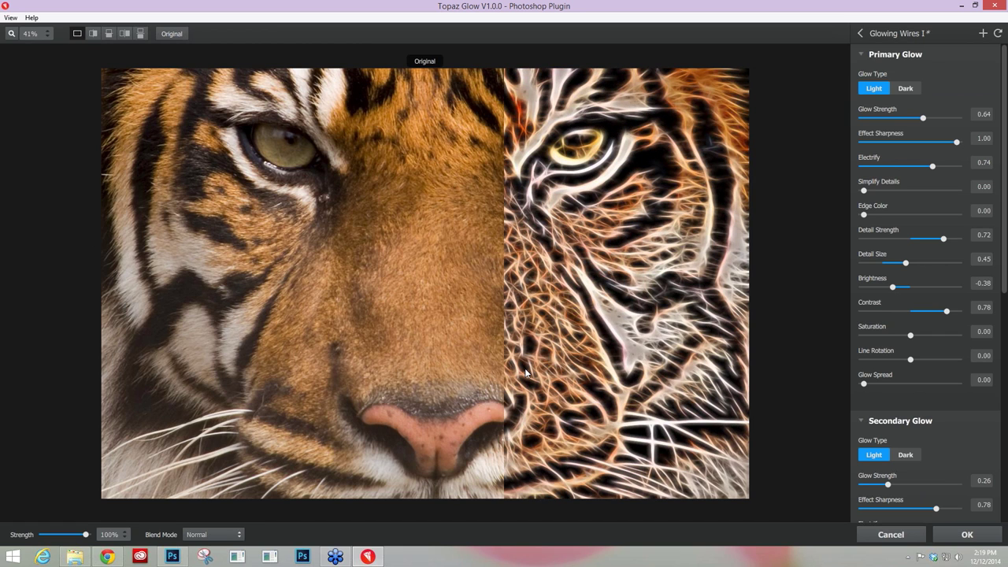
{"action": "left_click", "coordinate": [526, 373]}
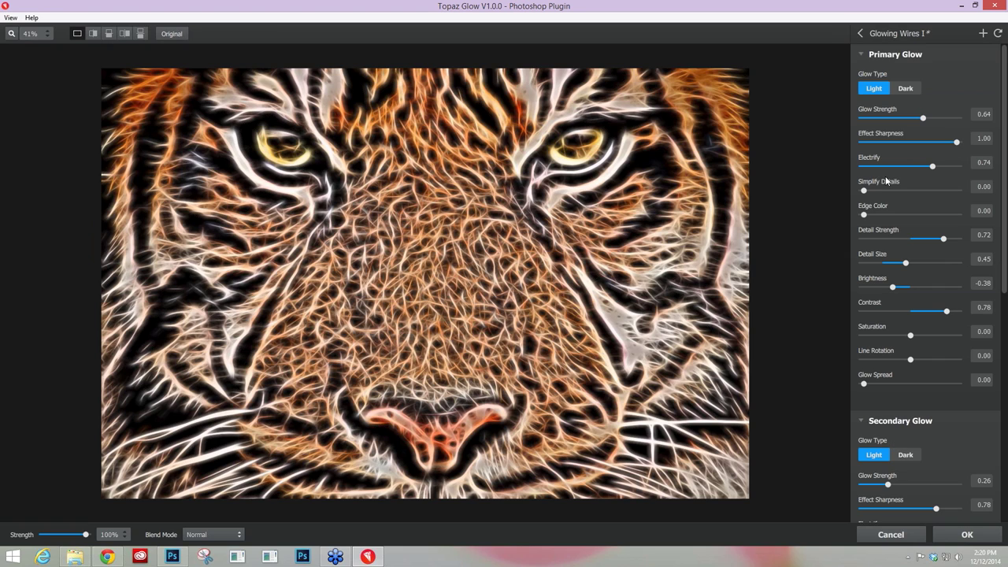
Set Simplify Details to 0.93 for the primary glow and to 0.18 for the secondary glow
{"action": "left_click_drag", "start_coordinate": [864, 191], "coordinate": [951, 194]}
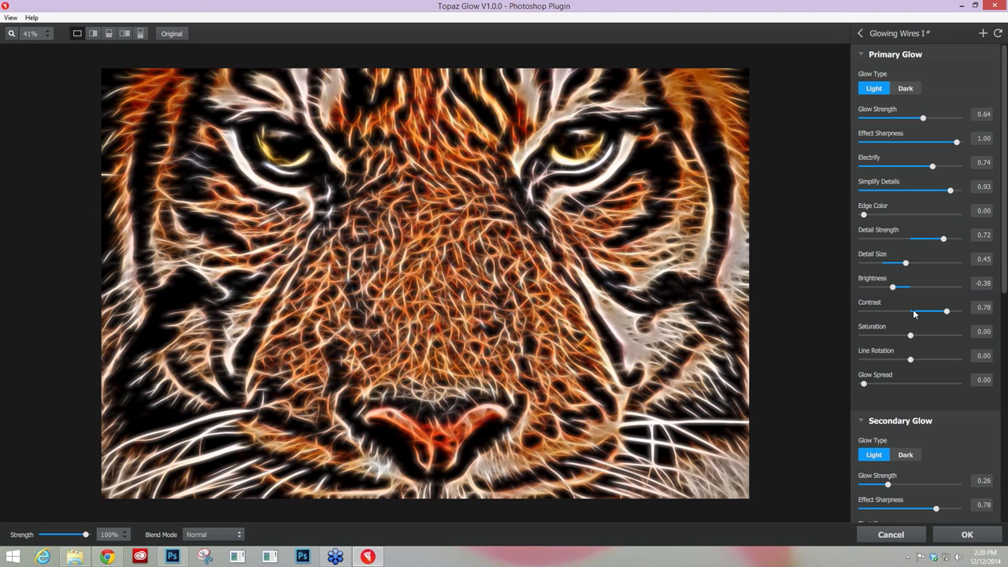
{"action": "scroll", "coordinate": [921, 311], "scroll_direction": "down", "scroll_amount": 5}
{"action": "left_click", "coordinate": [891, 368]}
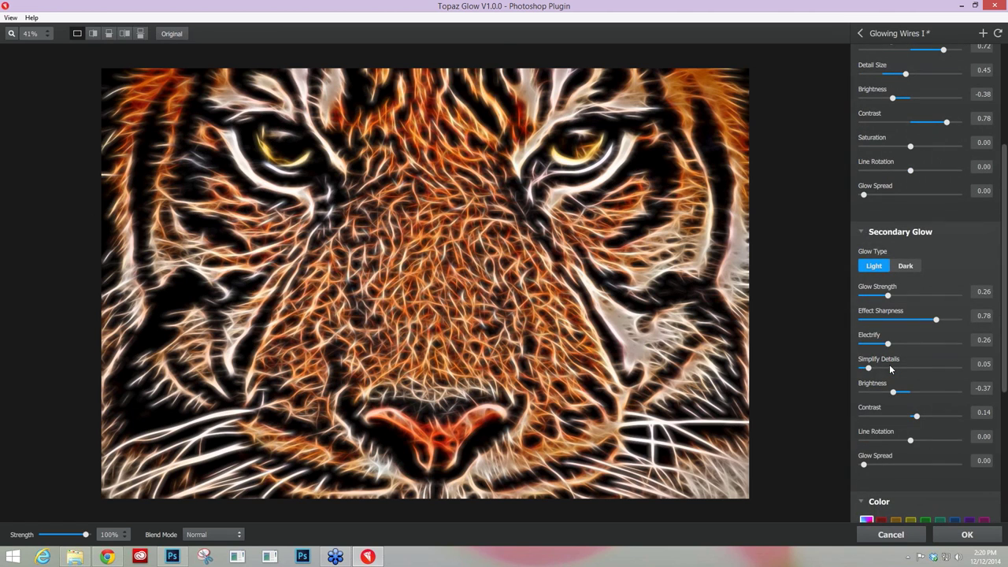
{"action": "left_click_drag", "start_coordinate": [892, 368], "coordinate": [884, 367]}
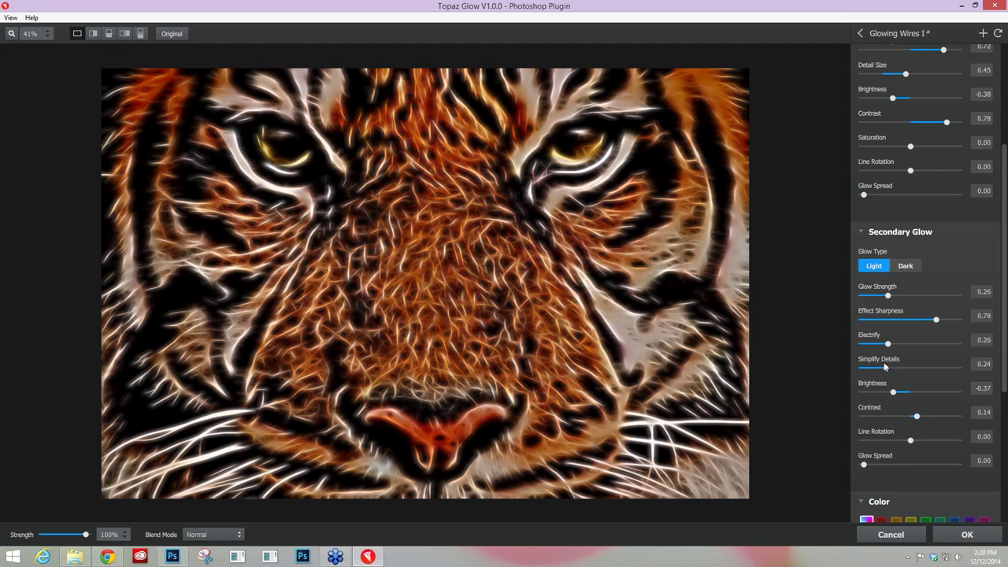
{"action": "left_click_drag", "start_coordinate": [883, 364], "coordinate": [880, 367]}
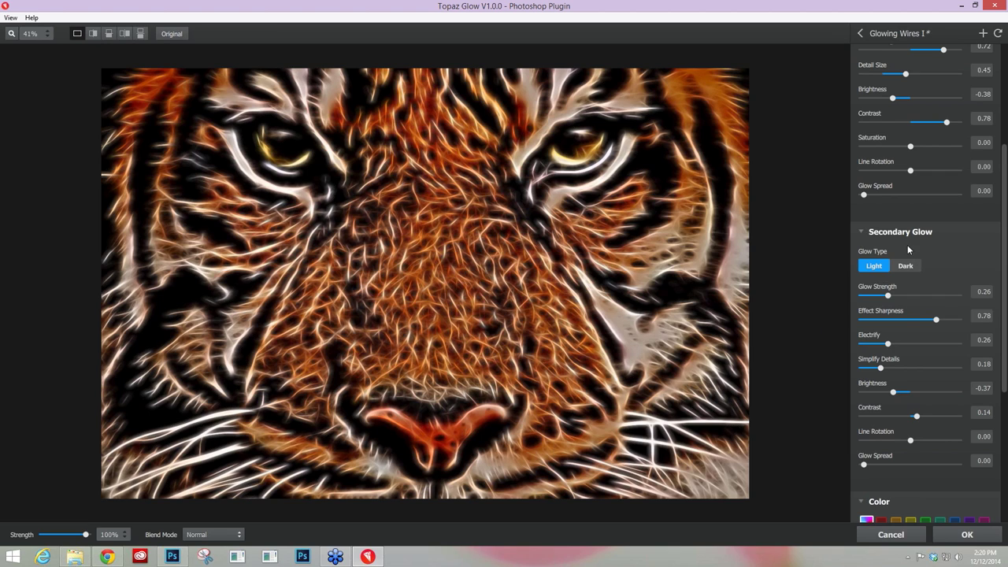
Reset all glow parameters and collapse the Secondary Glow, Color and Finishing Touches sections
{"action": "left_click", "coordinate": [997, 33]}
{"action": "left_click", "coordinate": [997, 33]}
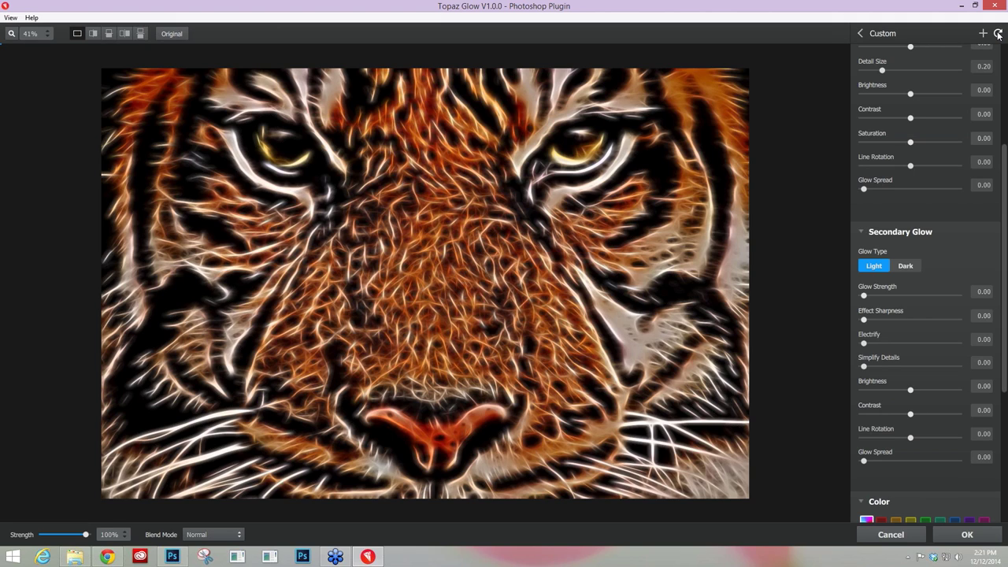
{"action": "left_click", "coordinate": [997, 33]}
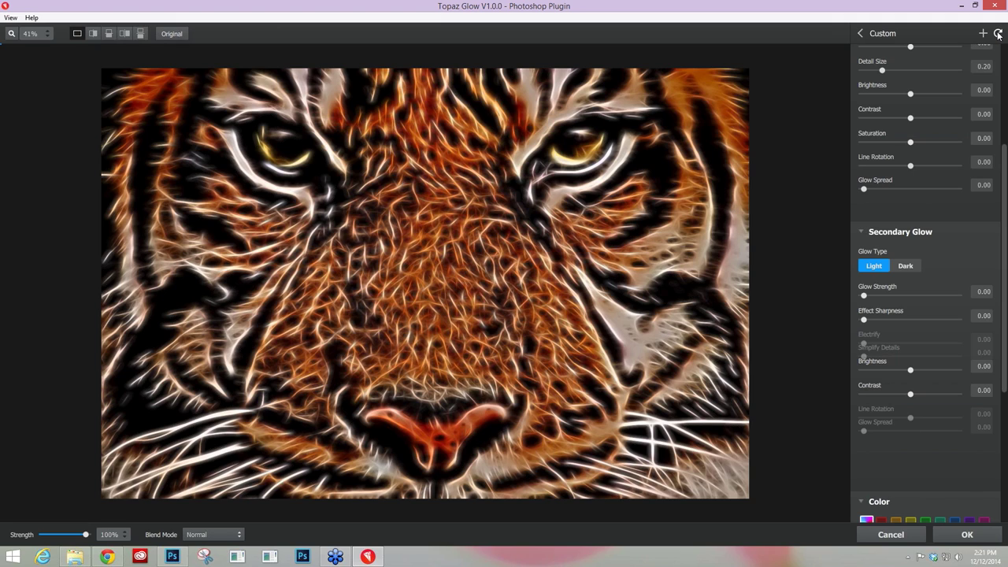
{"action": "left_click", "coordinate": [998, 33]}
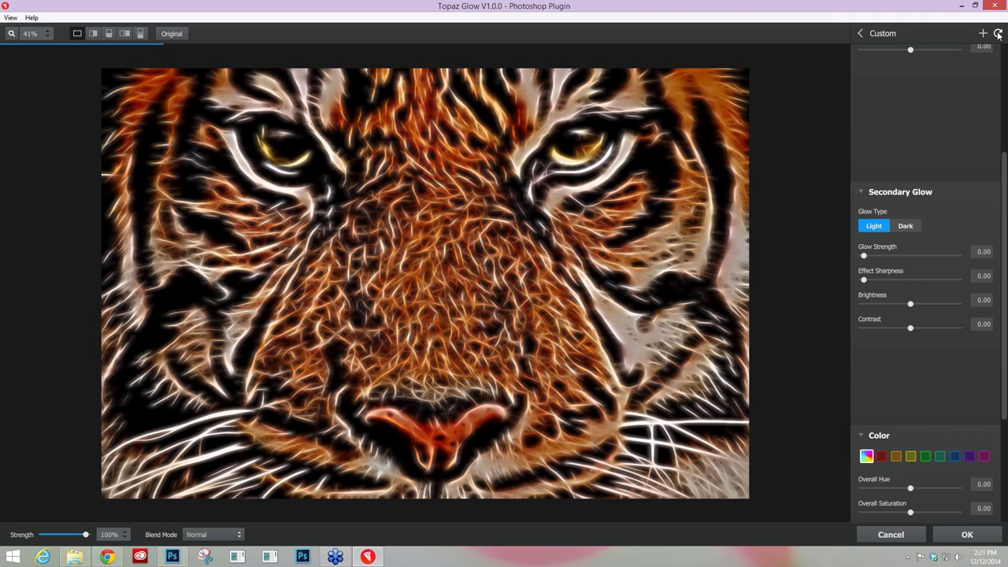
{"action": "left_click", "coordinate": [997, 33]}
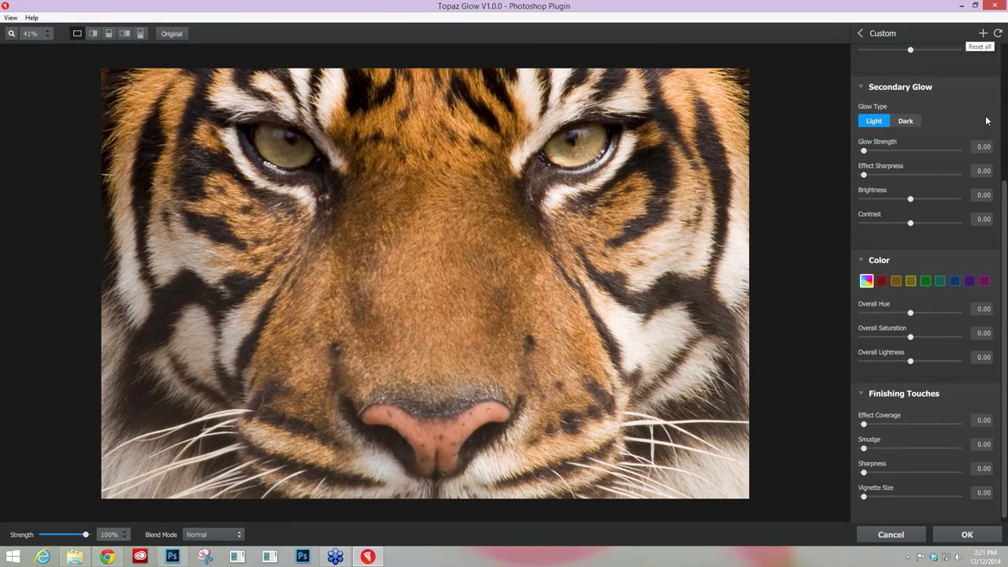
{"action": "left_click_drag", "start_coordinate": [1004, 257], "coordinate": [1004, 118]}
{"action": "left_click", "coordinate": [859, 275]}
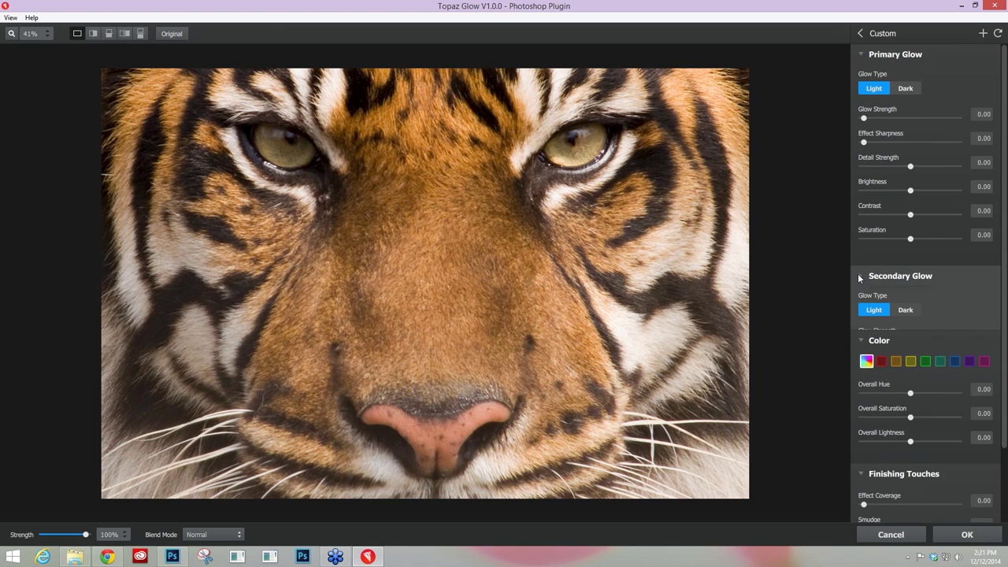
{"action": "left_click", "coordinate": [860, 296]}
{"action": "left_click", "coordinate": [955, 316]}
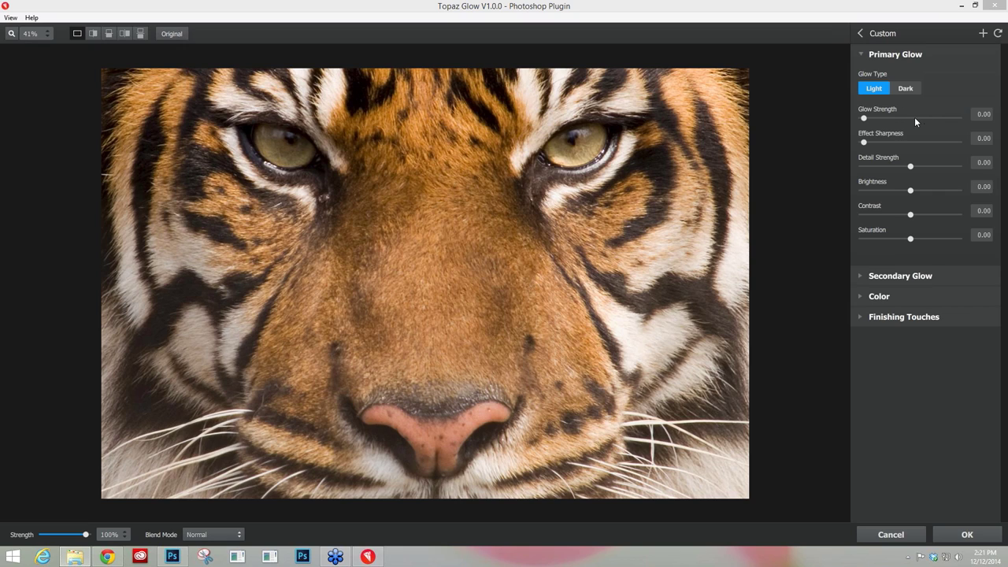
Raise the primary glow's Glow Strength in stages to 0.78, checking the effect up close around the tiger's eyes
{"action": "left_click_drag", "start_coordinate": [869, 117], "coordinate": [898, 118]}
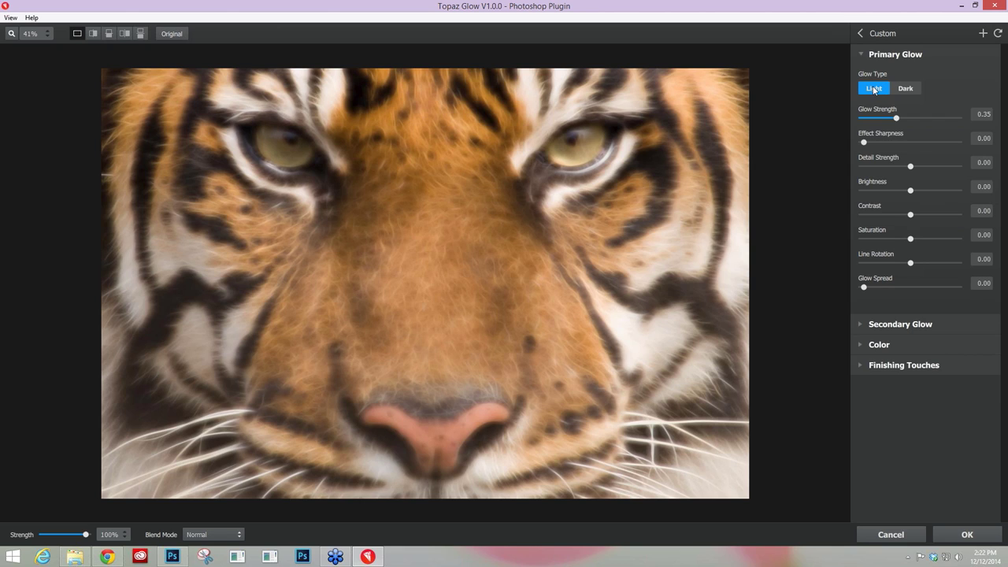
{"action": "left_click_drag", "start_coordinate": [896, 118], "coordinate": [910, 119]}
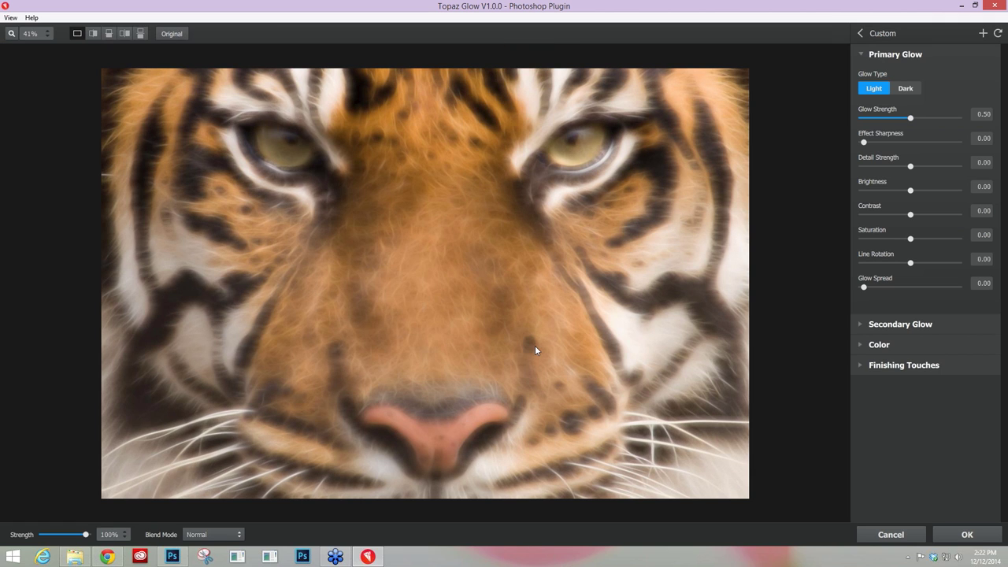
{"action": "left_click", "coordinate": [505, 360]}
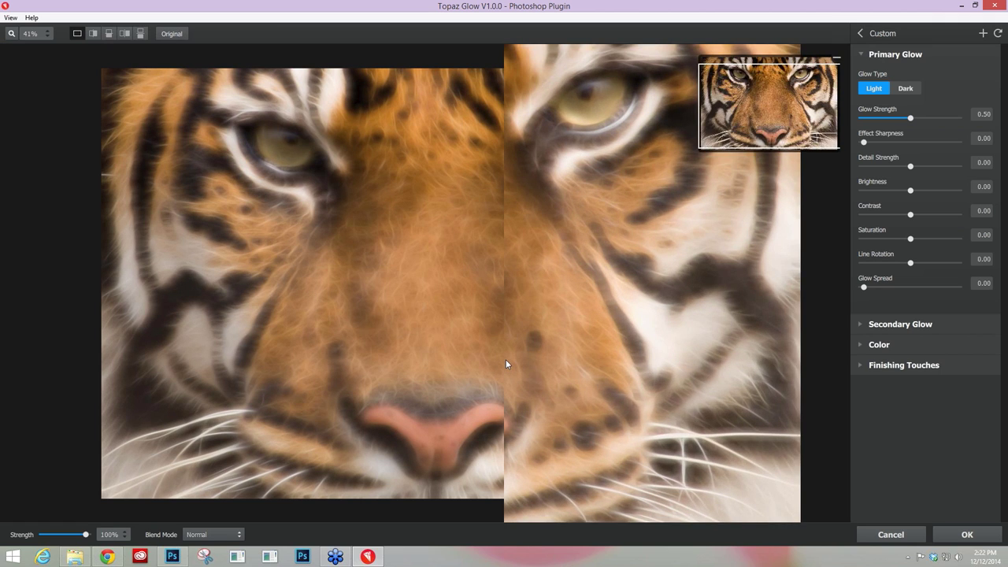
{"action": "scroll", "coordinate": [505, 359], "scroll_direction": "up", "scroll_amount": 4}
{"action": "left_click_drag", "start_coordinate": [758, 110], "coordinate": [728, 124]}
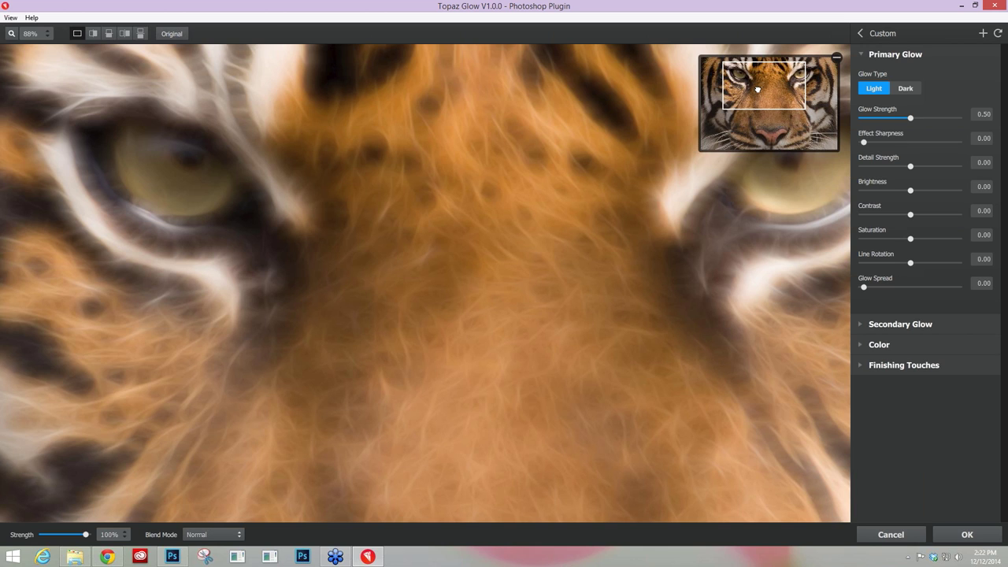
{"action": "left_click_drag", "start_coordinate": [760, 91], "coordinate": [752, 88]}
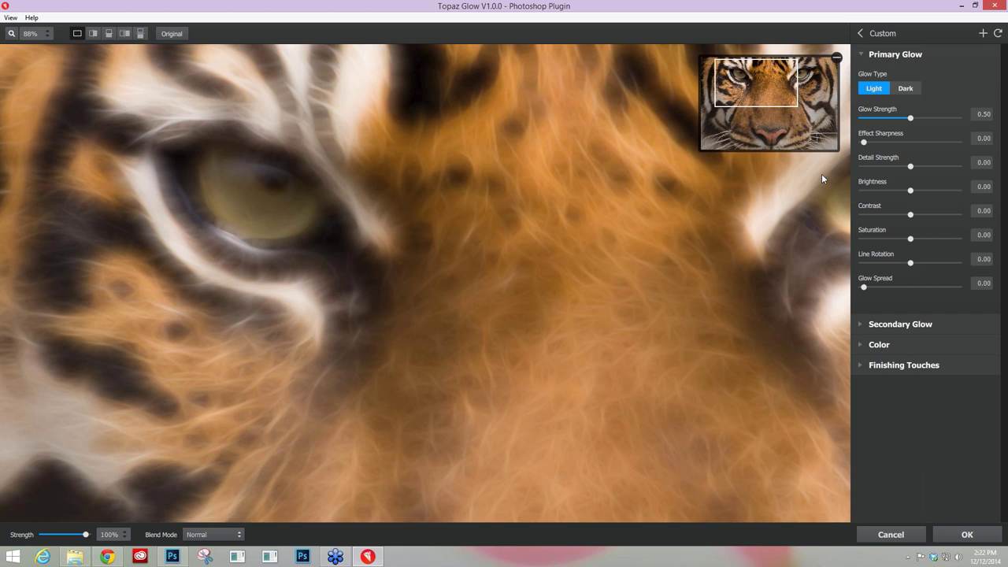
{"action": "left_click_drag", "start_coordinate": [910, 118], "coordinate": [928, 119]}
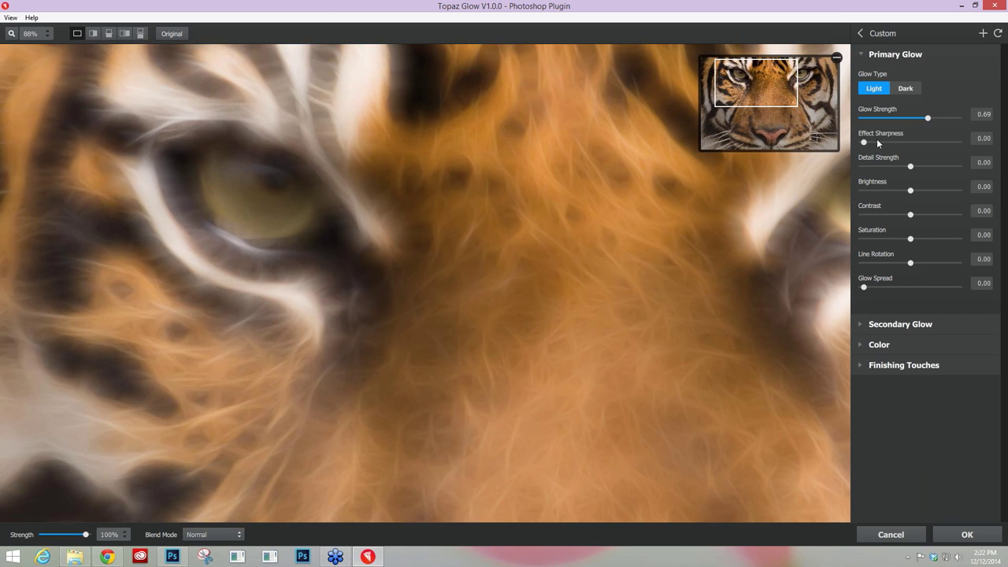
{"action": "left_click", "coordinate": [654, 246]}
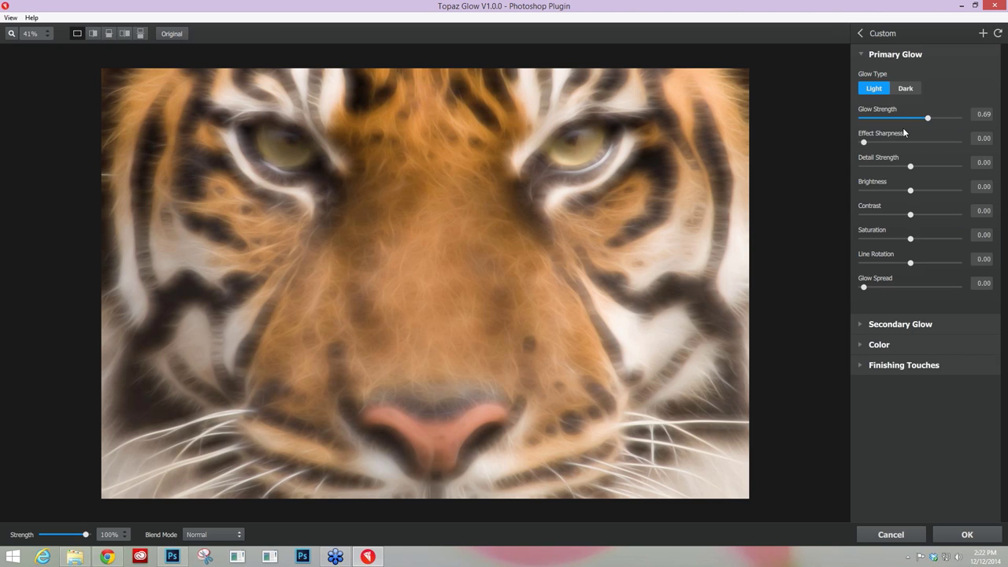
{"action": "left_click_drag", "start_coordinate": [926, 119], "coordinate": [935, 119]}
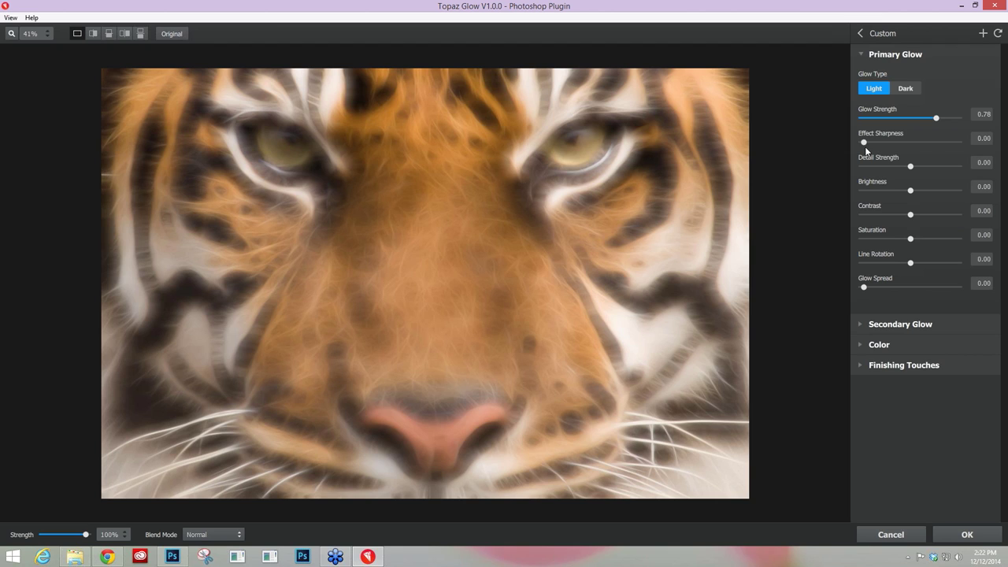
Set the primary glow's Effect Sharpness to 0.58, Detail Strength to 0.41 and Electrify to 0.19
{"action": "left_click_drag", "start_coordinate": [864, 142], "coordinate": [897, 141]}
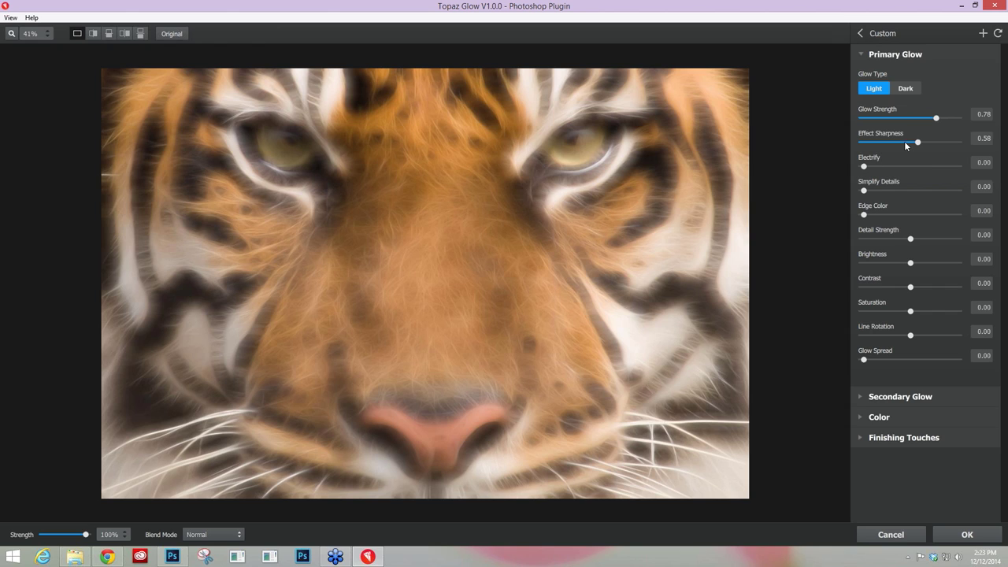
{"action": "left_click_drag", "start_coordinate": [911, 239], "coordinate": [921, 239]}
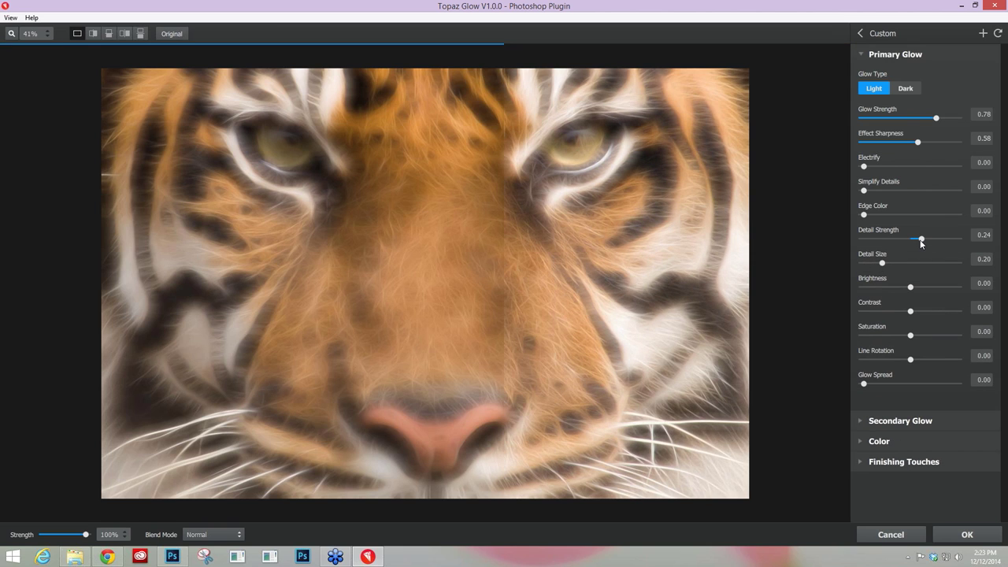
{"action": "left_click_drag", "start_coordinate": [921, 241], "coordinate": [931, 240]}
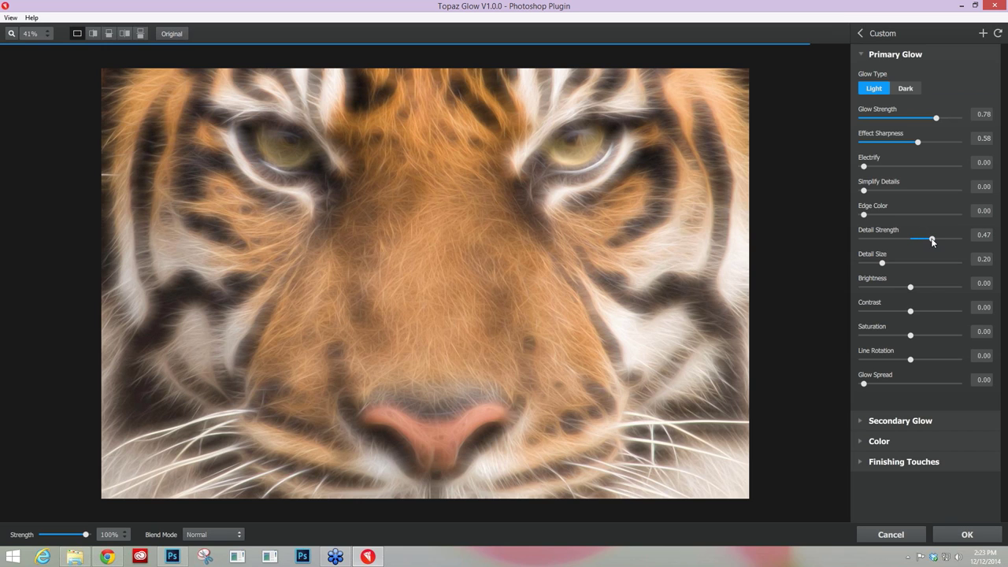
{"action": "left_click_drag", "start_coordinate": [931, 241], "coordinate": [925, 240]}
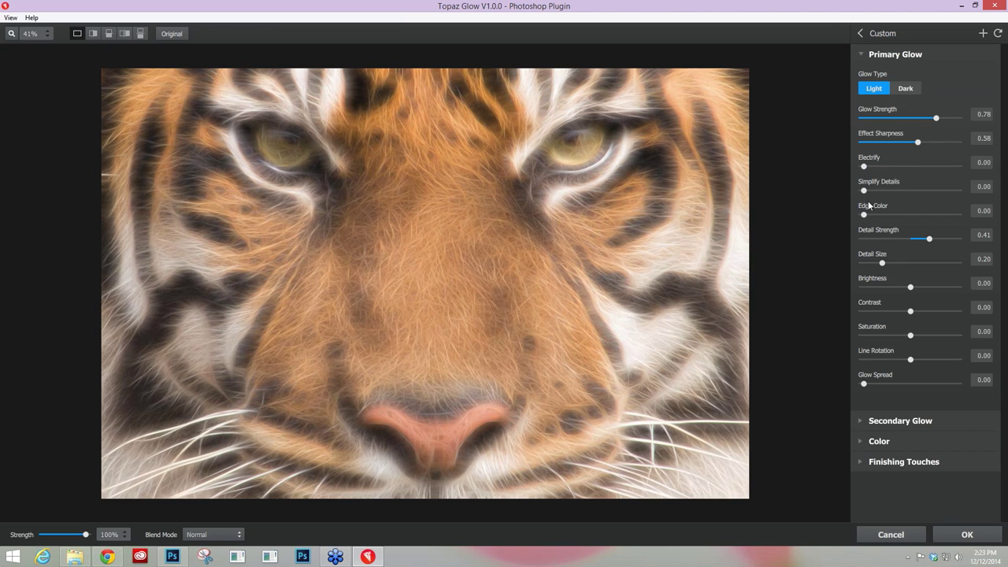
{"action": "left_click_drag", "start_coordinate": [864, 167], "coordinate": [882, 165]}
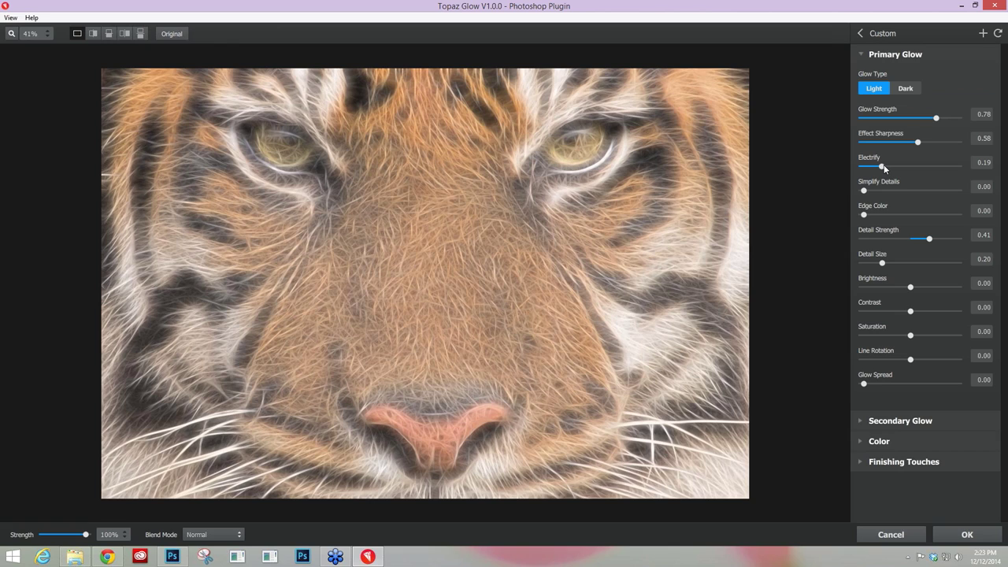
Try several Electrify amounts for the primary glow, settling on 0.72
{"action": "left_click_drag", "start_coordinate": [883, 167], "coordinate": [886, 168]}
{"action": "left_click_drag", "start_coordinate": [886, 167], "coordinate": [894, 168]}
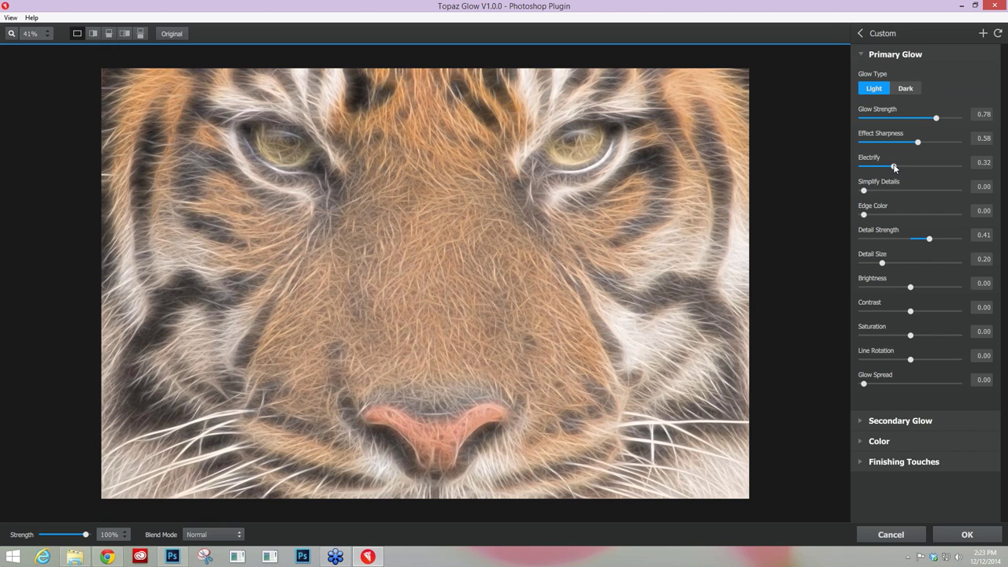
{"action": "left_click_drag", "start_coordinate": [894, 167], "coordinate": [911, 165]}
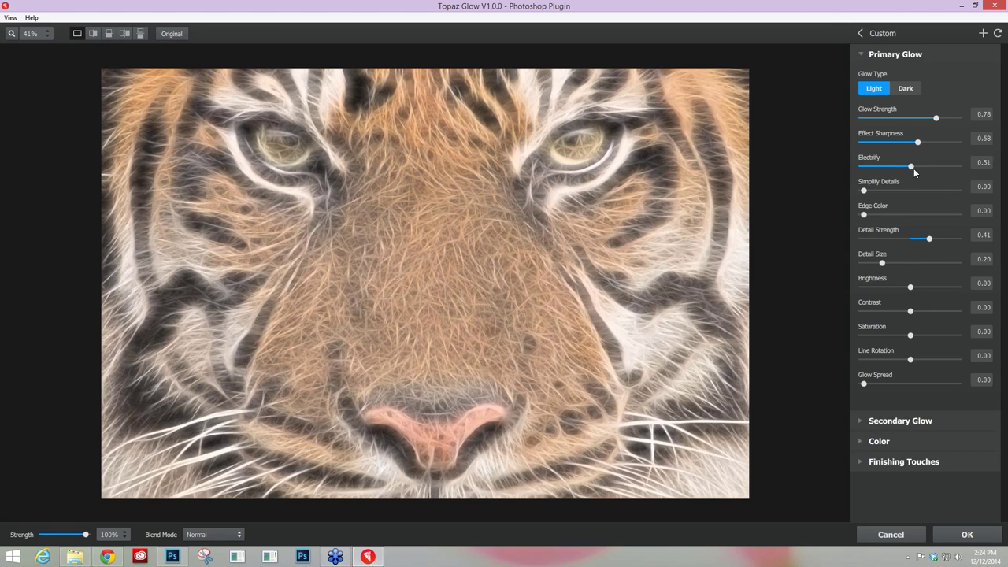
{"action": "mouse_move", "coordinate": [892, 172]}
{"action": "left_mouse_down"}
{"action": "mouse_move", "coordinate": [868, 169]}
{"action": "mouse_move", "coordinate": [881, 164]}
{"action": "left_mouse_up"}
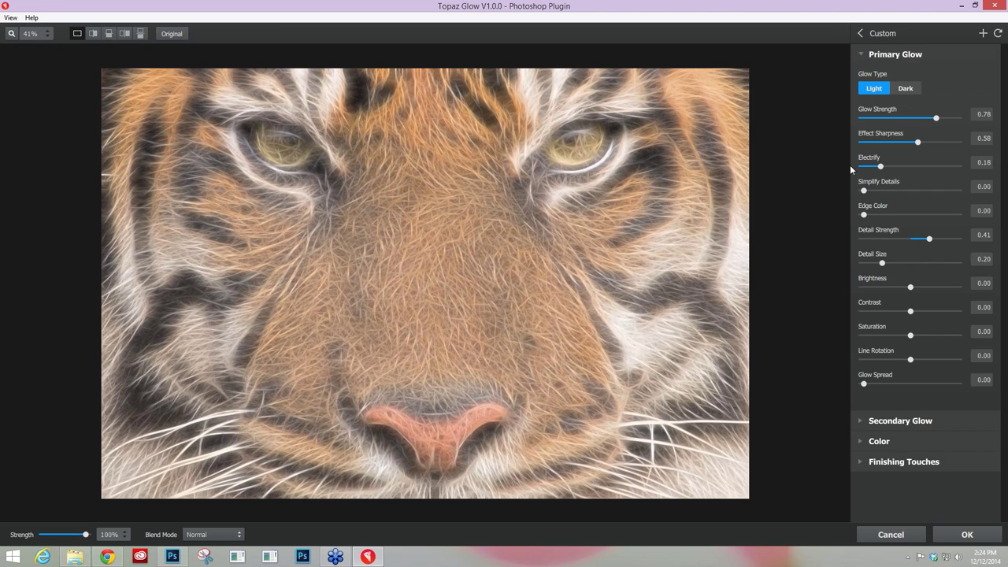
{"action": "left_click_drag", "start_coordinate": [881, 168], "coordinate": [907, 168]}
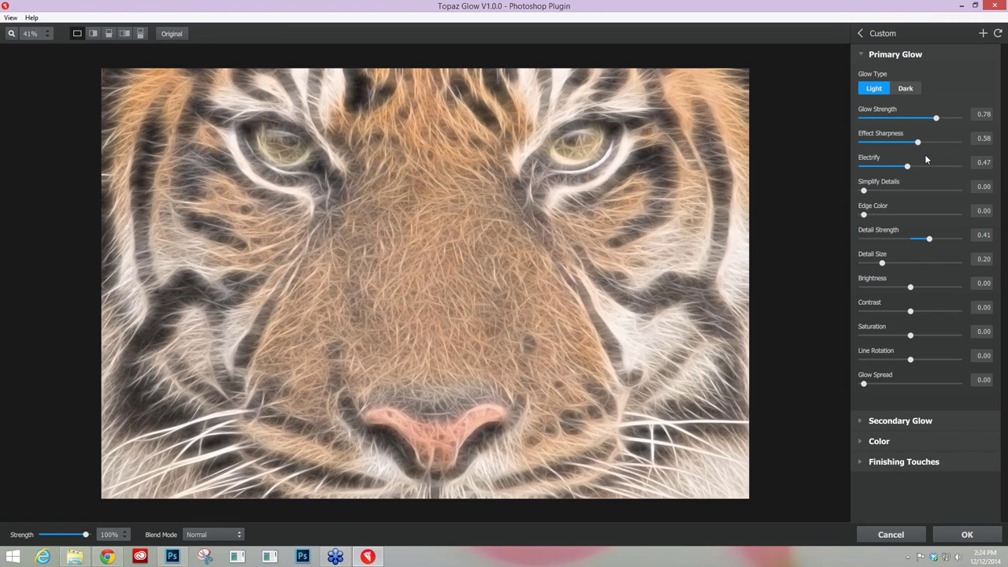
{"action": "left_click_drag", "start_coordinate": [911, 167], "coordinate": [930, 166]}
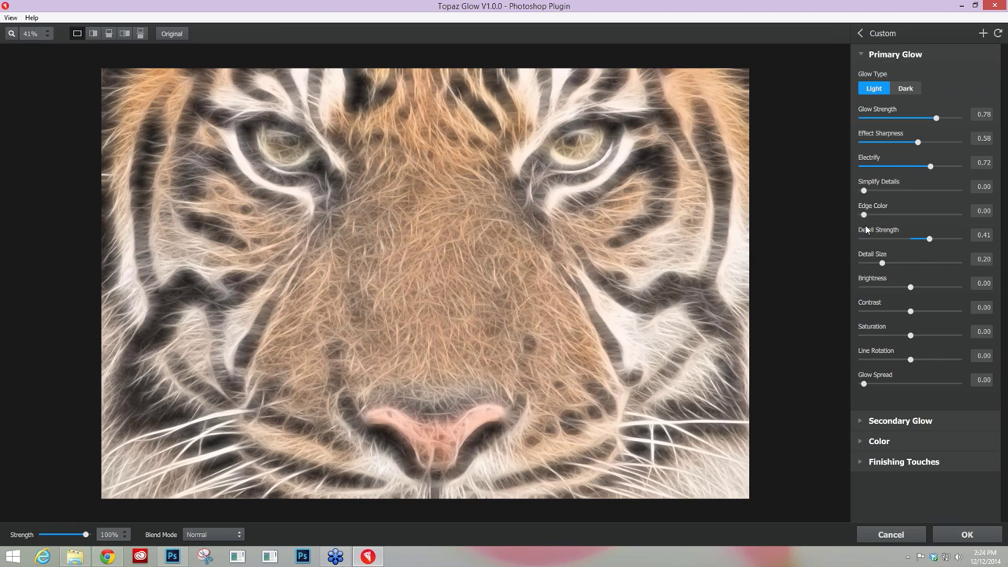
Set the primary glow's Simplify Details to 0.47 and Effect Sharpness to 0.89
{"action": "left_click_drag", "start_coordinate": [866, 189], "coordinate": [909, 191]}
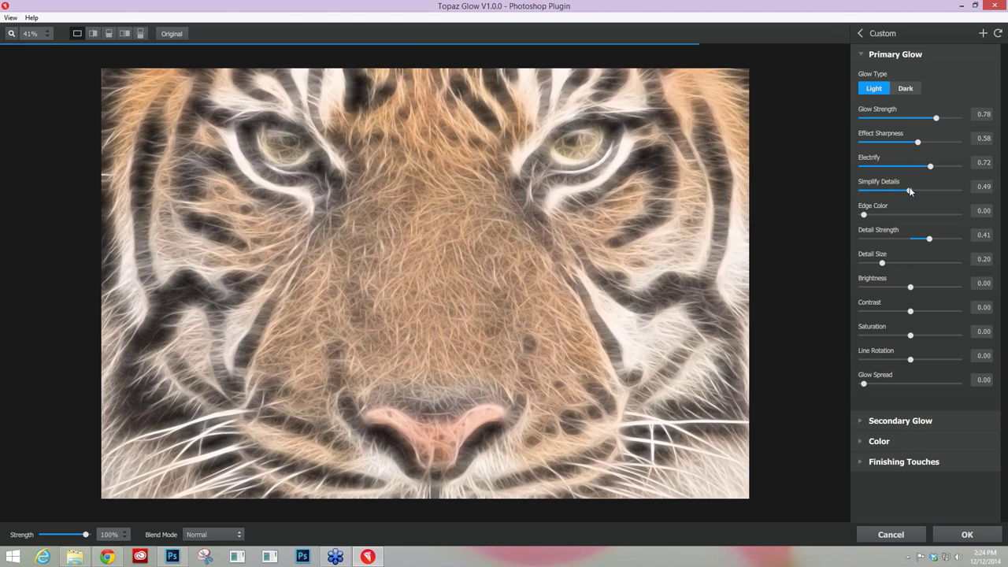
{"action": "left_click_drag", "start_coordinate": [911, 190], "coordinate": [907, 191]}
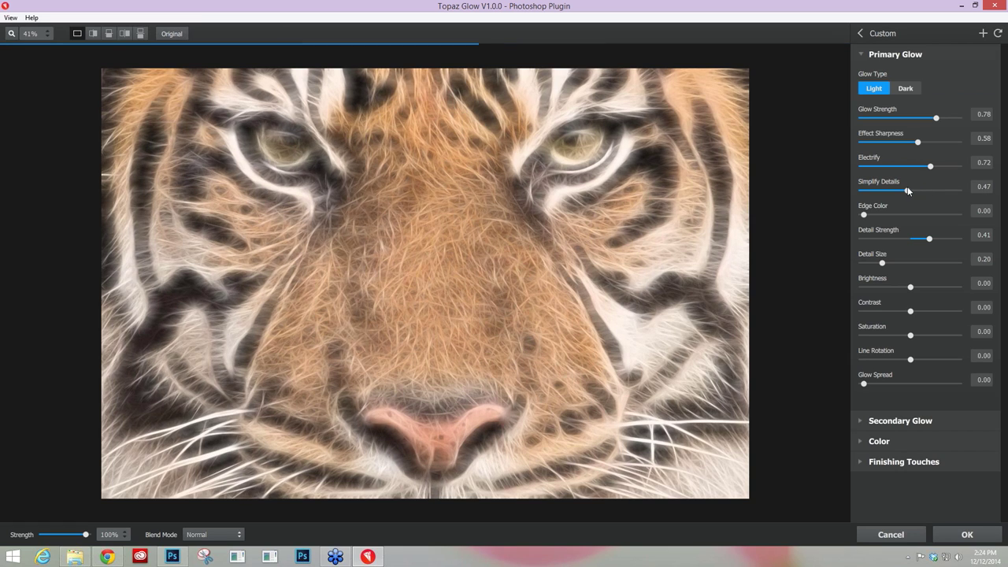
{"action": "left_click_drag", "start_coordinate": [917, 142], "coordinate": [946, 147]}
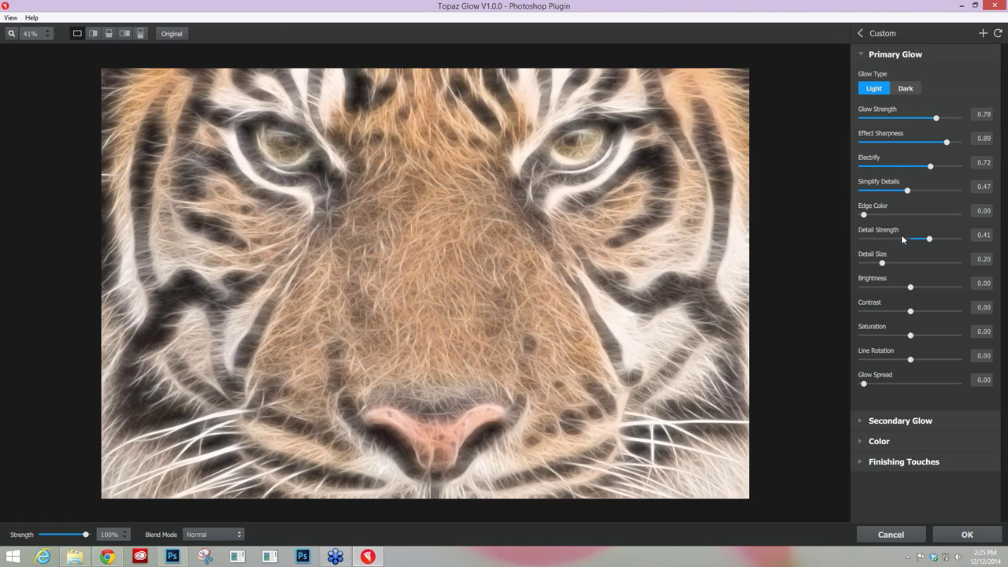
Try smaller and larger Detail Size values for the primary glow, settling on 0.42
{"action": "left_click_drag", "start_coordinate": [880, 266], "coordinate": [869, 263]}
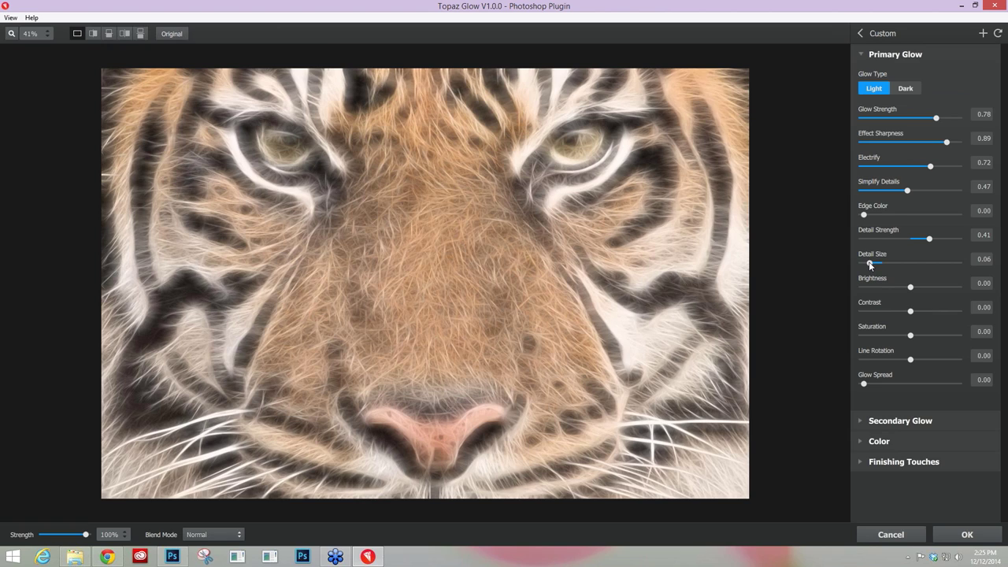
{"action": "left_click_drag", "start_coordinate": [869, 265], "coordinate": [868, 266]}
{"action": "left_click_drag", "start_coordinate": [868, 267], "coordinate": [903, 265]}
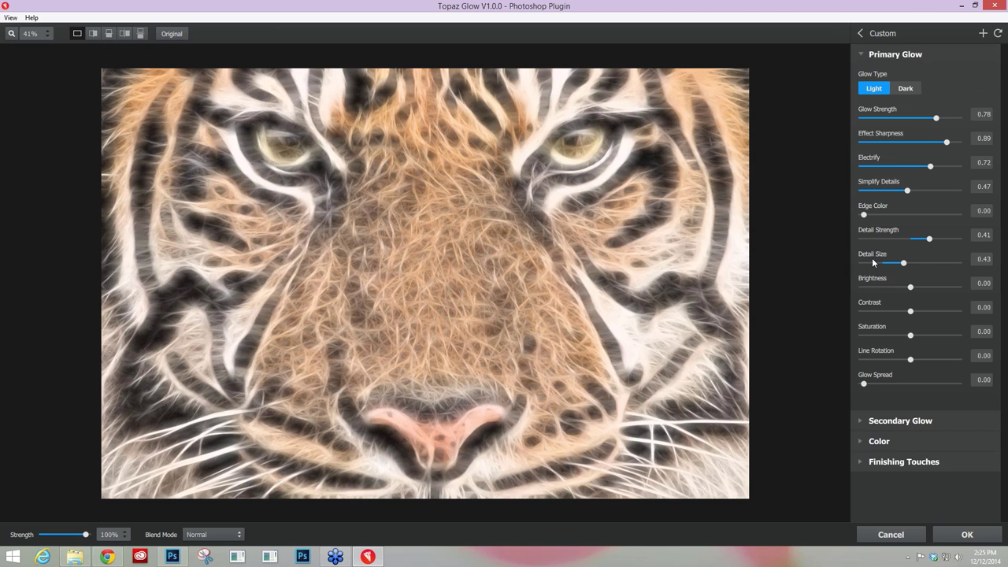
{"action": "left_click_drag", "start_coordinate": [903, 263], "coordinate": [915, 263]}
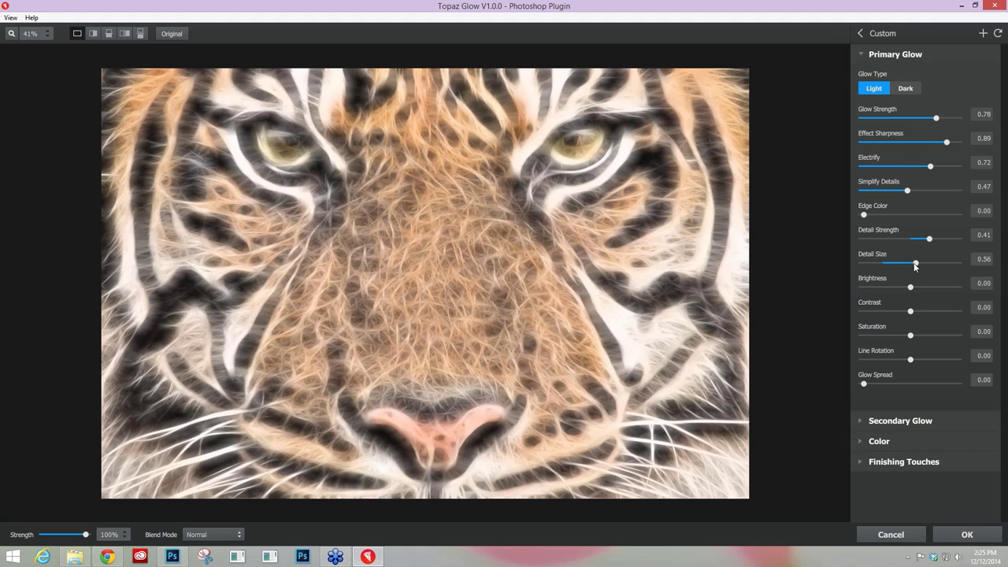
{"action": "left_click_drag", "start_coordinate": [914, 266], "coordinate": [901, 266]}
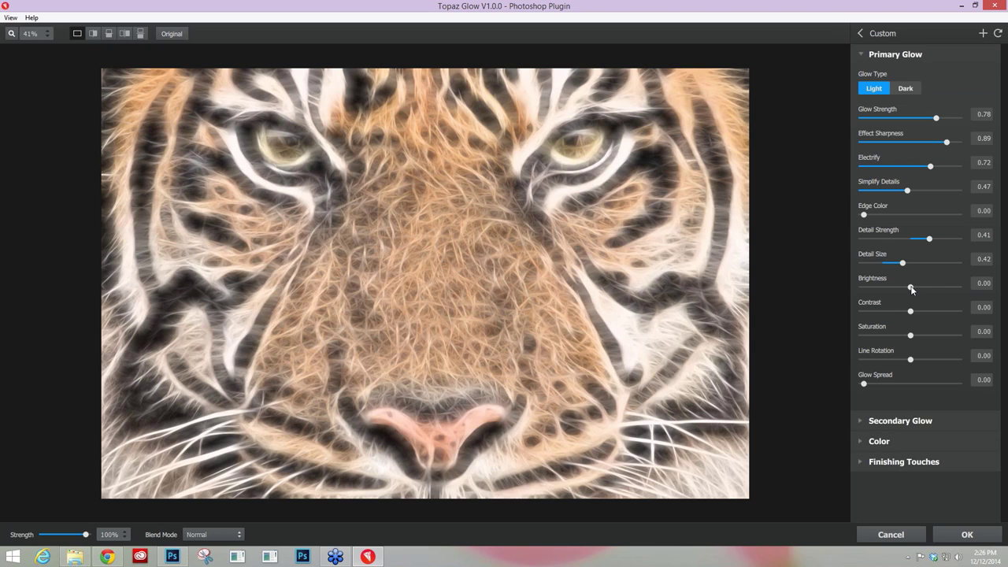
Darken the primary glow in stages down to -1.00 Brightness, settling on -0.63
{"action": "left_click_drag", "start_coordinate": [911, 290], "coordinate": [894, 289]}
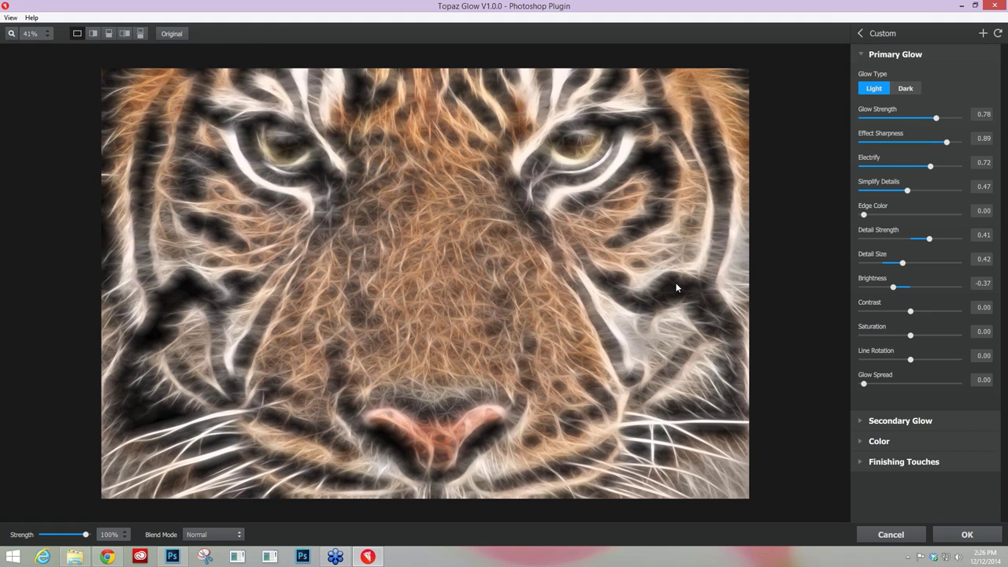
{"action": "left_click_drag", "start_coordinate": [893, 287], "coordinate": [883, 288]}
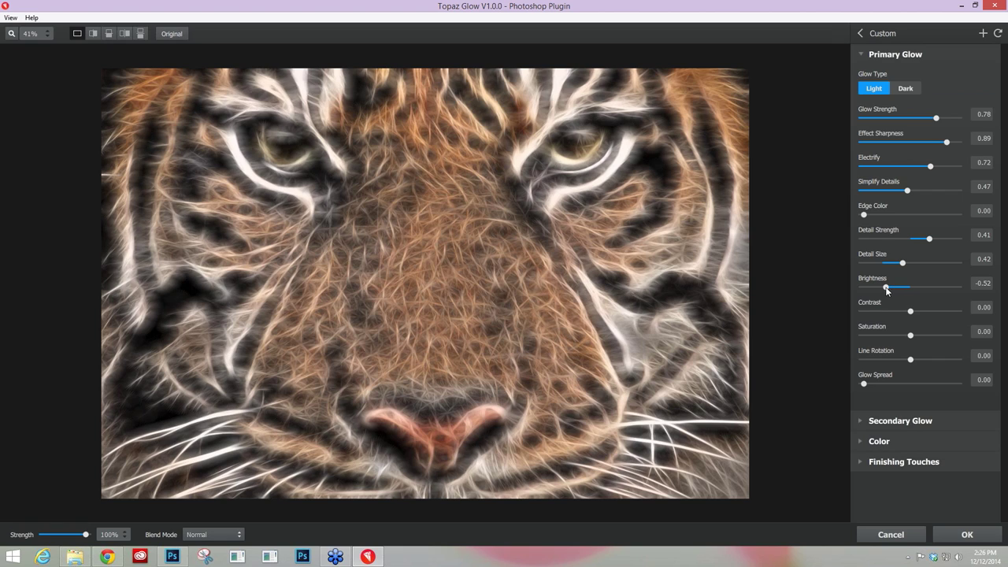
{"action": "left_click_drag", "start_coordinate": [879, 287], "coordinate": [878, 288]}
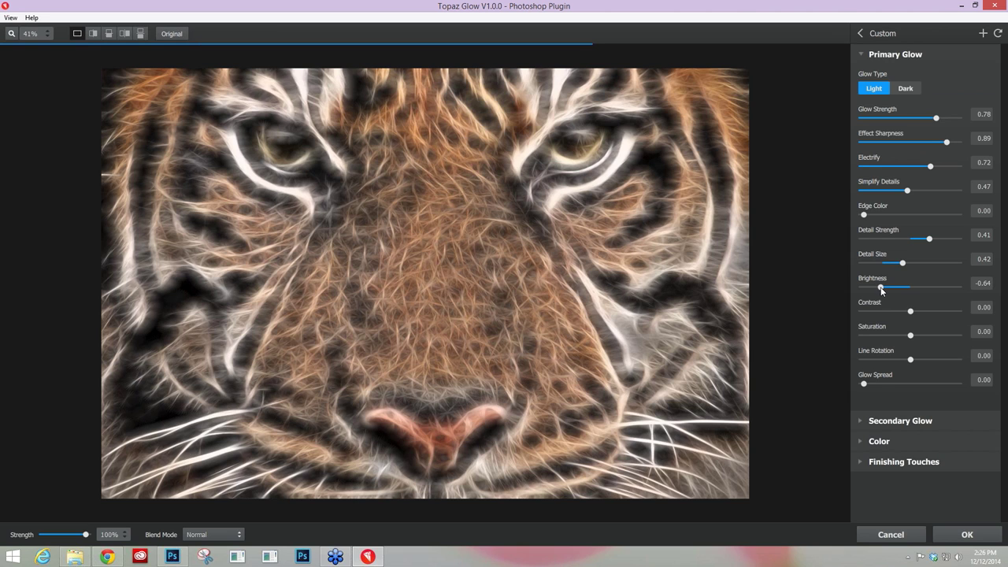
{"action": "left_click_drag", "start_coordinate": [882, 288], "coordinate": [863, 288]}
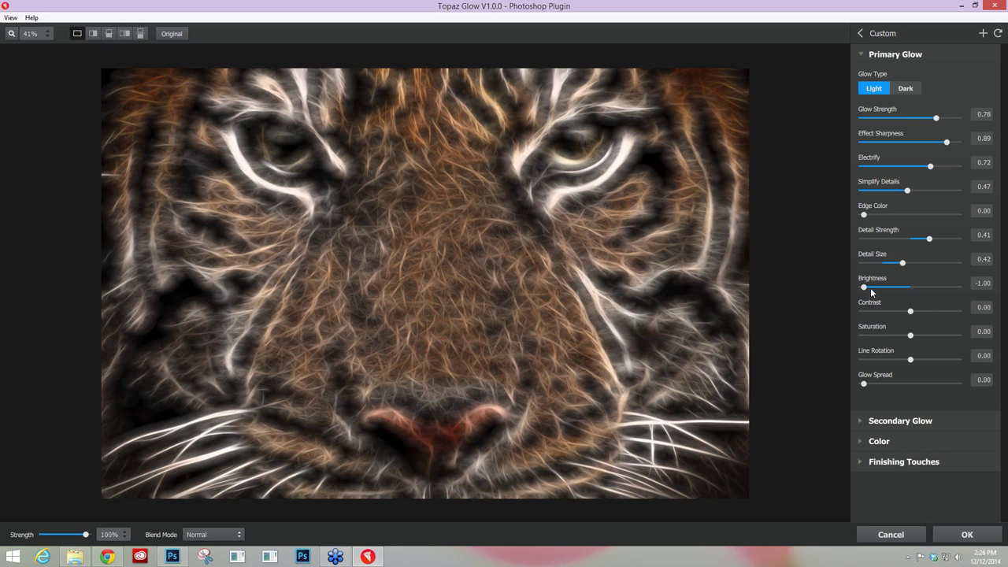
{"action": "mouse_move", "coordinate": [864, 288]}
{"action": "left_mouse_down"}
{"action": "mouse_move", "coordinate": [890, 288]}
{"action": "mouse_move", "coordinate": [881, 289]}
{"action": "left_mouse_up"}
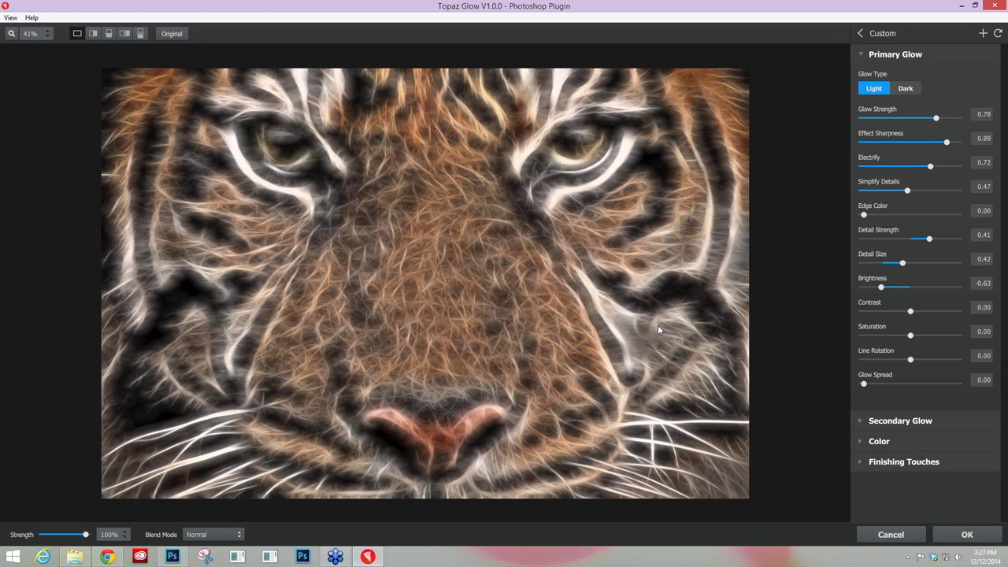
Set the primary glow's Contrast to 0.52, Saturation to 0.09 and Glow Spread to 0.22
{"action": "left_click_drag", "start_coordinate": [910, 310], "coordinate": [934, 312]}
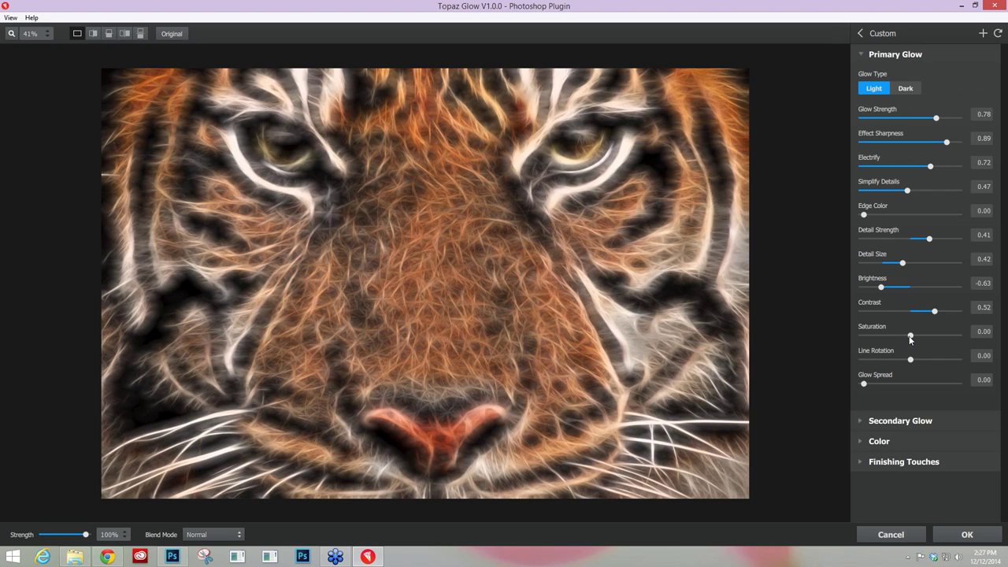
{"action": "left_click_drag", "start_coordinate": [911, 338], "coordinate": [917, 336]}
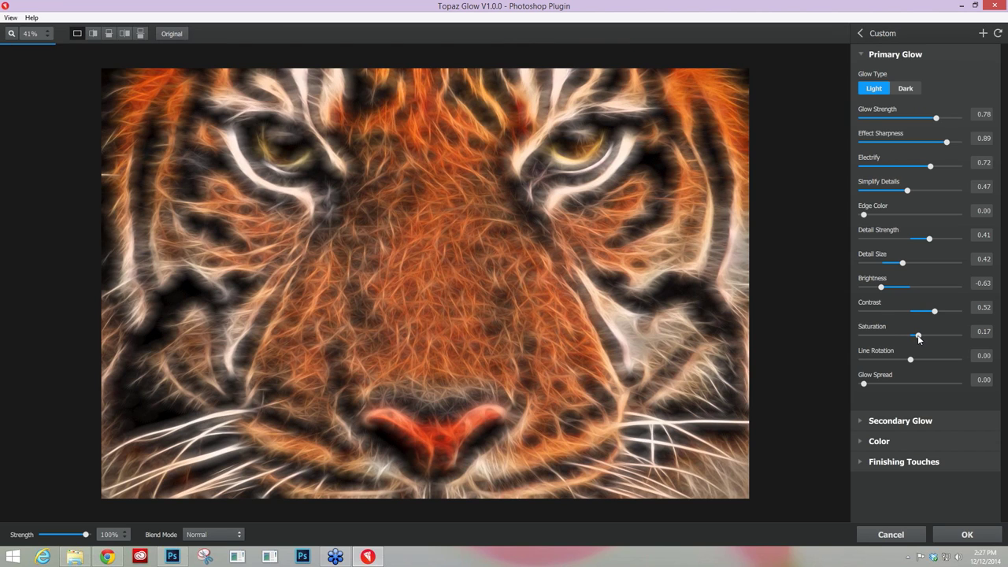
{"action": "left_click_drag", "start_coordinate": [918, 335], "coordinate": [914, 336]}
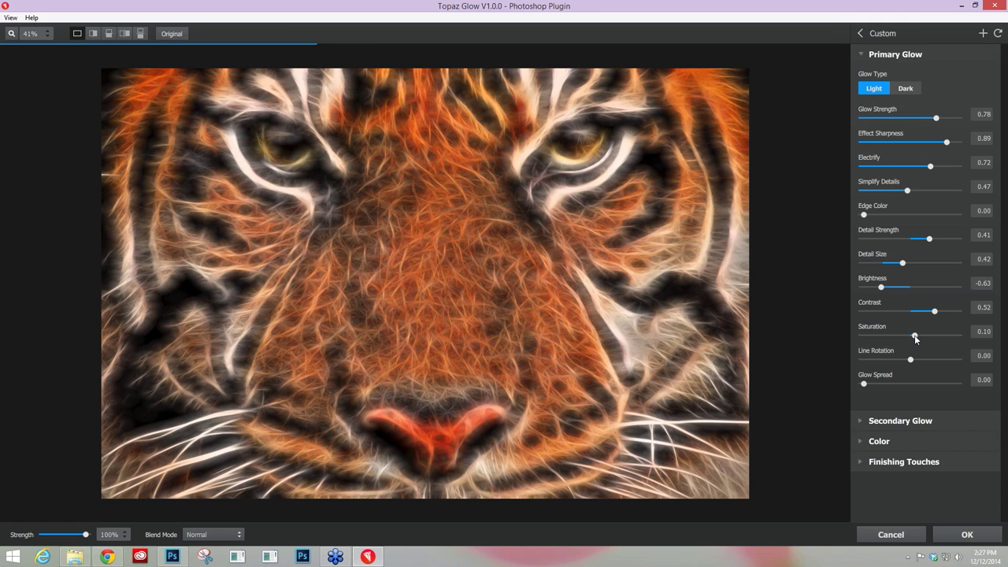
{"action": "mouse_move", "coordinate": [914, 335]}
{"action": "left_mouse_down"}
{"action": "mouse_move", "coordinate": [937, 335]}
{"action": "mouse_move", "coordinate": [914, 337]}
{"action": "left_mouse_up"}
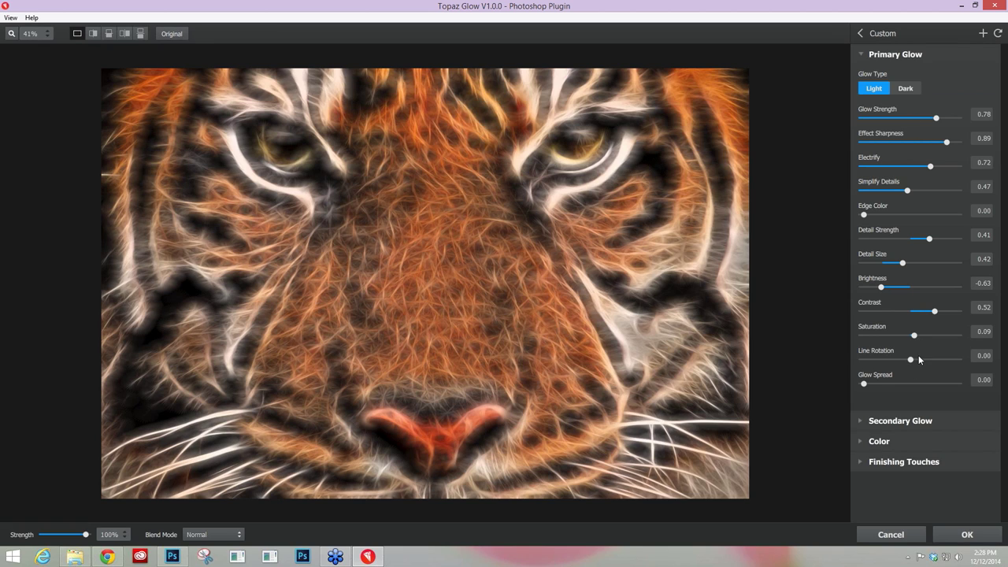
{"action": "left_click_drag", "start_coordinate": [867, 384], "coordinate": [885, 385]}
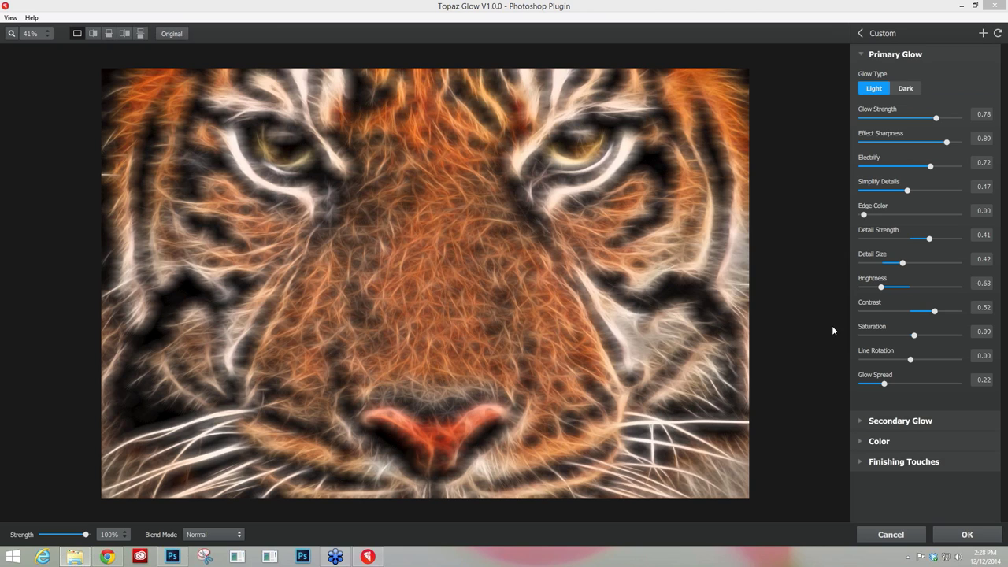
Switch from the Primary Glow to the Secondary Glow settings, with Glow Strength at 0.67 and Effect Sharpness at 0.89
{"action": "left_click", "coordinate": [858, 422]}
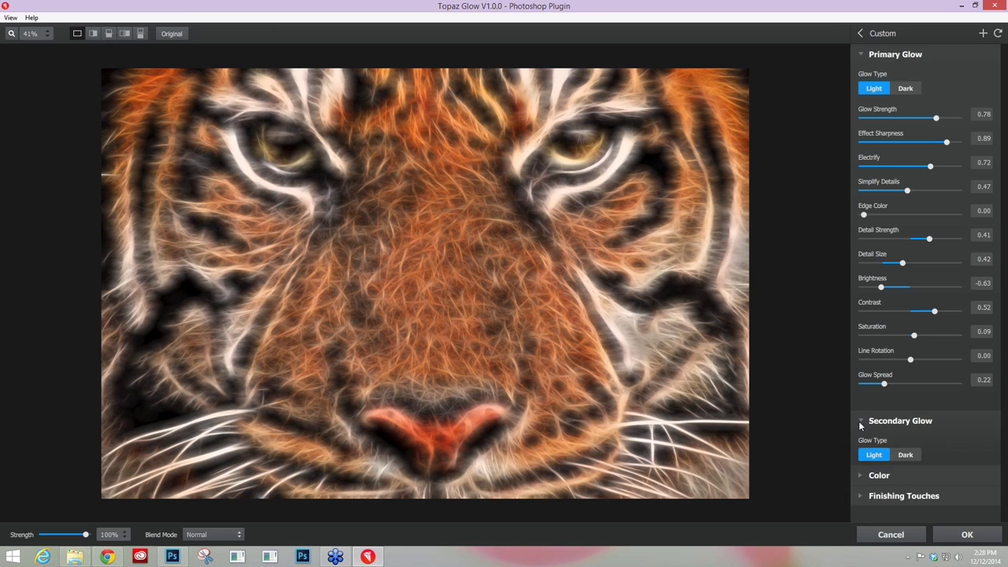
{"action": "left_click", "coordinate": [861, 53]}
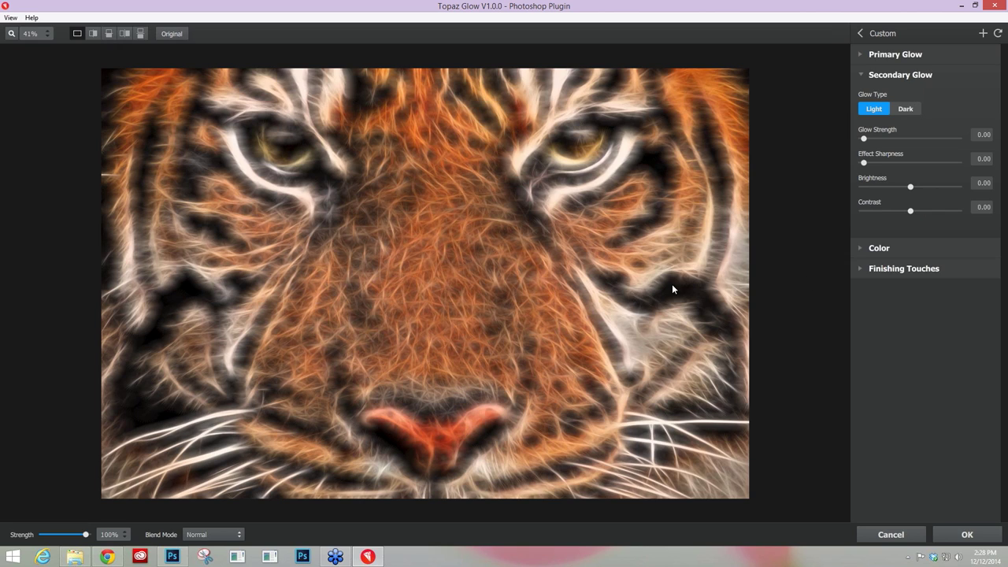
{"action": "left_click_drag", "start_coordinate": [873, 135], "coordinate": [918, 137]}
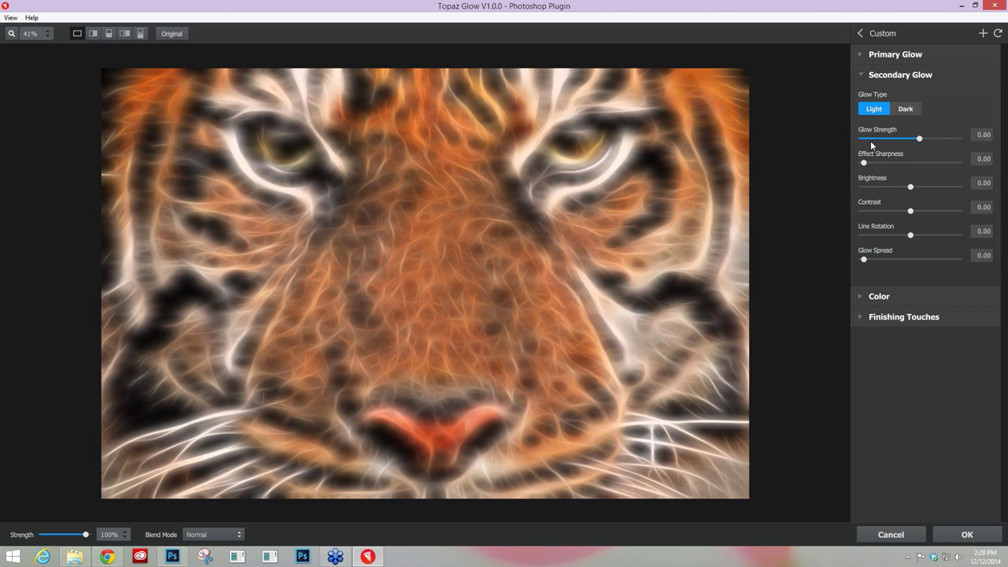
{"action": "left_click", "coordinate": [926, 138]}
{"action": "left_click_drag", "start_coordinate": [926, 137], "coordinate": [923, 141]}
{"action": "left_click_drag", "start_coordinate": [863, 162], "coordinate": [968, 162]}
{"action": "left_click", "coordinate": [946, 163]}
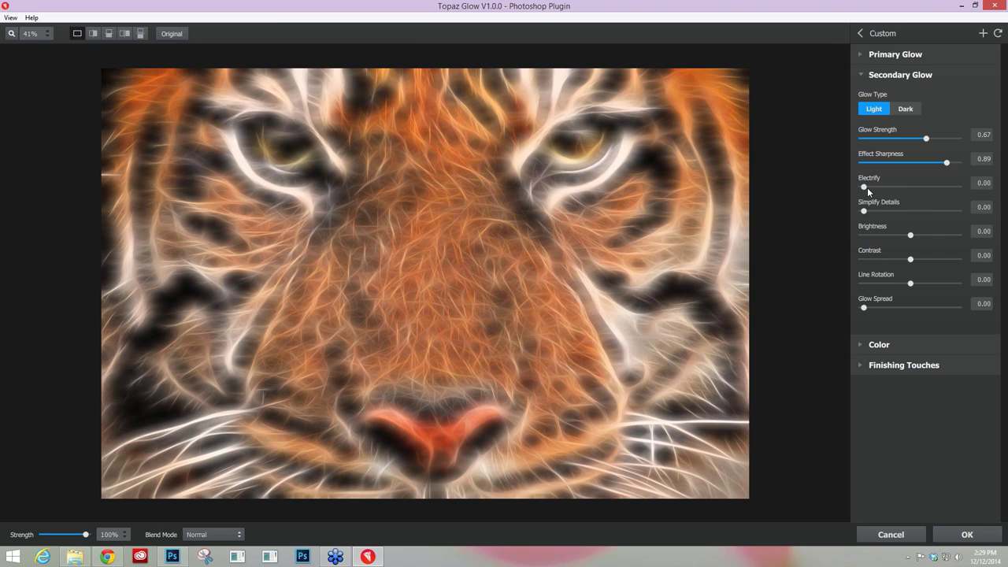
Set both Electrify and Simplify Details to 0.08 for the secondary glow
{"action": "left_click_drag", "start_coordinate": [867, 188], "coordinate": [876, 189]}
{"action": "left_click_drag", "start_coordinate": [876, 187], "coordinate": [869, 189]}
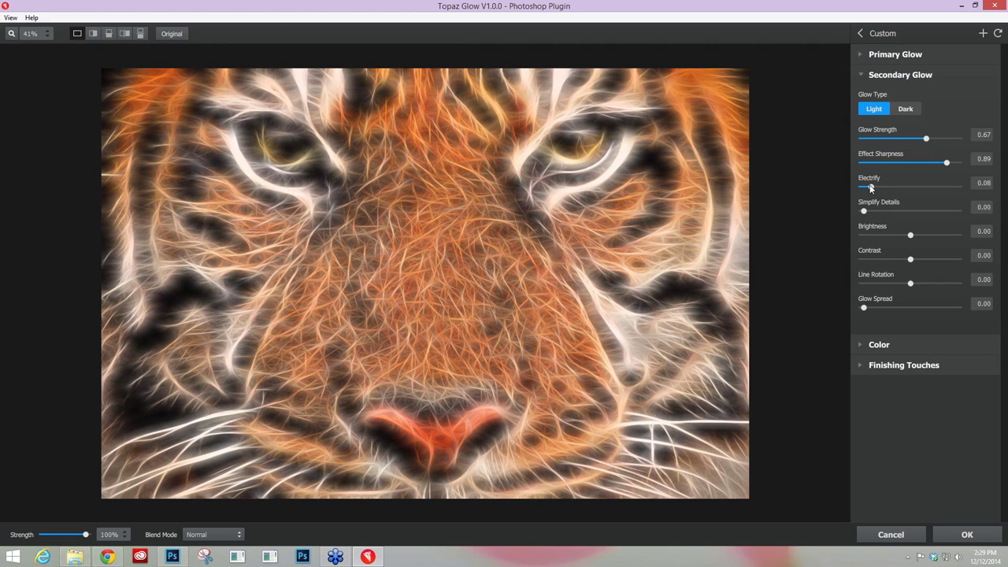
{"action": "left_click_drag", "start_coordinate": [864, 211], "coordinate": [870, 213]}
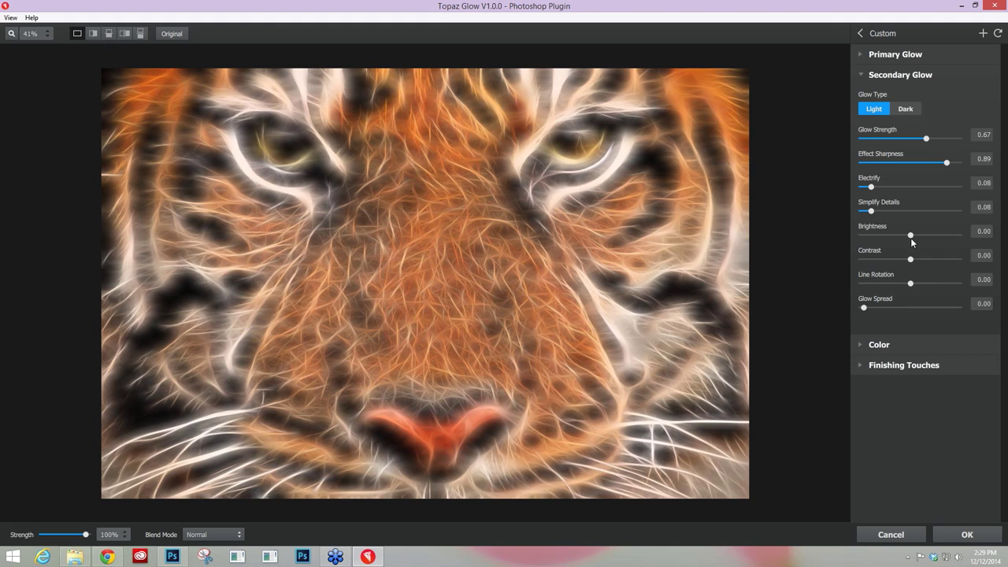
Set the secondary glow's Brightness to -0.18 and fine-tune its Contrast to 0.11
{"action": "left_click_drag", "start_coordinate": [910, 236], "coordinate": [907, 237]}
{"action": "left_click_drag", "start_coordinate": [908, 237], "coordinate": [902, 239]}
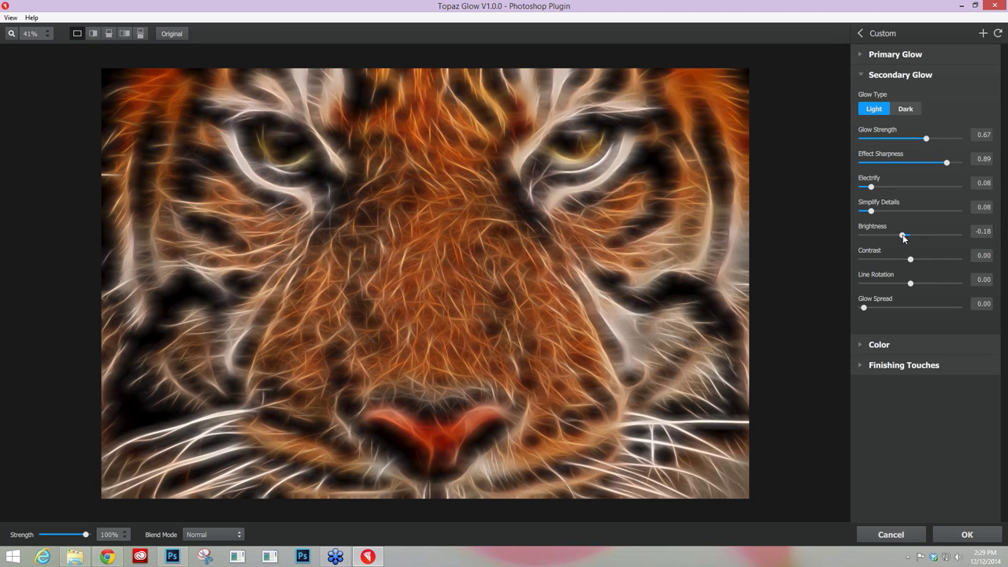
{"action": "left_click_drag", "start_coordinate": [912, 258], "coordinate": [915, 262]}
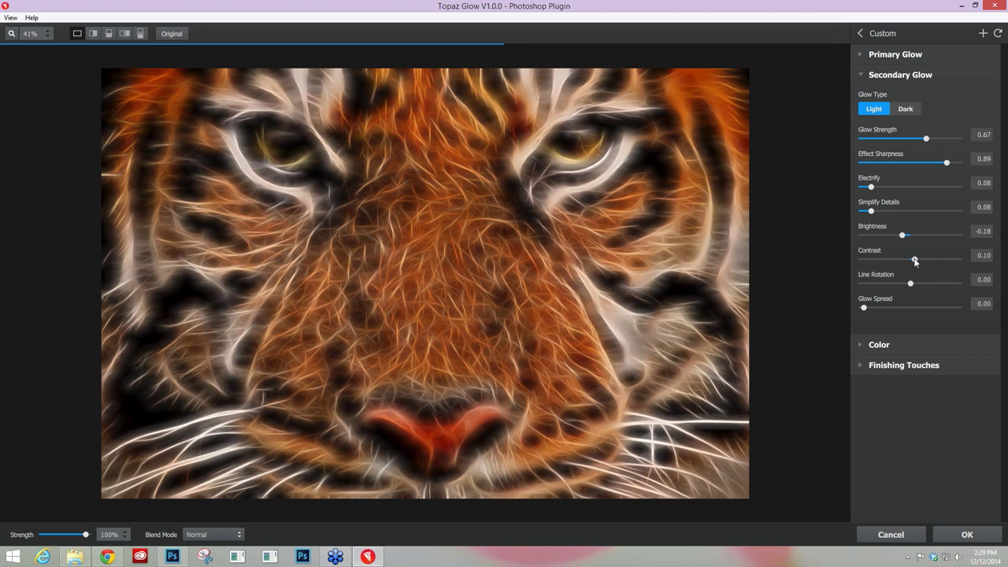
{"action": "left_click_drag", "start_coordinate": [915, 261], "coordinate": [910, 262]}
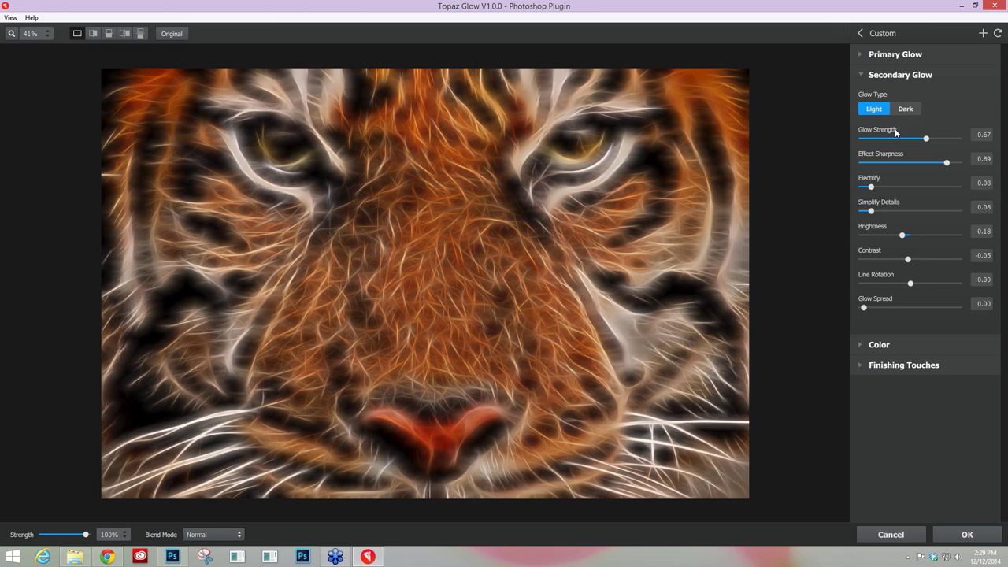
{"action": "left_click_drag", "start_coordinate": [909, 262], "coordinate": [911, 260]}
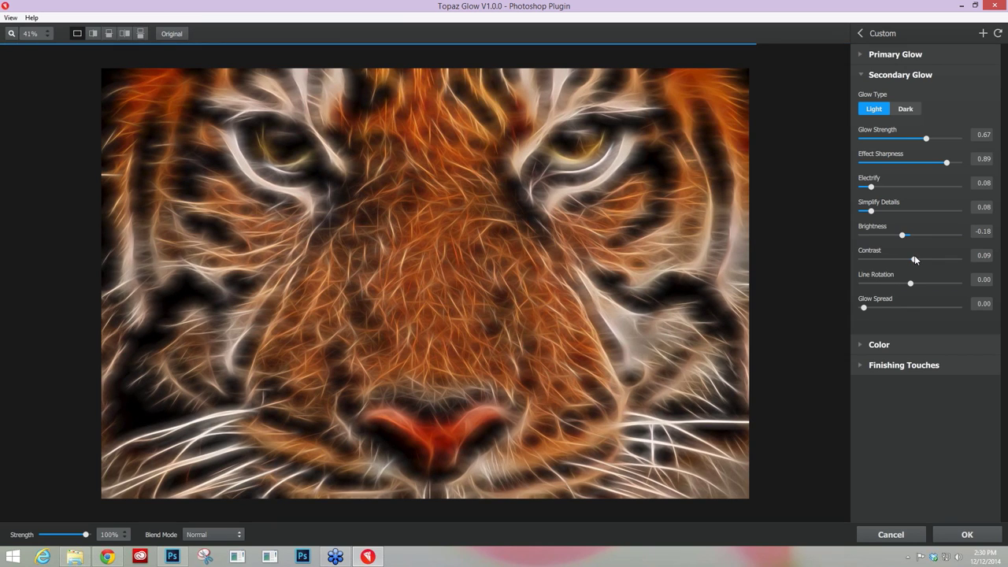
{"action": "left_click", "coordinate": [914, 258]}
{"action": "left_click", "coordinate": [917, 260]}
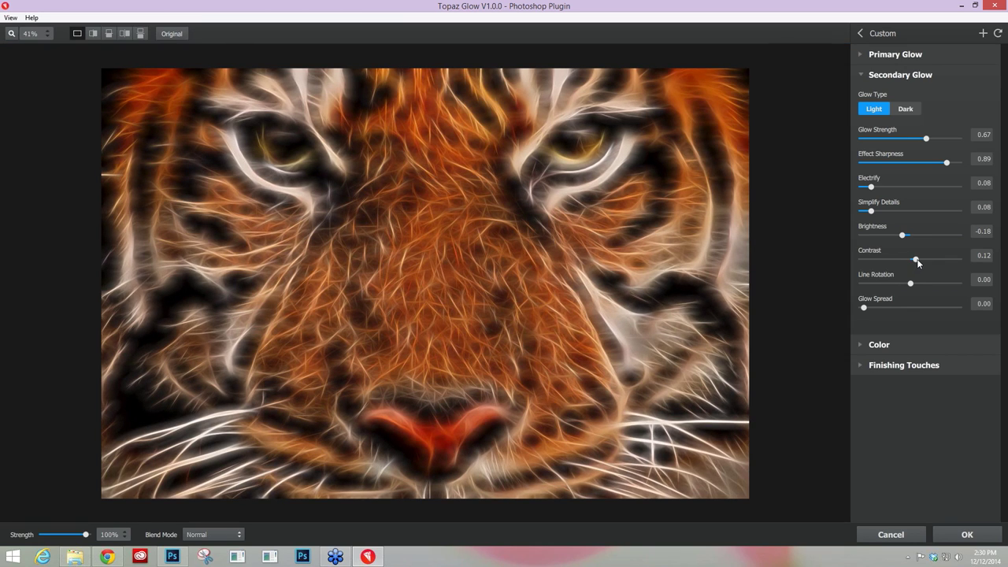
{"action": "left_click", "coordinate": [916, 260]}
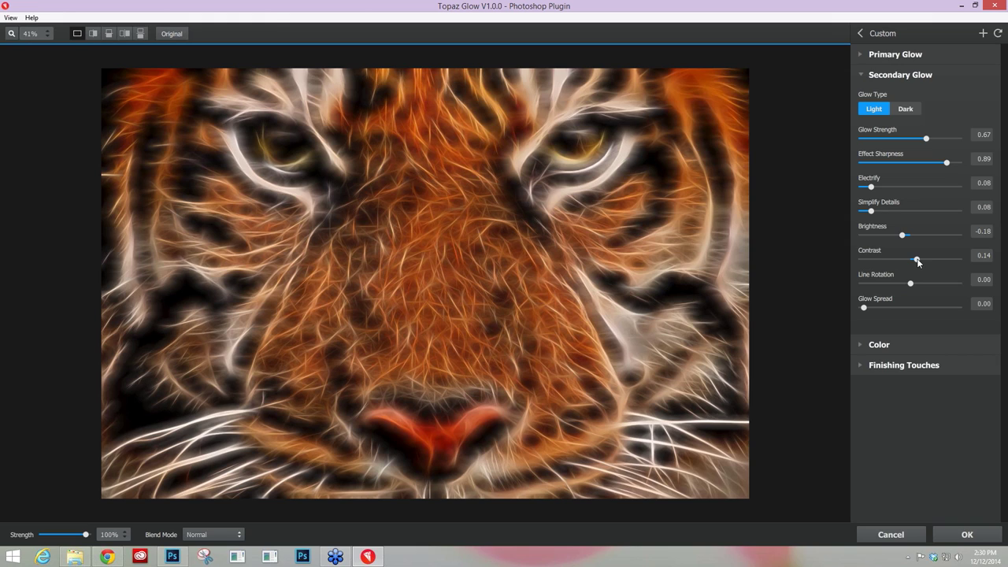
{"action": "left_click", "coordinate": [915, 260]}
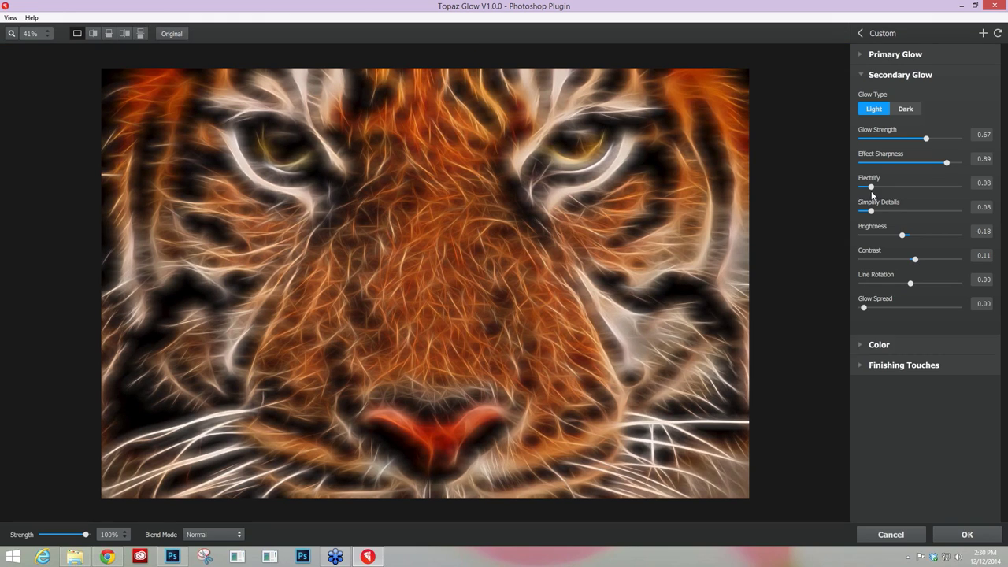
In the color adjustments, set the Yellow Saturation to 0.18 and the Yellow Lightness to 0.16
{"action": "left_click", "coordinate": [860, 75]}
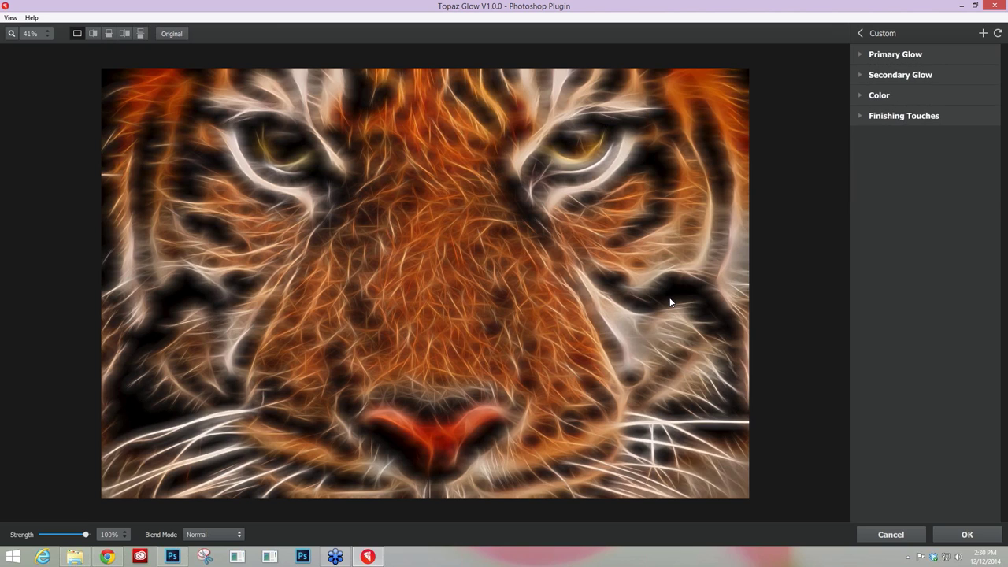
{"action": "left_click", "coordinate": [861, 94]}
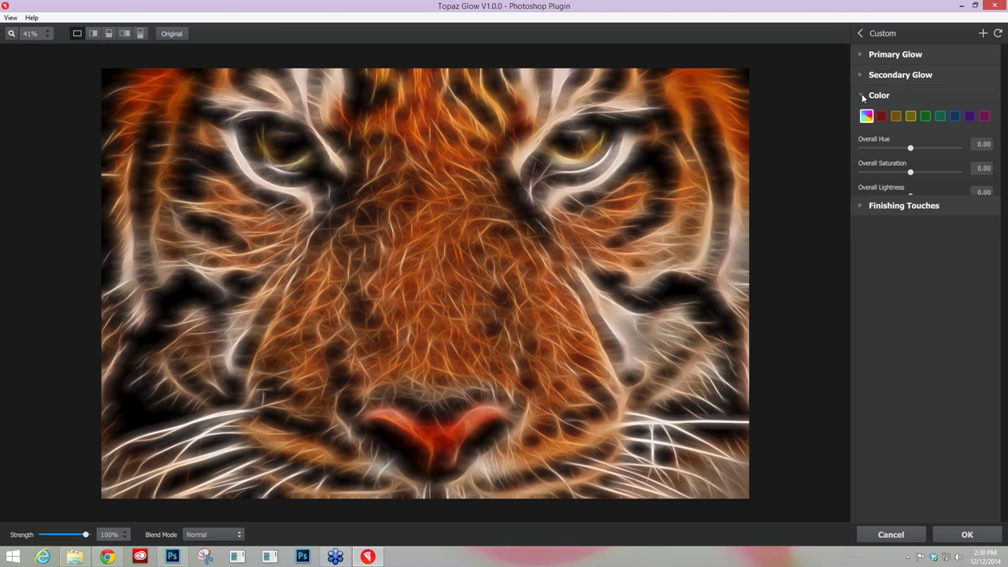
{"action": "left_click", "coordinate": [910, 116]}
{"action": "left_click_drag", "start_coordinate": [910, 172], "coordinate": [918, 196]}
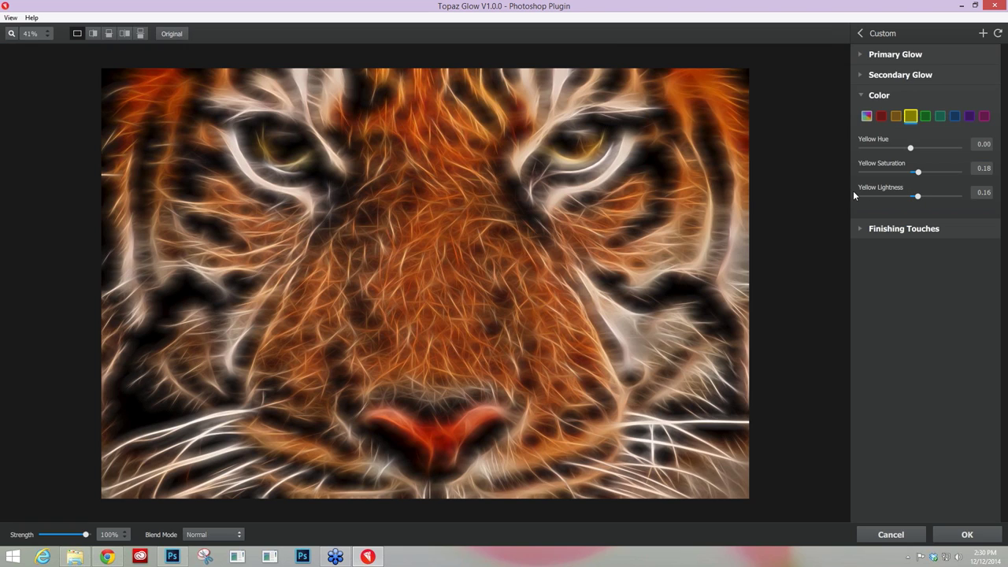
Set the Orange Saturation to 0.06 and Orange Lightness to 0.15, and slightly raise the Overall Saturation
{"action": "left_click", "coordinate": [896, 116]}
{"action": "left_click_drag", "start_coordinate": [911, 173], "coordinate": [917, 199]}
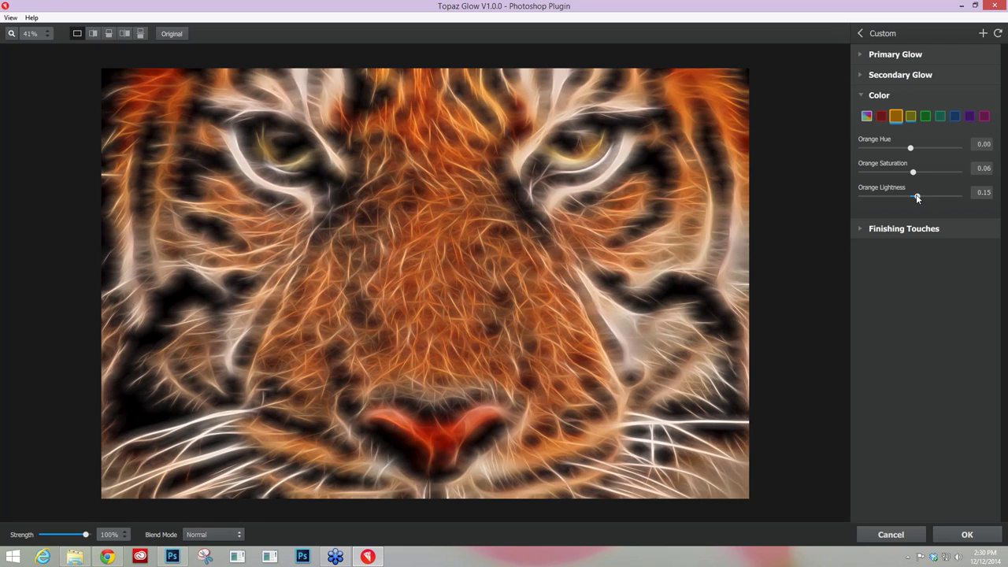
{"action": "left_click", "coordinate": [866, 116]}
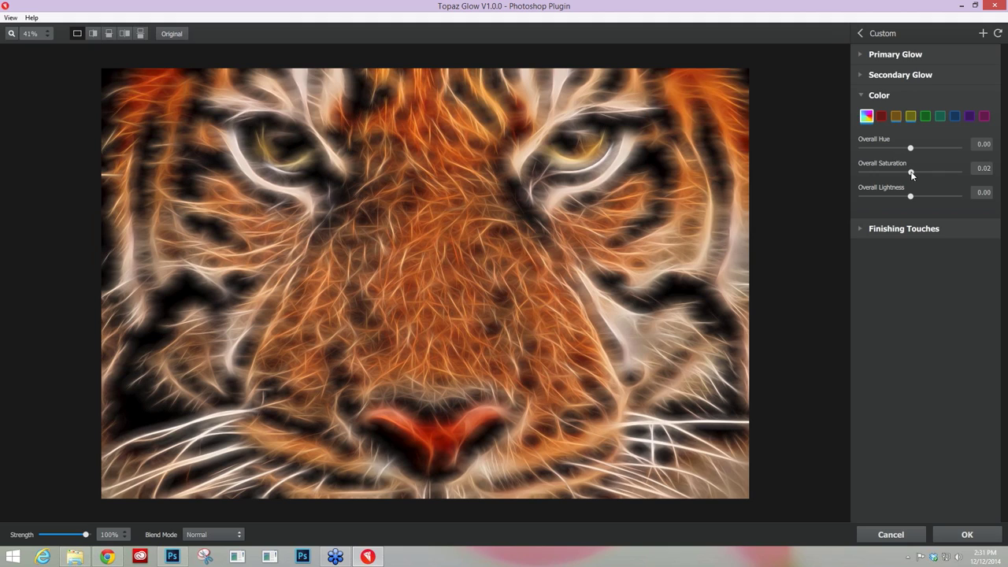
{"action": "left_click_drag", "start_coordinate": [909, 172], "coordinate": [914, 174]}
In the finishing touches, compare the tiger with and without smudging and set Smudge to 0.23
{"action": "left_click", "coordinate": [862, 101]}
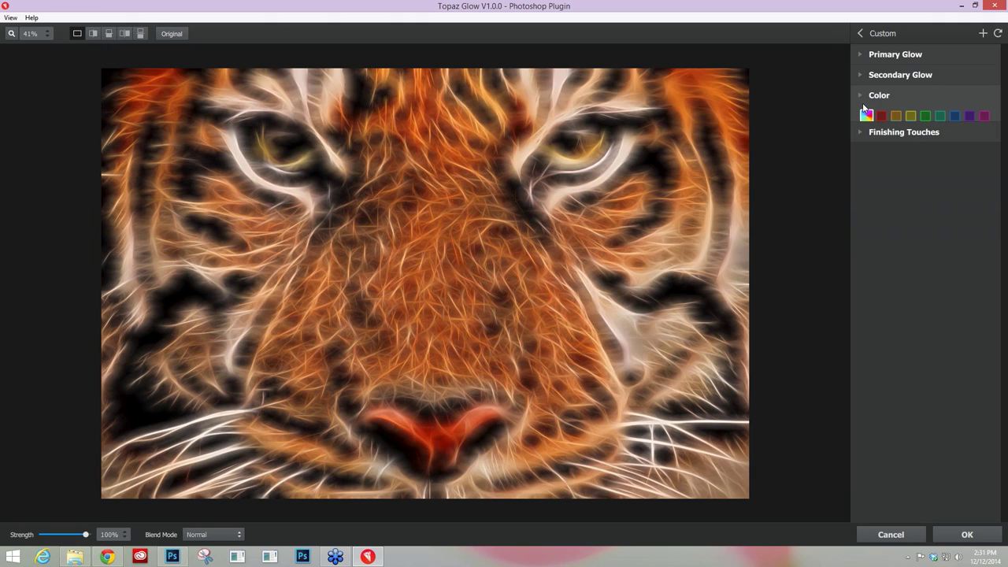
{"action": "left_click", "coordinate": [862, 116]}
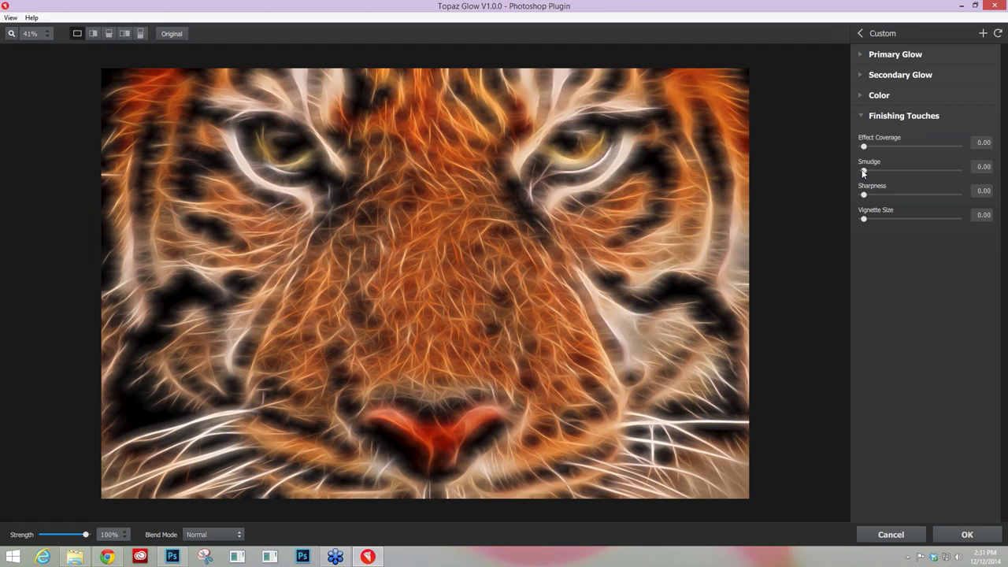
{"action": "left_click_drag", "start_coordinate": [864, 171], "coordinate": [874, 172]}
{"action": "left_click_drag", "start_coordinate": [873, 172], "coordinate": [887, 170]}
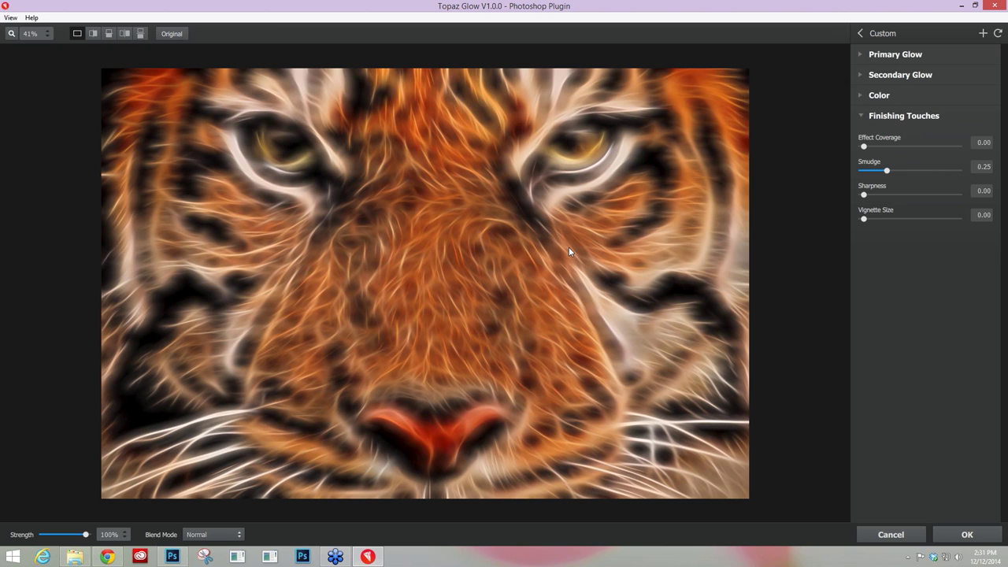
{"action": "left_click_drag", "start_coordinate": [885, 170], "coordinate": [862, 171]}
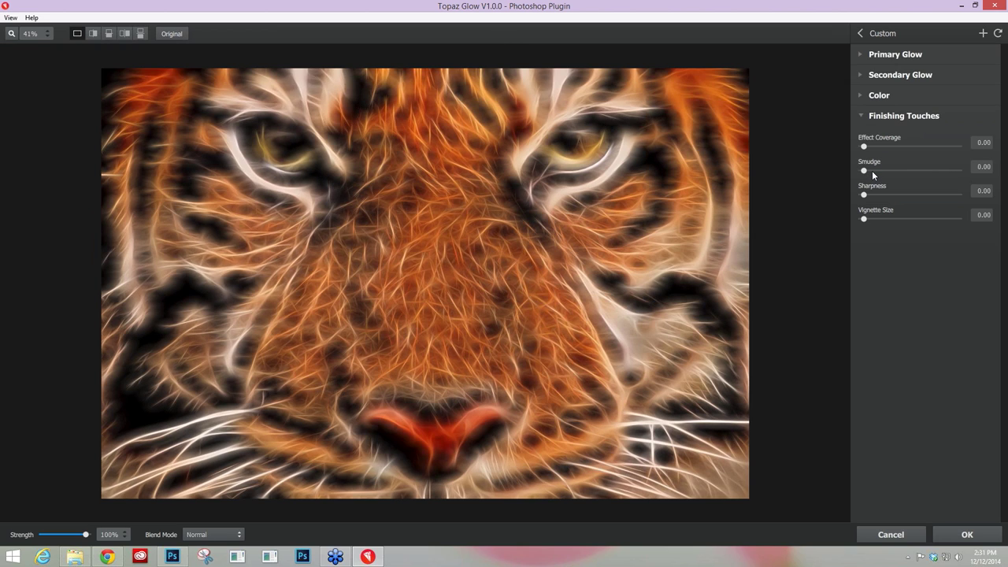
{"action": "left_click_drag", "start_coordinate": [873, 170], "coordinate": [885, 170]}
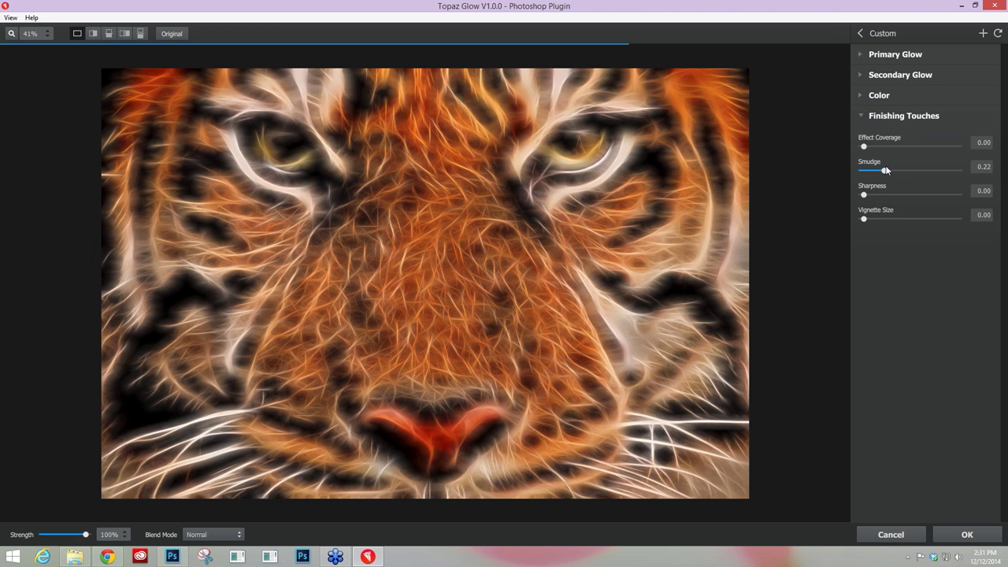
{"action": "left_click_drag", "start_coordinate": [886, 170], "coordinate": [886, 168]}
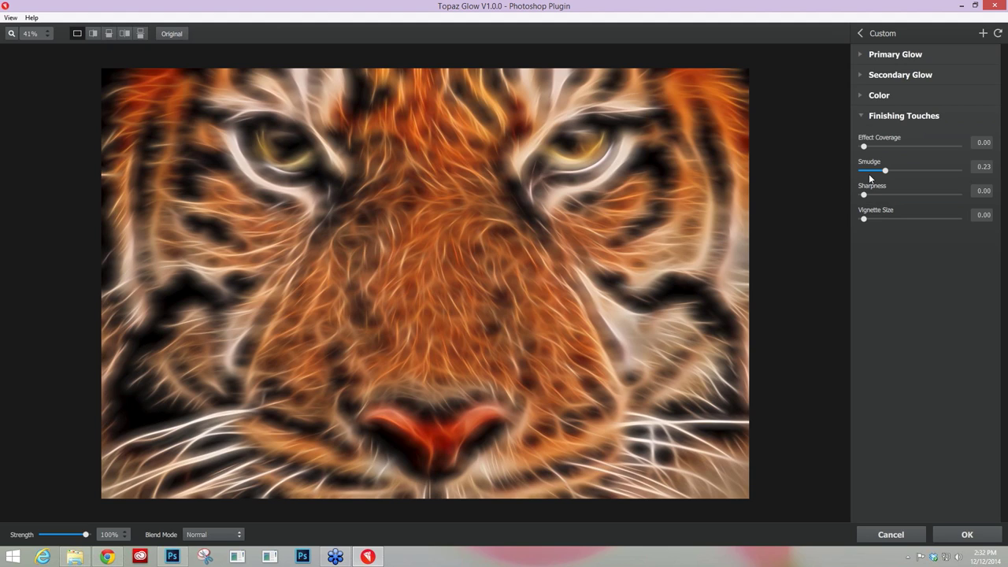
Set Sharpness to 0.36 and Sharp Radius to 0.04, and apply the finished glow to the tiger layer in Photoshop
{"action": "left_click_drag", "start_coordinate": [864, 194], "coordinate": [897, 197]}
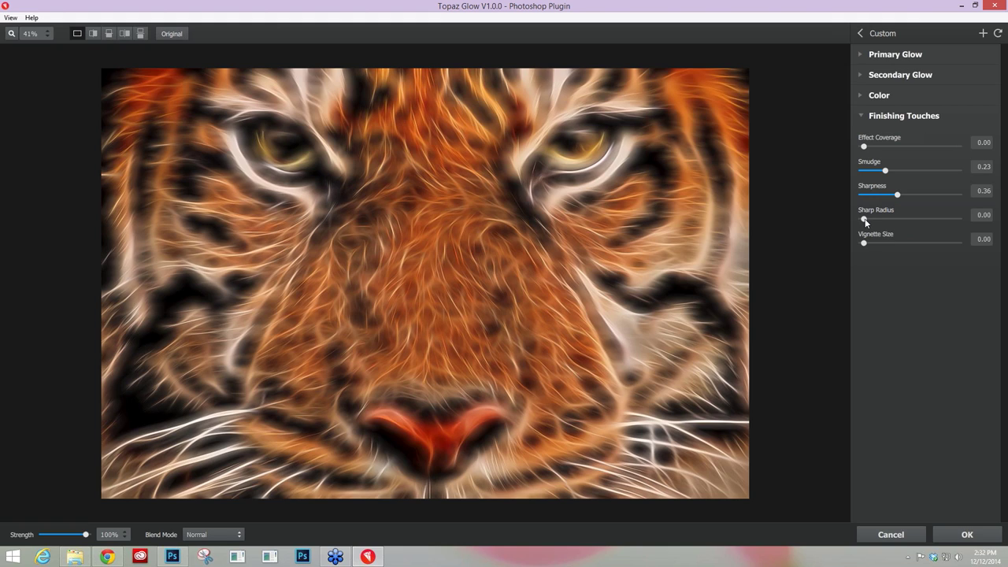
{"action": "left_click_drag", "start_coordinate": [867, 218], "coordinate": [871, 221]}
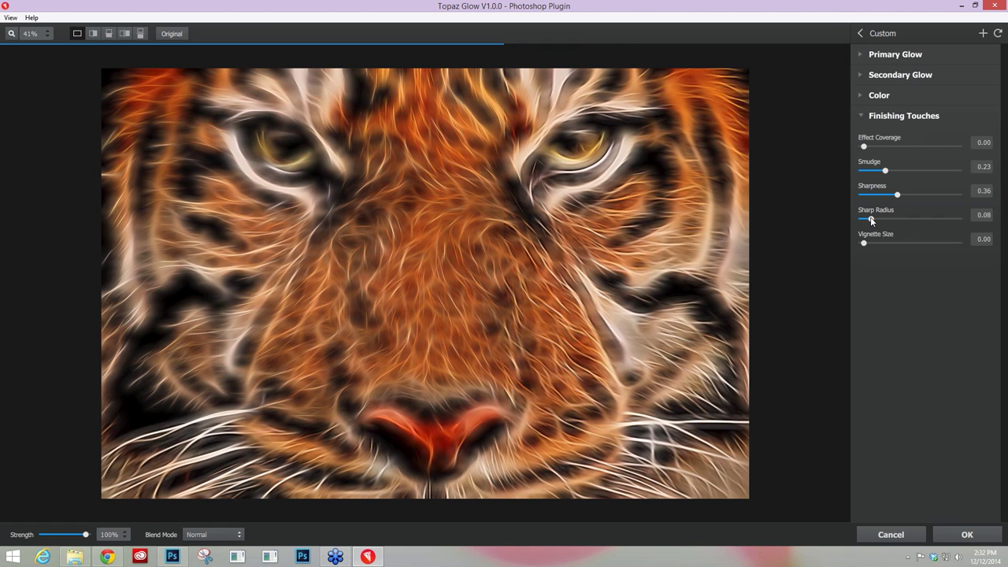
{"action": "left_click_drag", "start_coordinate": [871, 220], "coordinate": [868, 220]}
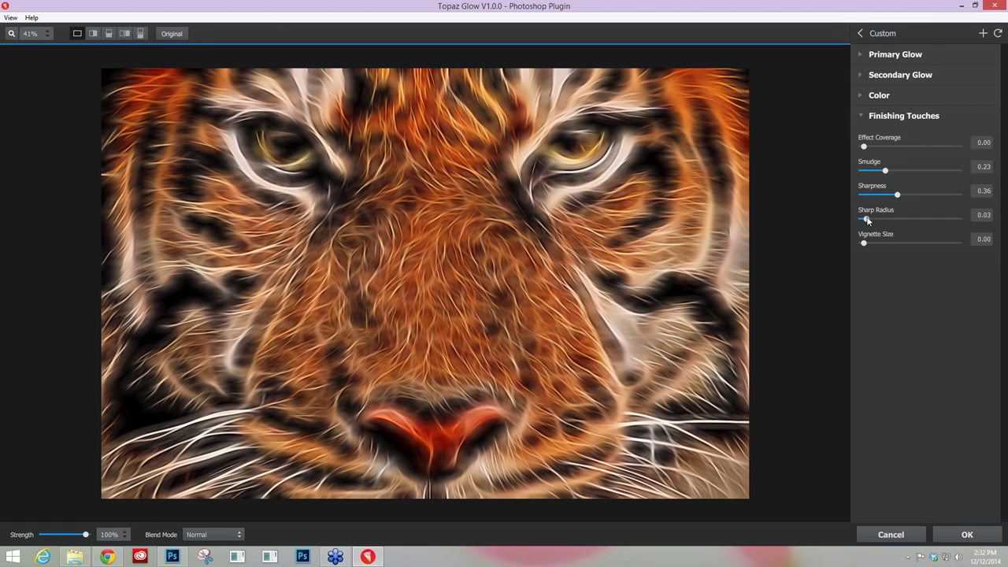
{"action": "left_click", "coordinate": [867, 219]}
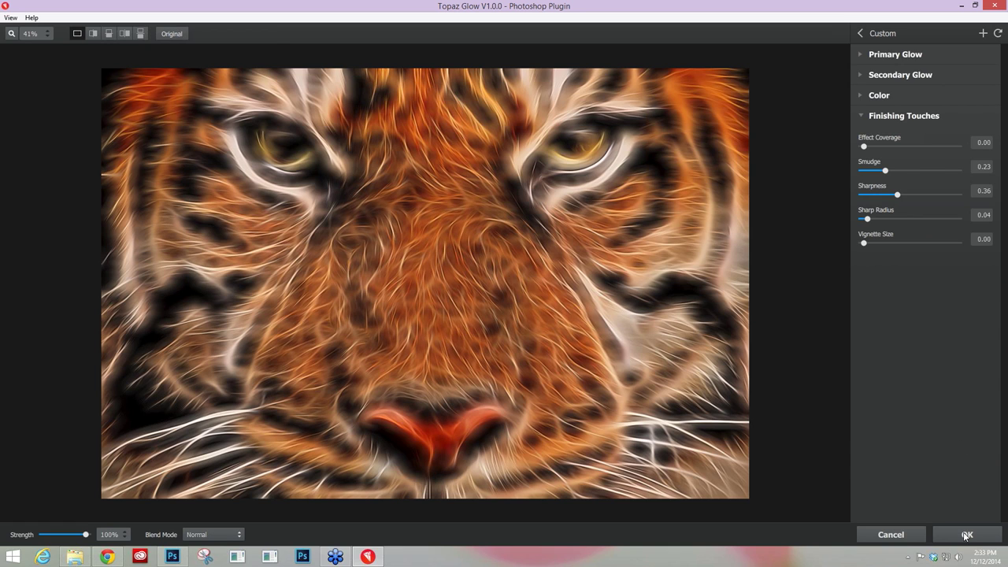
{"action": "left_click", "coordinate": [859, 33]}
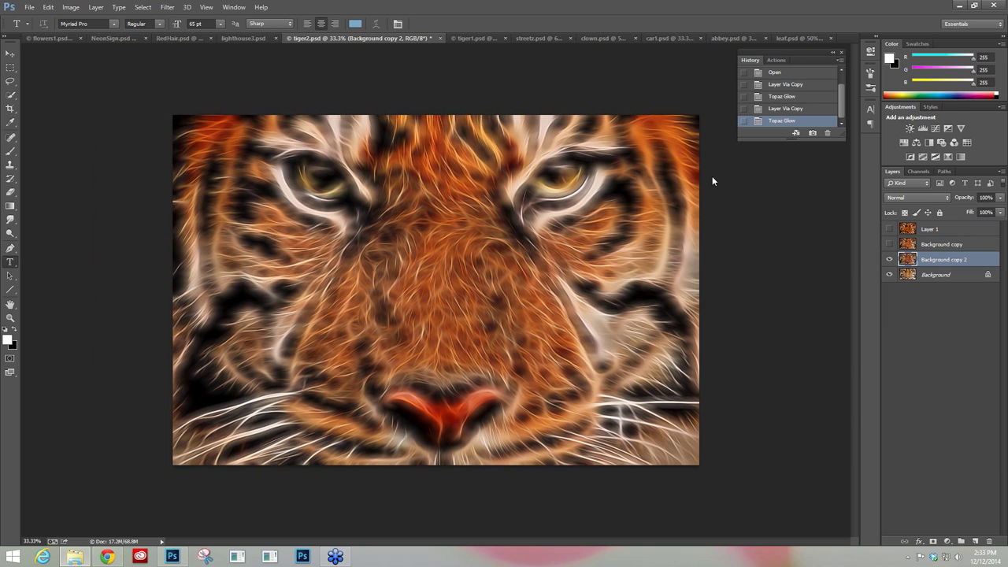
In the car1.psd document, hide Layer 1 and duplicate the Background layer
{"action": "left_click", "coordinate": [665, 38]}
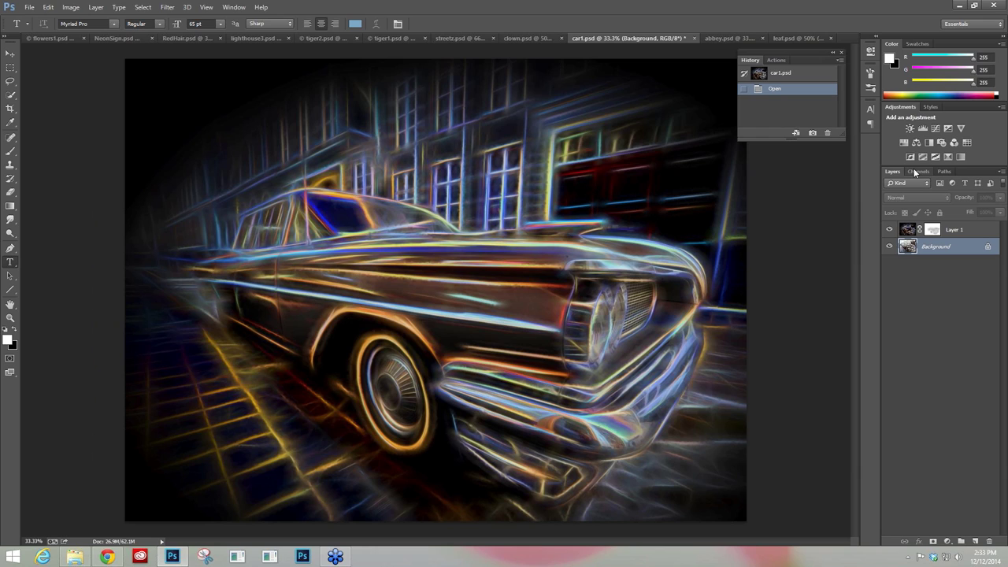
{"action": "left_click", "coordinate": [890, 229]}
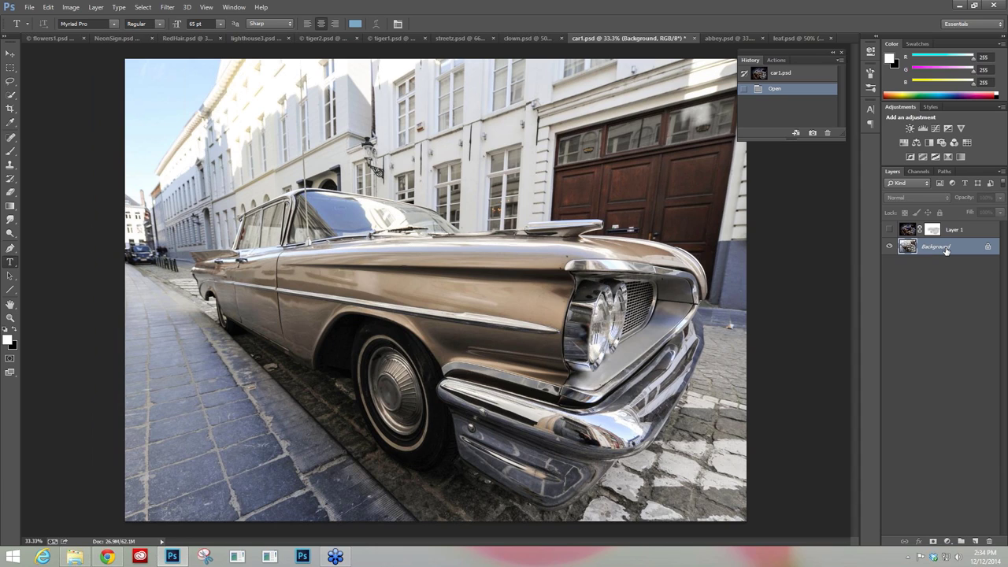
{"action": "key", "text": "ctrl+j"}
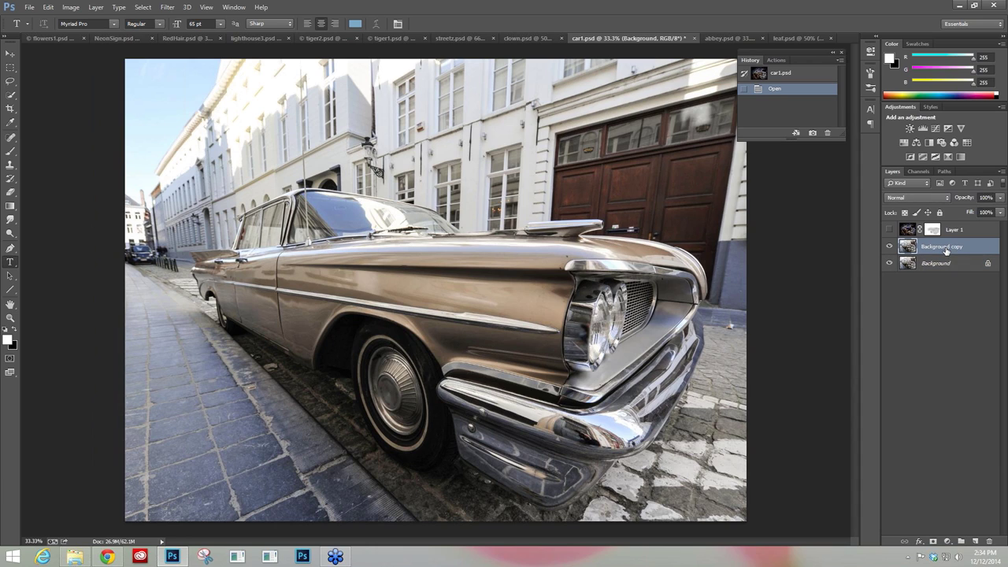
Open the car's Background copy in Topaz Glow, preview Blazing Neon II and select the Blazing Neon I preset
{"action": "left_click", "coordinate": [166, 7]}
{"action": "mouse_move", "coordinate": [201, 238]}
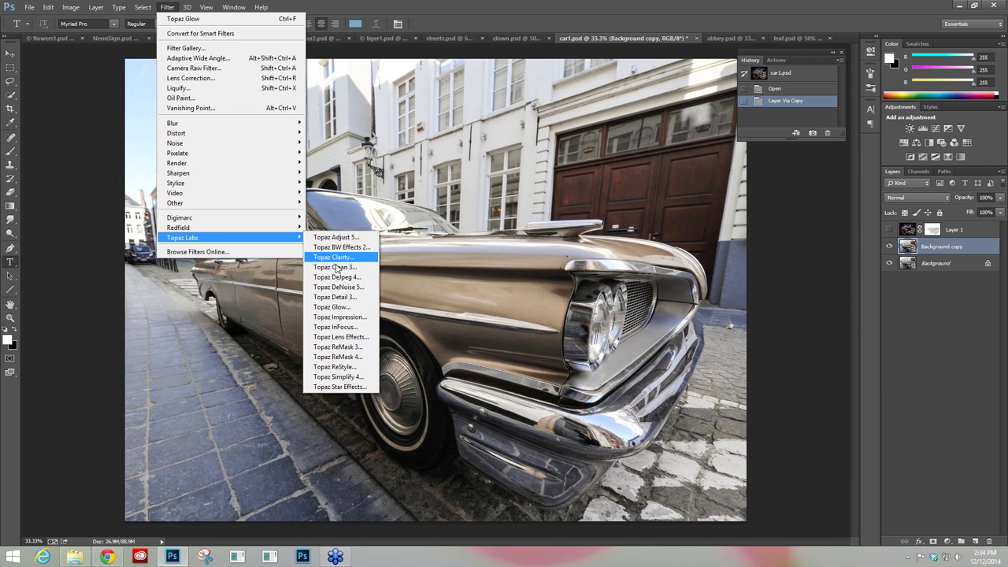
{"action": "left_click", "coordinate": [331, 306]}
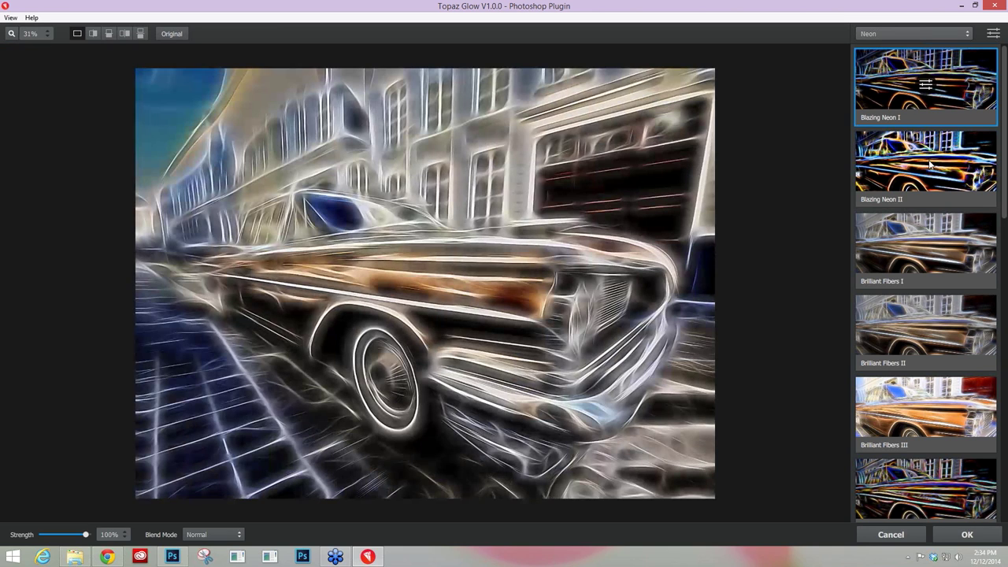
{"action": "left_click", "coordinate": [930, 164]}
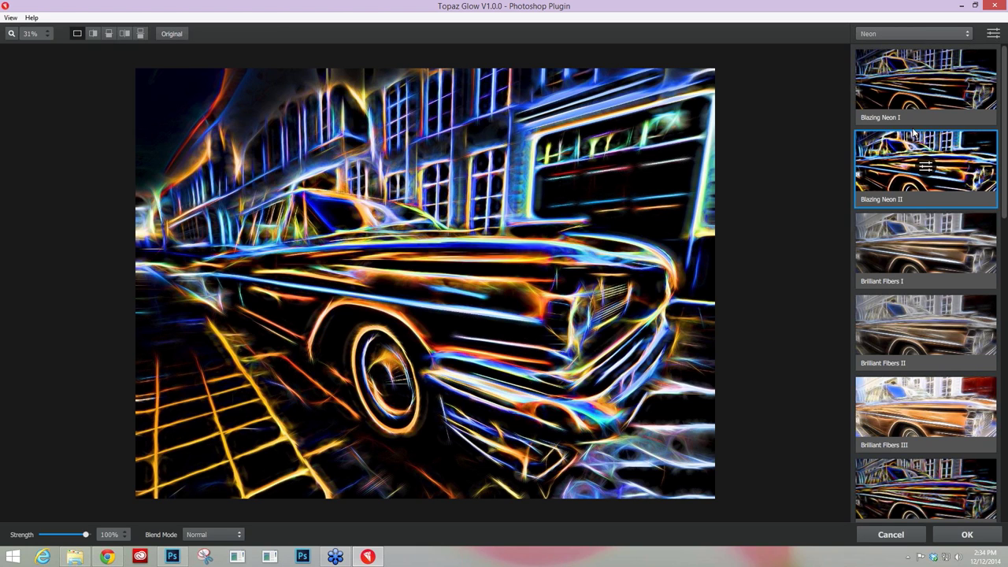
{"action": "left_click", "coordinate": [915, 81]}
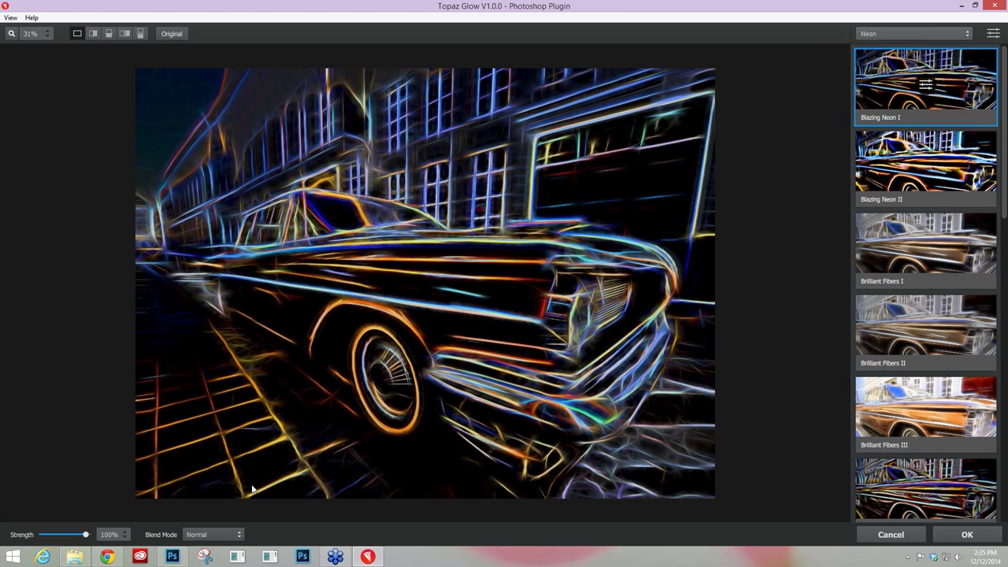
Try the Multiply blend mode on the car's neon effect
{"action": "left_click", "coordinate": [241, 534]}
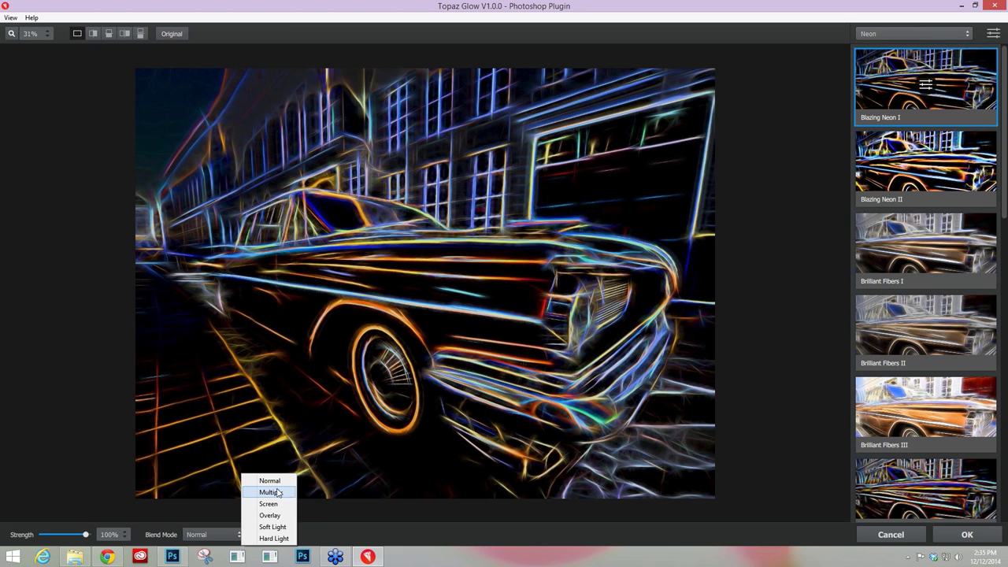
{"action": "left_click", "coordinate": [909, 328]}
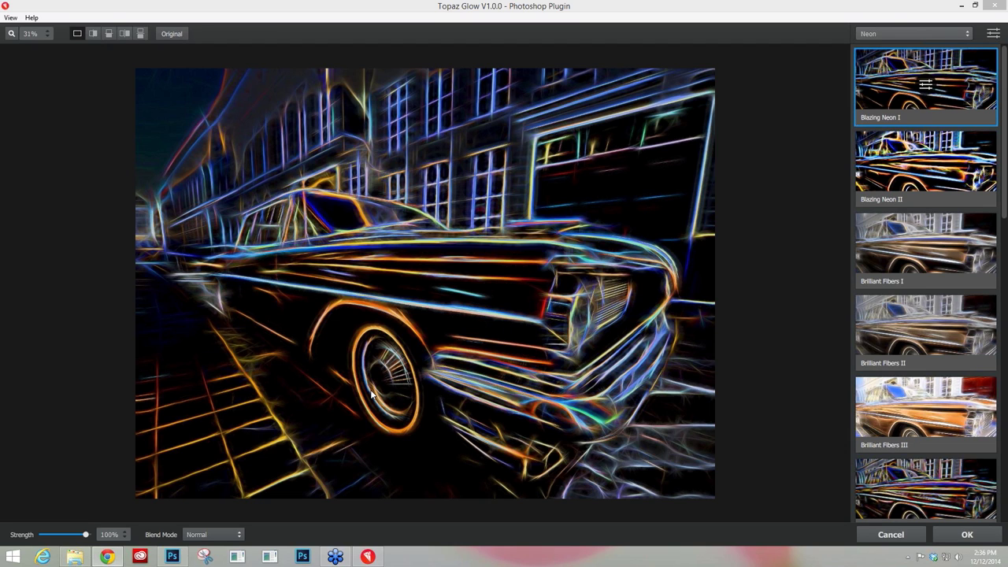
{"action": "left_click", "coordinate": [239, 535]}
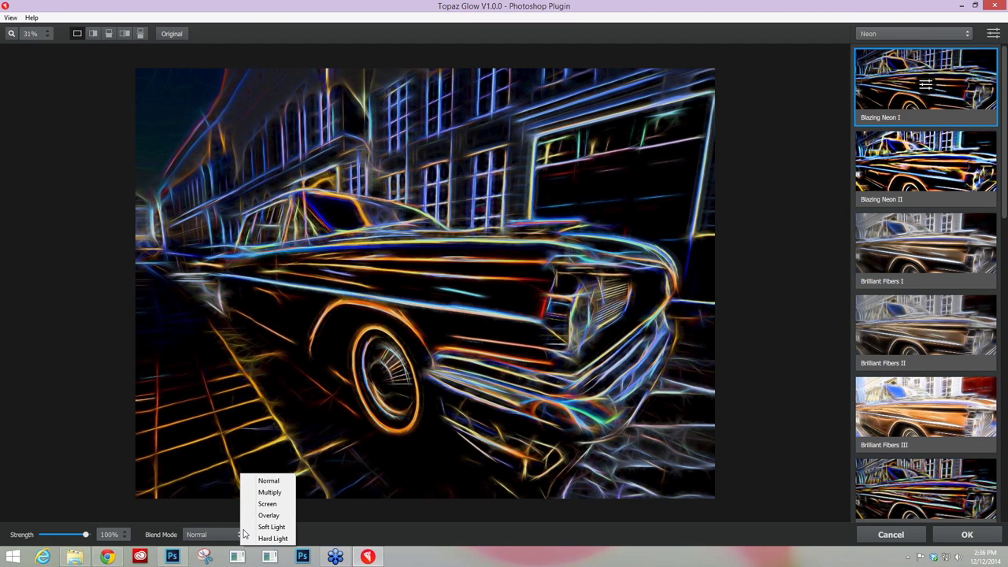
{"action": "left_click", "coordinate": [268, 492]}
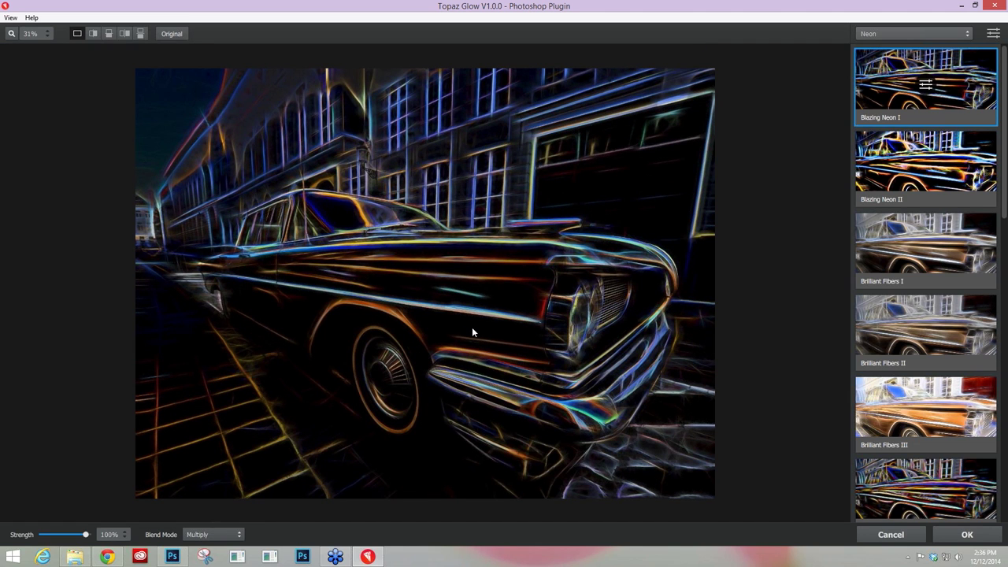
{"action": "left_click_drag", "start_coordinate": [398, 398], "coordinate": [360, 318]}
Try the Screen blend mode on the neon effect and compare the result with the original car photo
{"action": "left_click", "coordinate": [238, 535]}
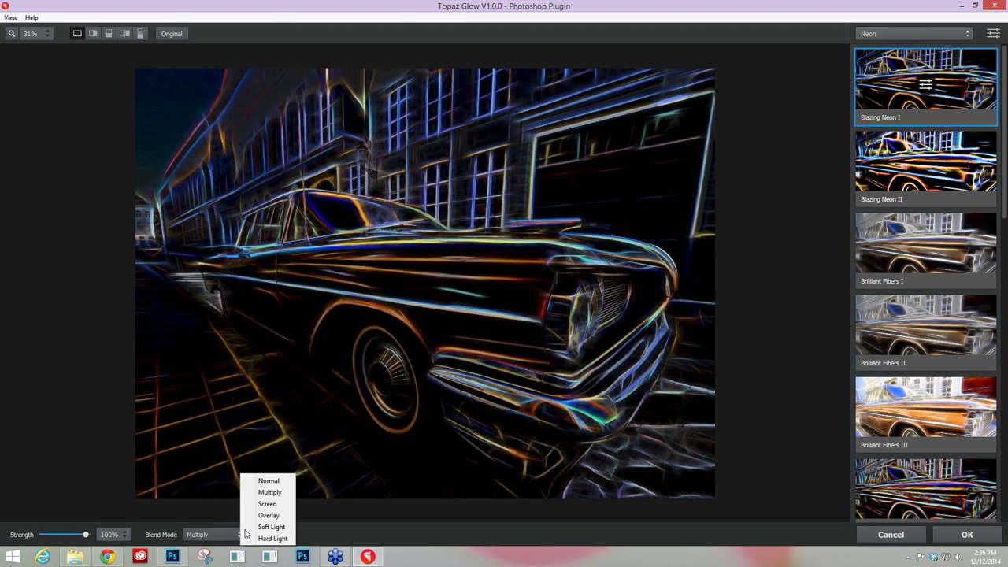
{"action": "left_click", "coordinate": [994, 389]}
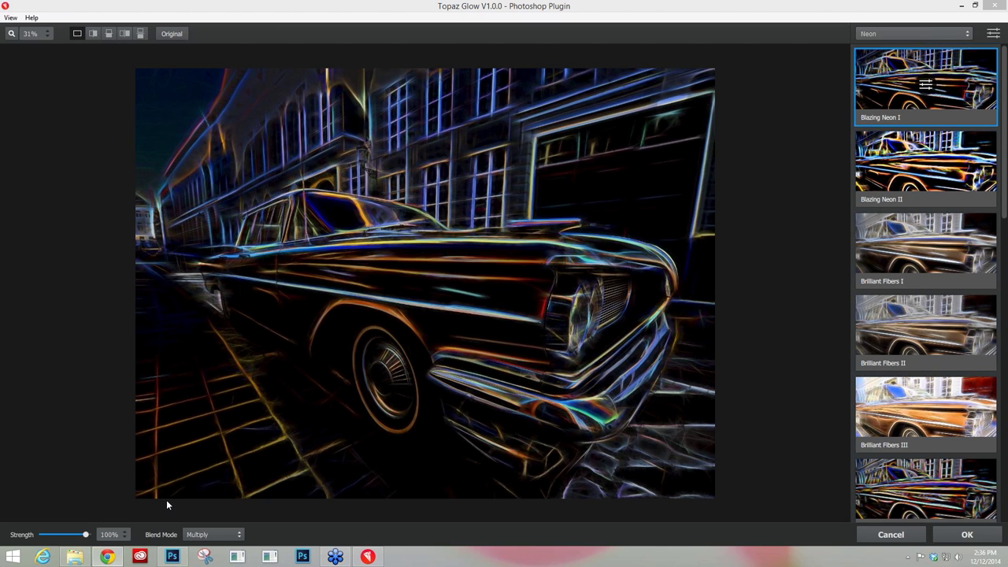
{"action": "left_click", "coordinate": [240, 539]}
{"action": "left_click", "coordinate": [267, 505]}
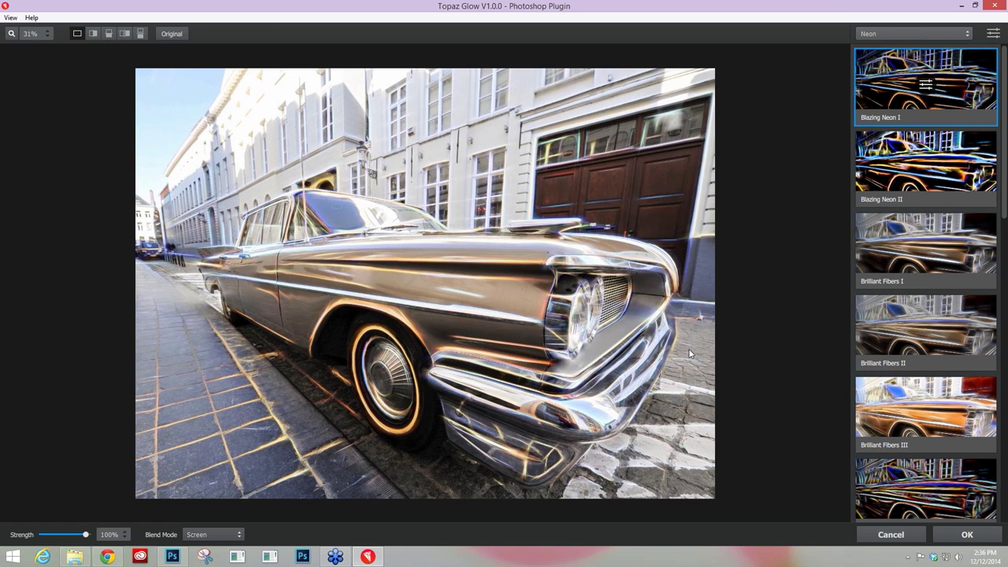
{"action": "left_click", "coordinate": [689, 354]}
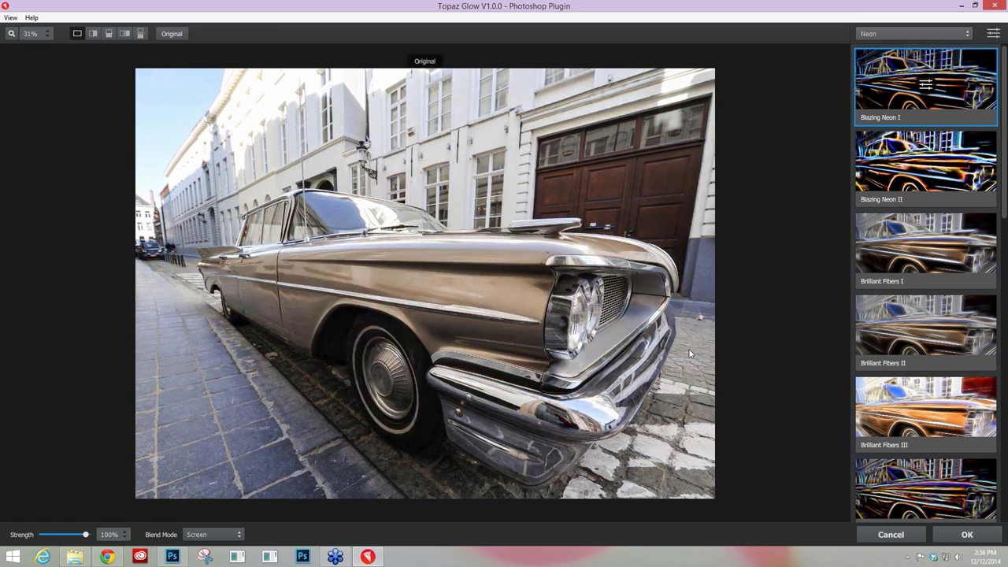
{"action": "left_click_drag", "start_coordinate": [690, 353], "coordinate": [683, 356]}
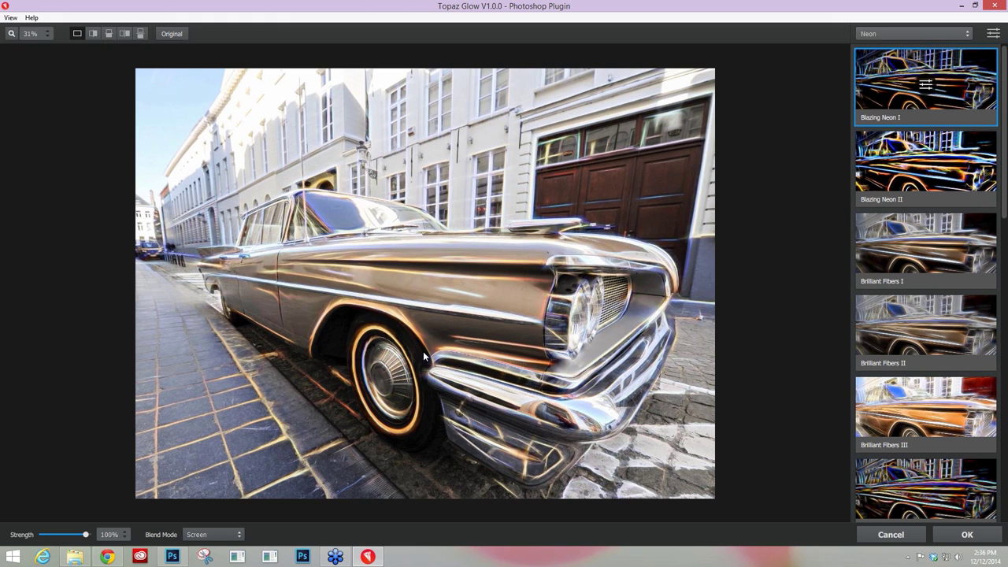
{"action": "left_click", "coordinate": [578, 399]}
Preview the Overlay blend mode on the neon car and set the blend mode to Soft Light
{"action": "left_click", "coordinate": [238, 536]}
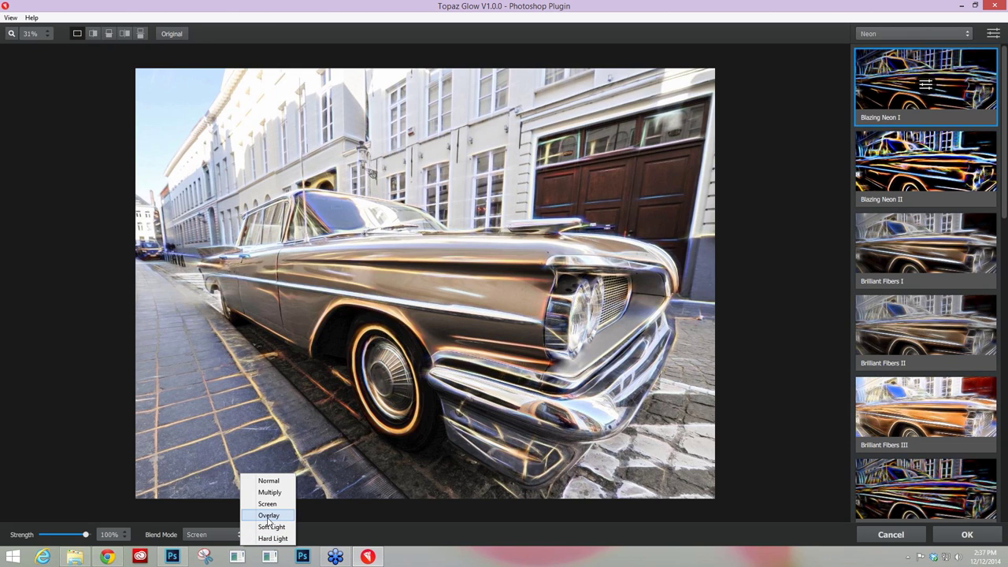
{"action": "left_click", "coordinate": [270, 516]}
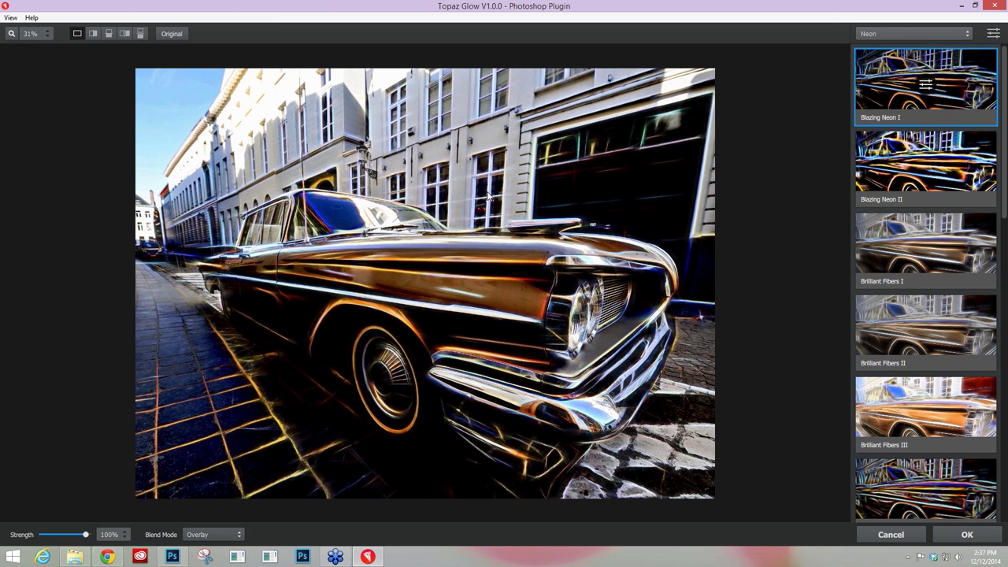
{"action": "left_click", "coordinate": [238, 537]}
{"action": "left_click", "coordinate": [267, 527]}
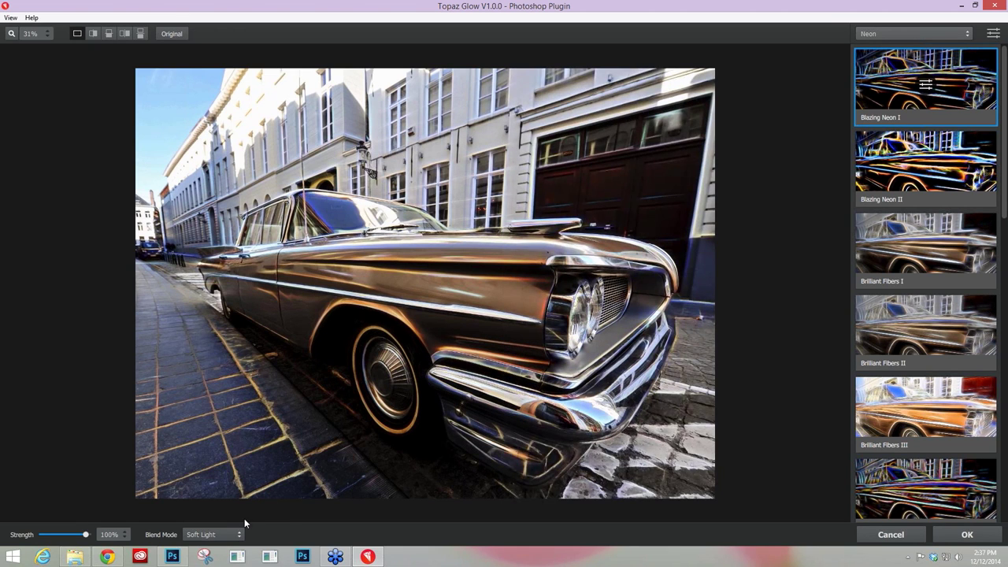
Set the car's neon effect to the Hard Light blend mode and show the Fantasy preset collection
{"action": "left_click", "coordinate": [236, 534]}
{"action": "left_click", "coordinate": [268, 538]}
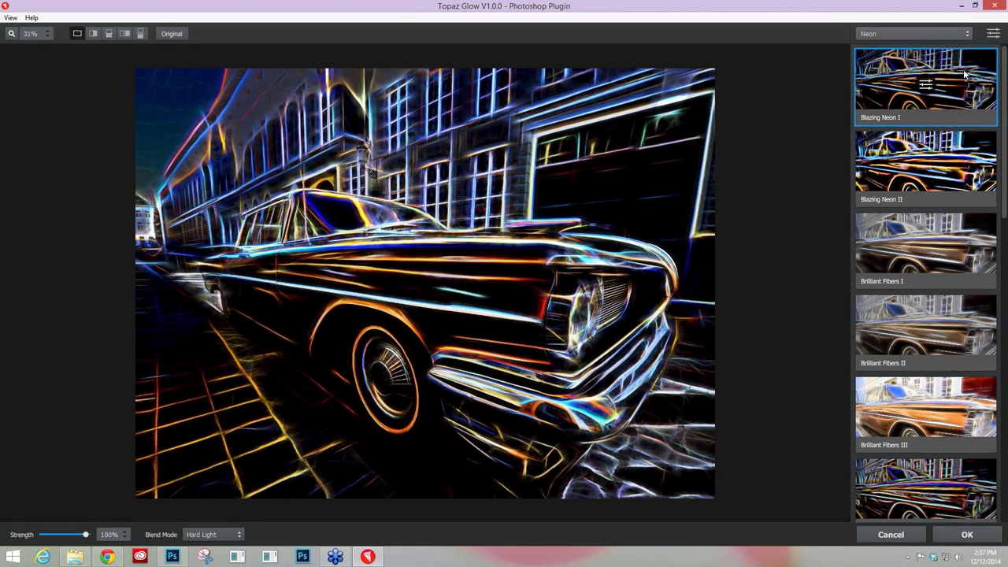
{"action": "left_click", "coordinate": [967, 35]}
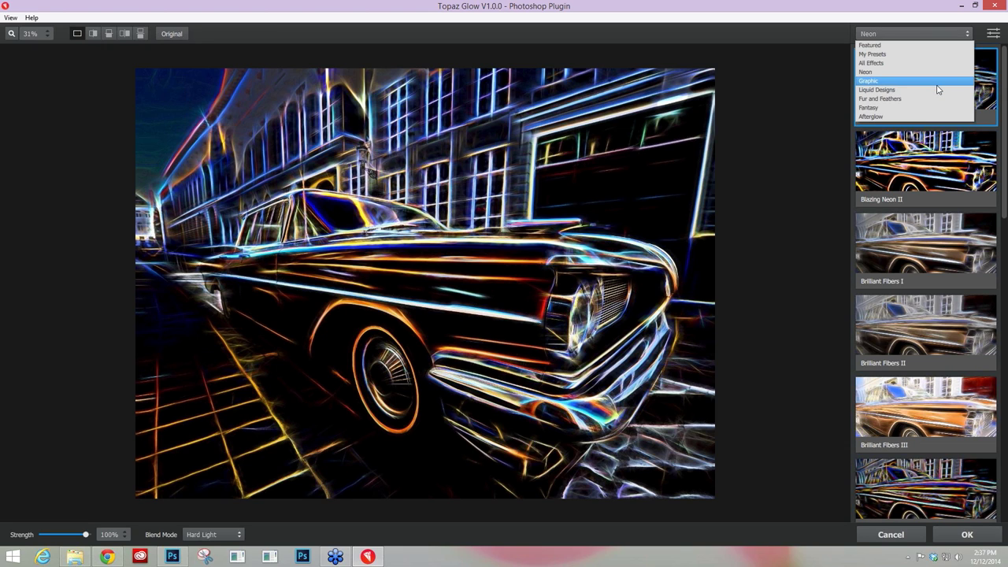
{"action": "left_click", "coordinate": [879, 109]}
Apply the Heavy Metal I preset from the Fantasy collection to the car, trying Heavy Metal II for comparison
{"action": "scroll", "coordinate": [922, 314], "scroll_direction": "down", "scroll_amount": 1}
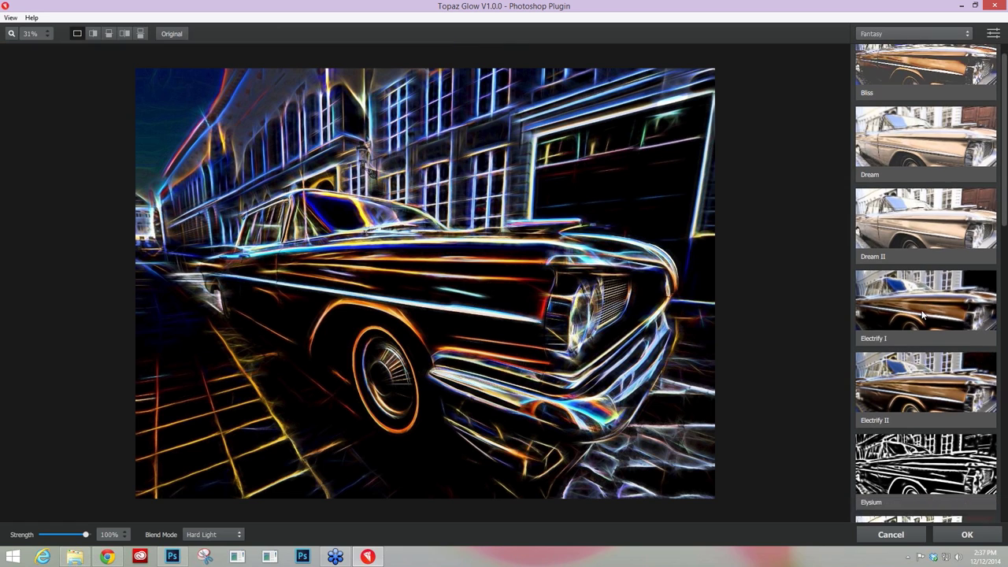
{"action": "scroll", "coordinate": [922, 315], "scroll_direction": "down", "scroll_amount": 5}
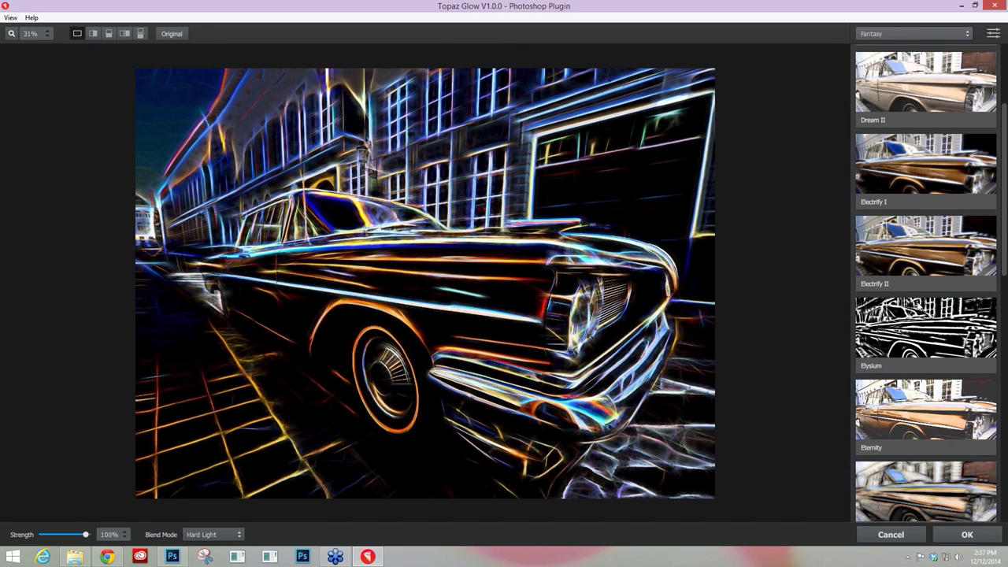
{"action": "scroll", "coordinate": [918, 307], "scroll_direction": "down", "scroll_amount": 1}
{"action": "scroll", "coordinate": [918, 306], "scroll_direction": "down", "scroll_amount": 7}
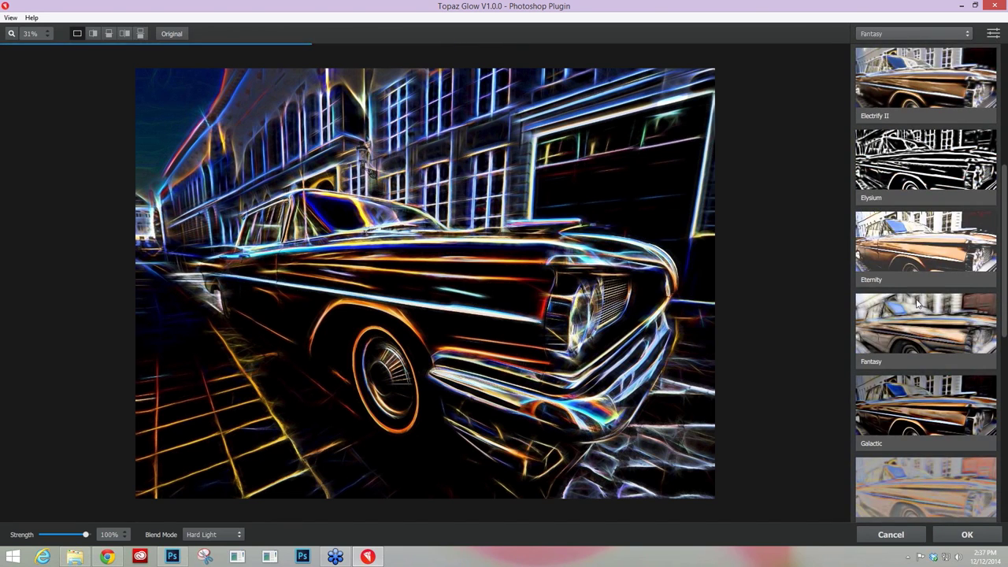
{"action": "scroll", "coordinate": [916, 303], "scroll_direction": "down", "scroll_amount": 1}
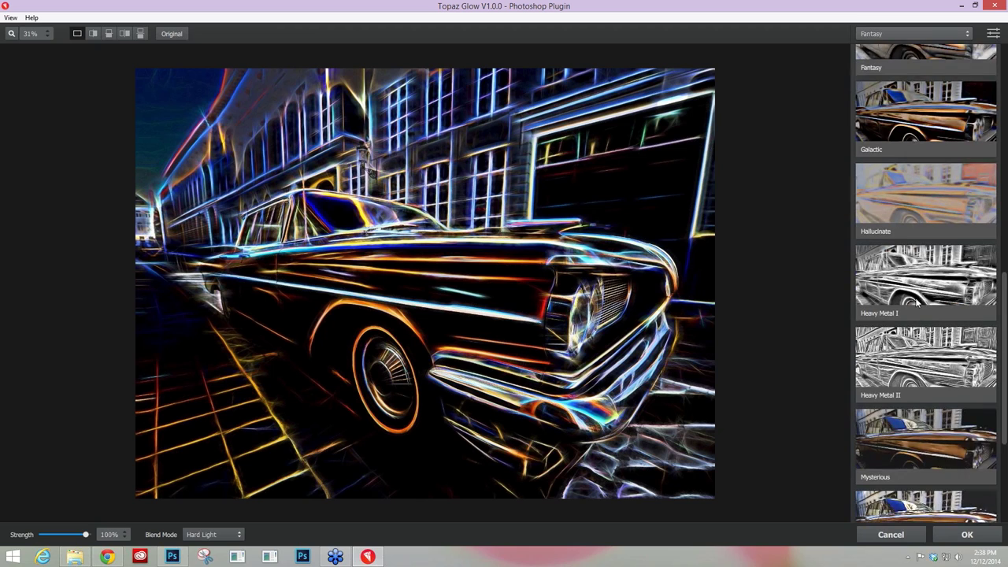
{"action": "left_click", "coordinate": [917, 293]}
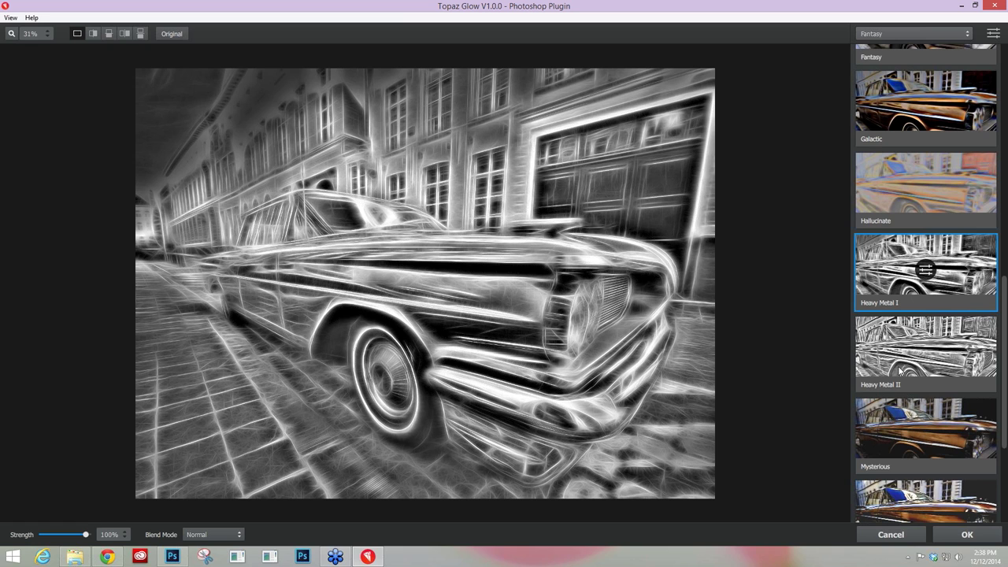
{"action": "left_click", "coordinate": [899, 369]}
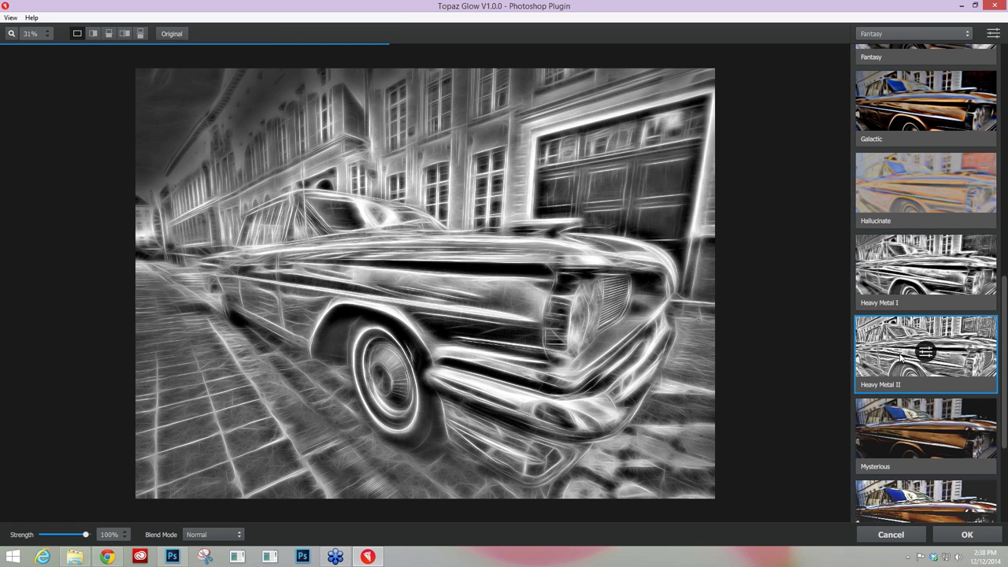
{"action": "left_click", "coordinate": [916, 275]}
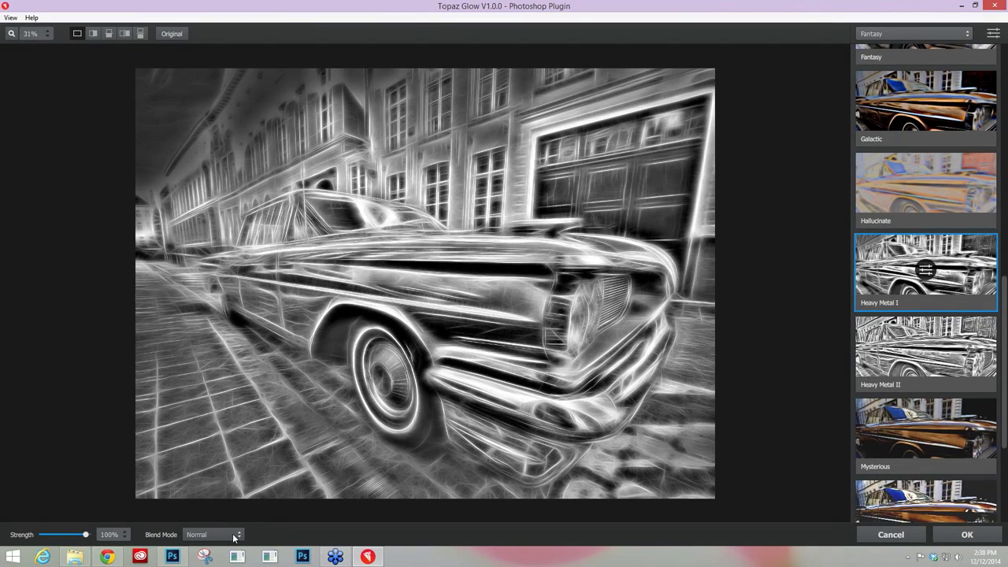
Try the Multiply blend mode on the car's Heavy Metal I effect
{"action": "left_click", "coordinate": [240, 535]}
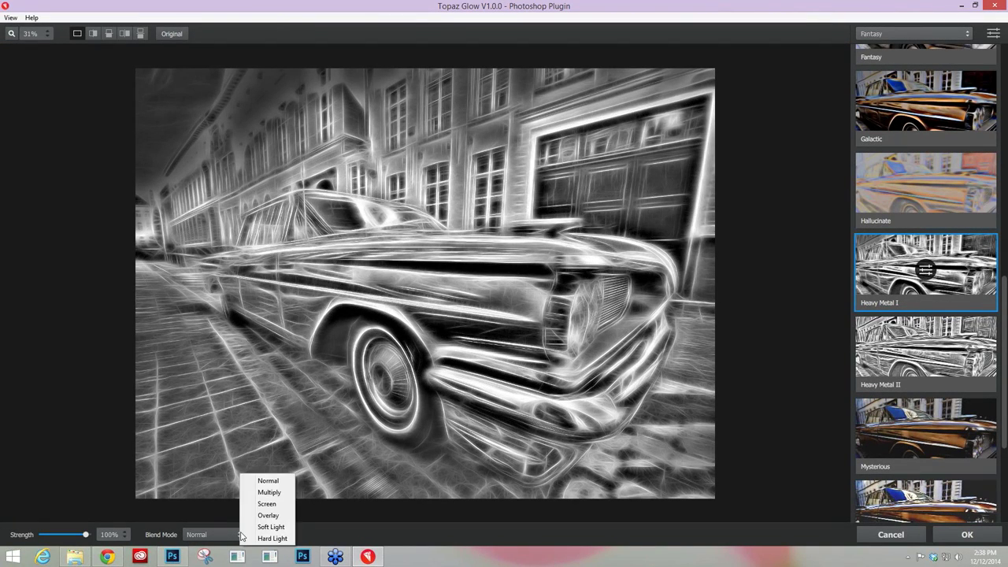
{"action": "left_click", "coordinate": [262, 492]}
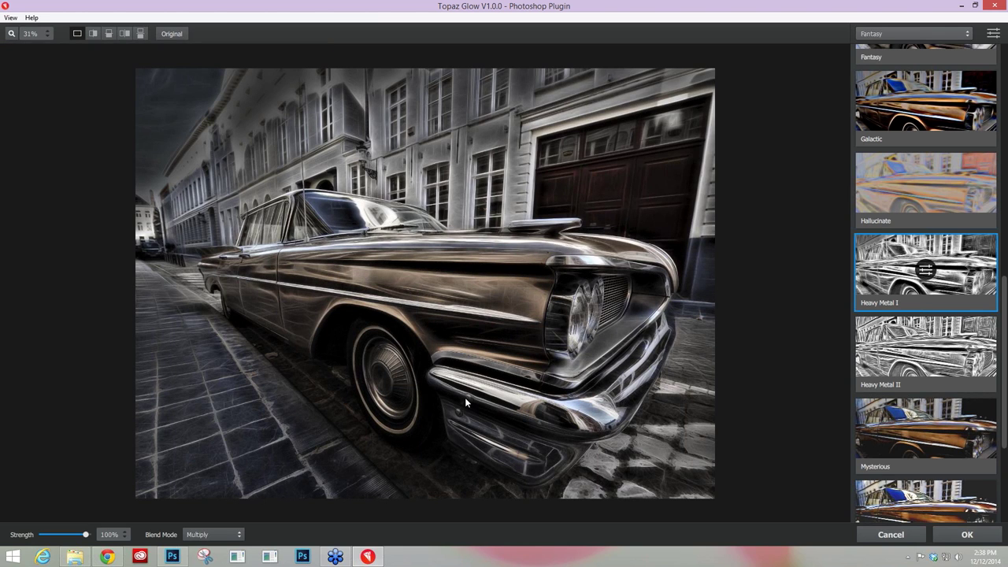
{"action": "left_click", "coordinate": [451, 350]}
Set the Heavy Metal I effect's blend mode to Overlay and compare the result with the original car photo
{"action": "left_click", "coordinate": [236, 534]}
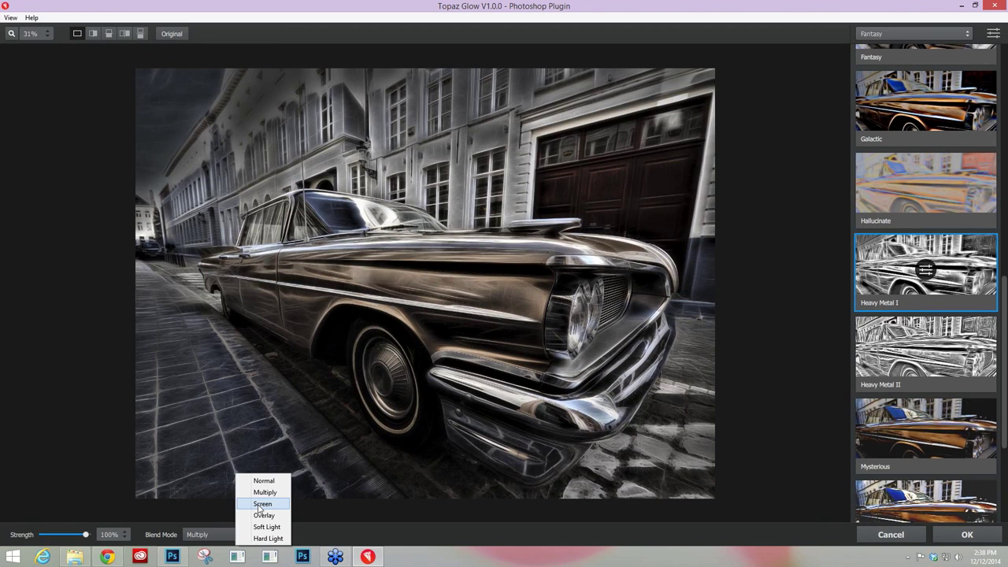
{"action": "left_click", "coordinate": [262, 515]}
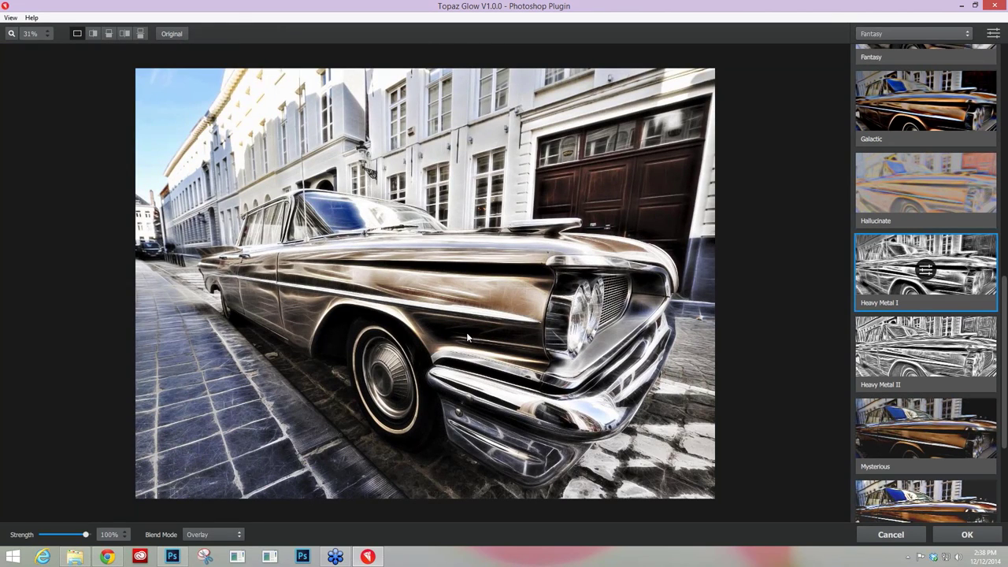
{"action": "left_click", "coordinate": [524, 357]}
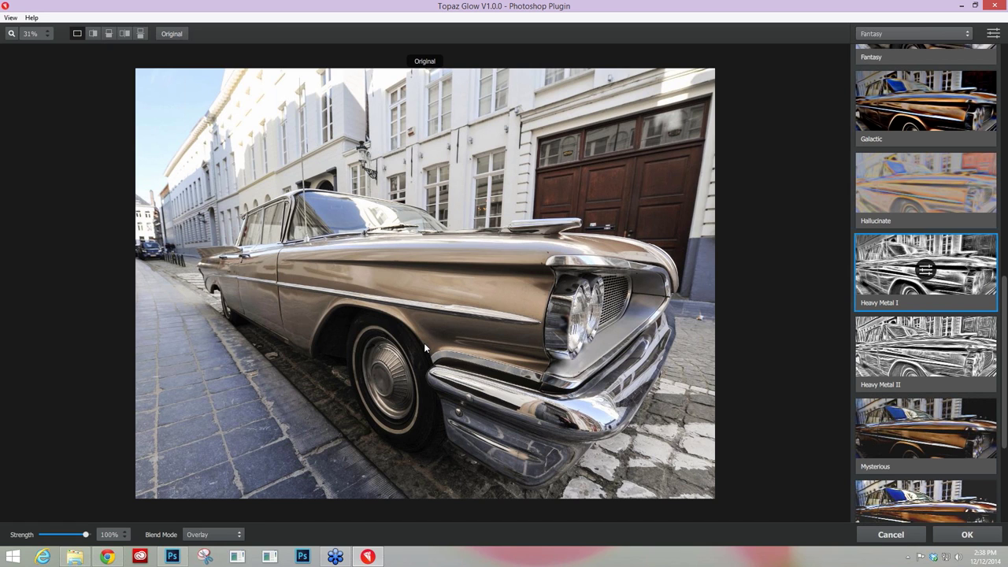
{"action": "left_click_drag", "start_coordinate": [423, 342], "coordinate": [424, 342]}
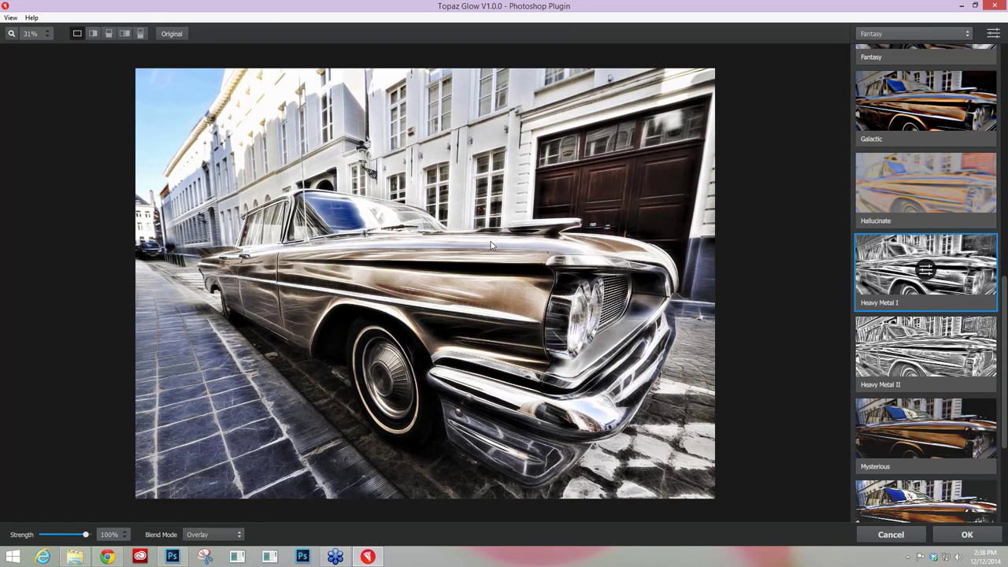
{"action": "left_click_drag", "start_coordinate": [768, 217], "coordinate": [769, 217]}
Open the list of preset collections
{"action": "left_click", "coordinate": [964, 34]}
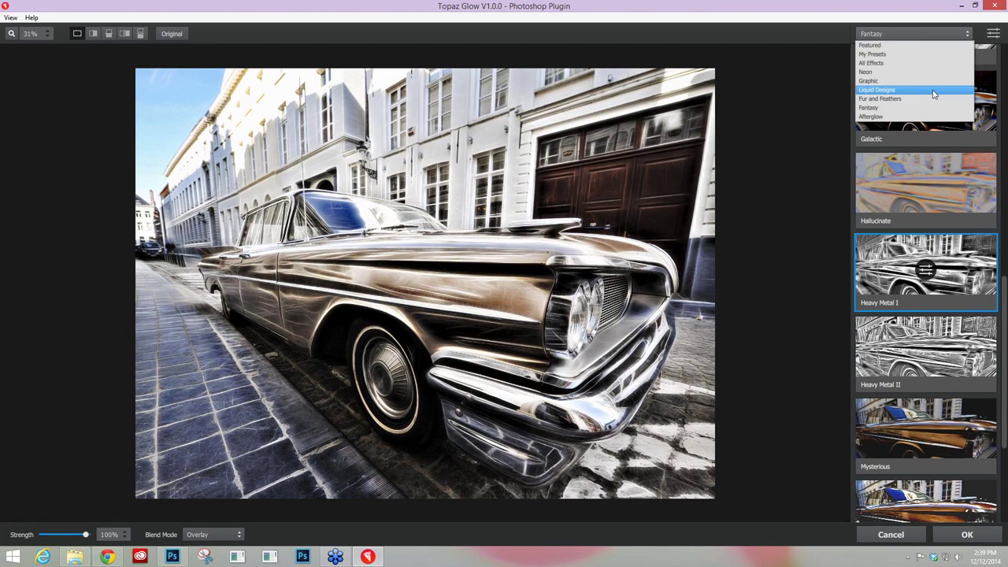